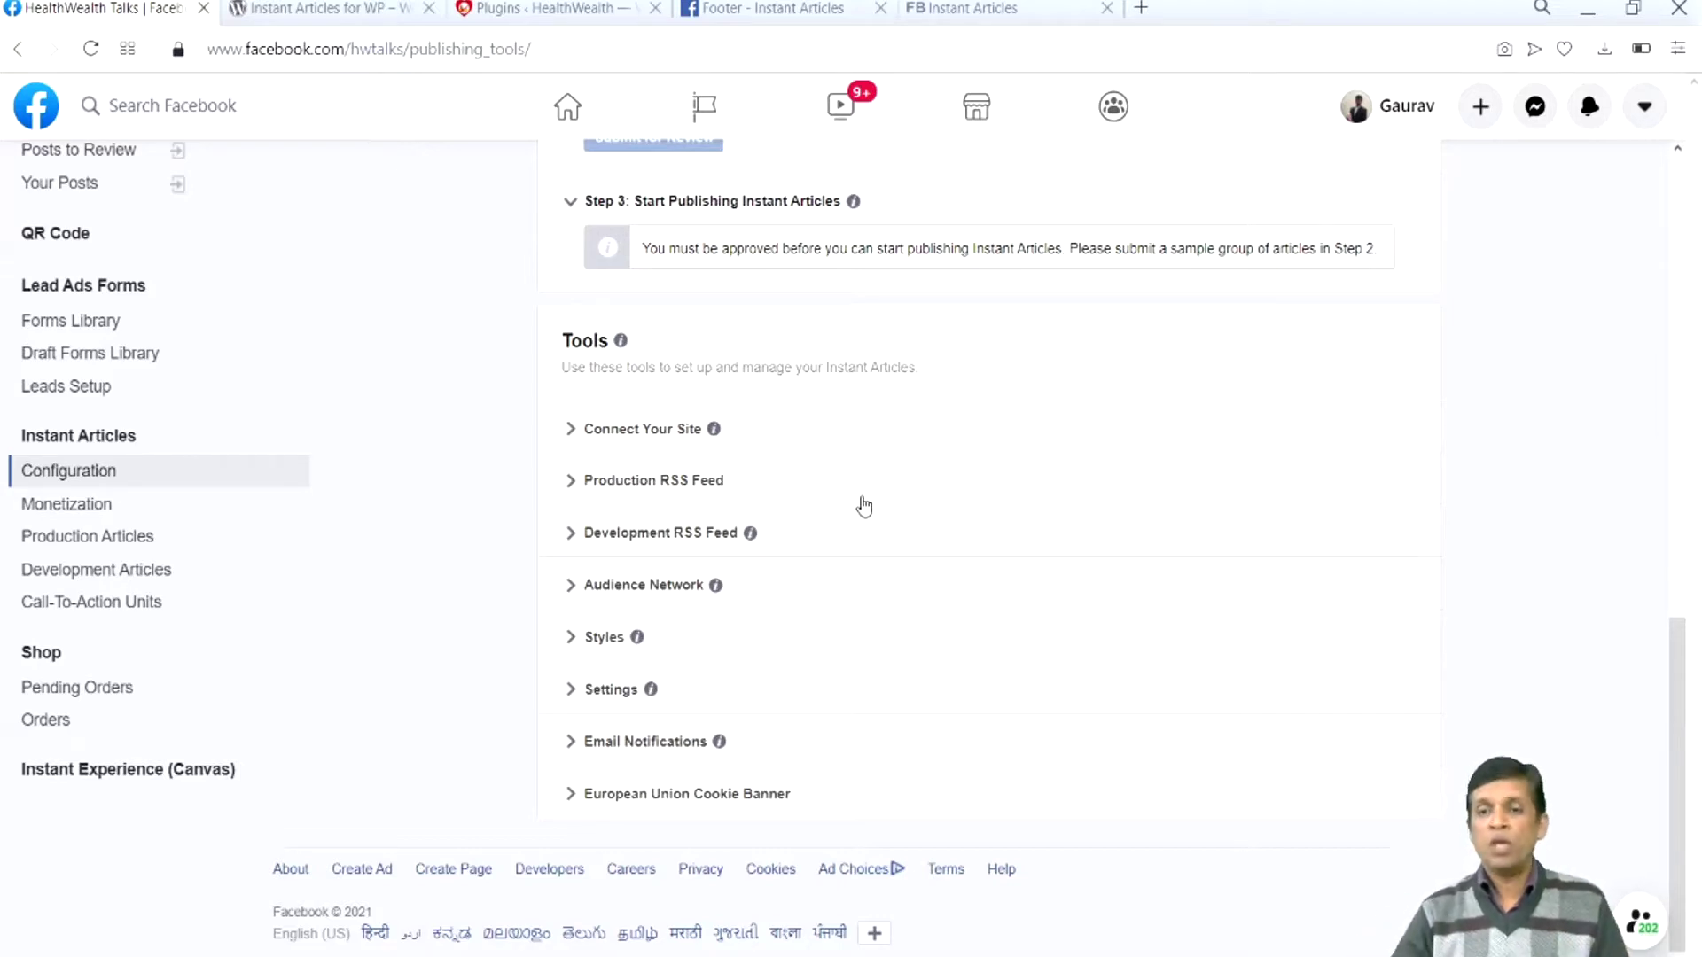
Start the Instant Articles sign-up from the Facebook for Media page and continue with HealthWealth Talks as the Page to set up
{"action": "left_click", "coordinate": [966, 8]}
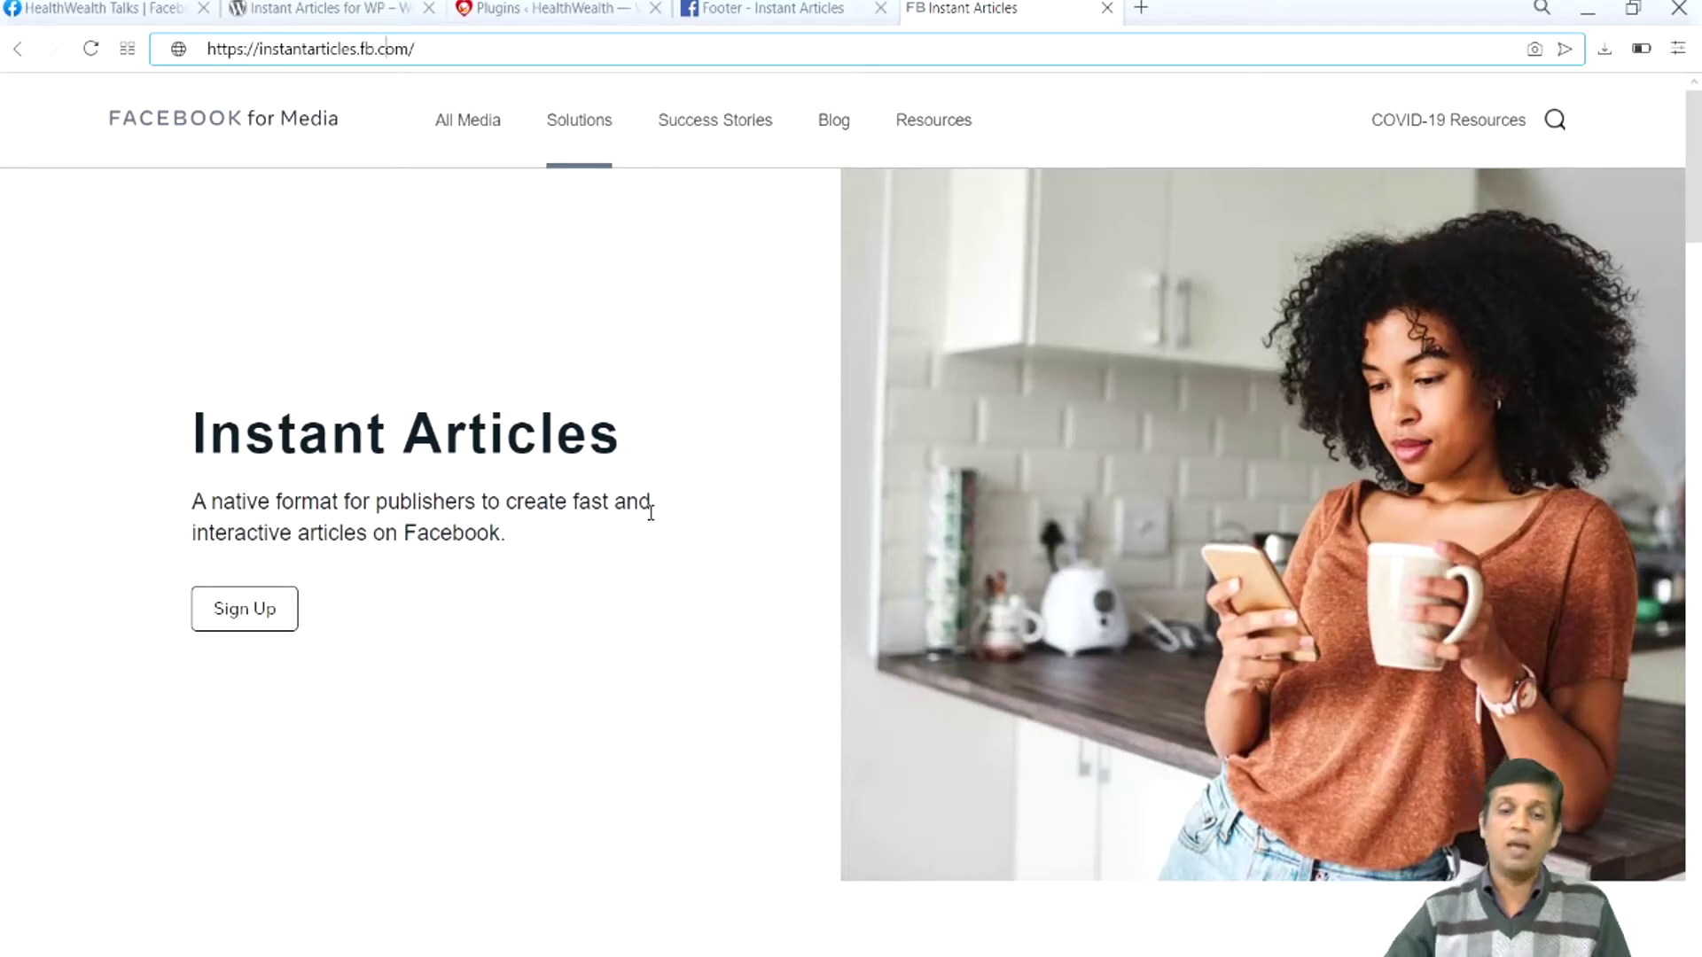
{"action": "left_click", "coordinate": [264, 625]}
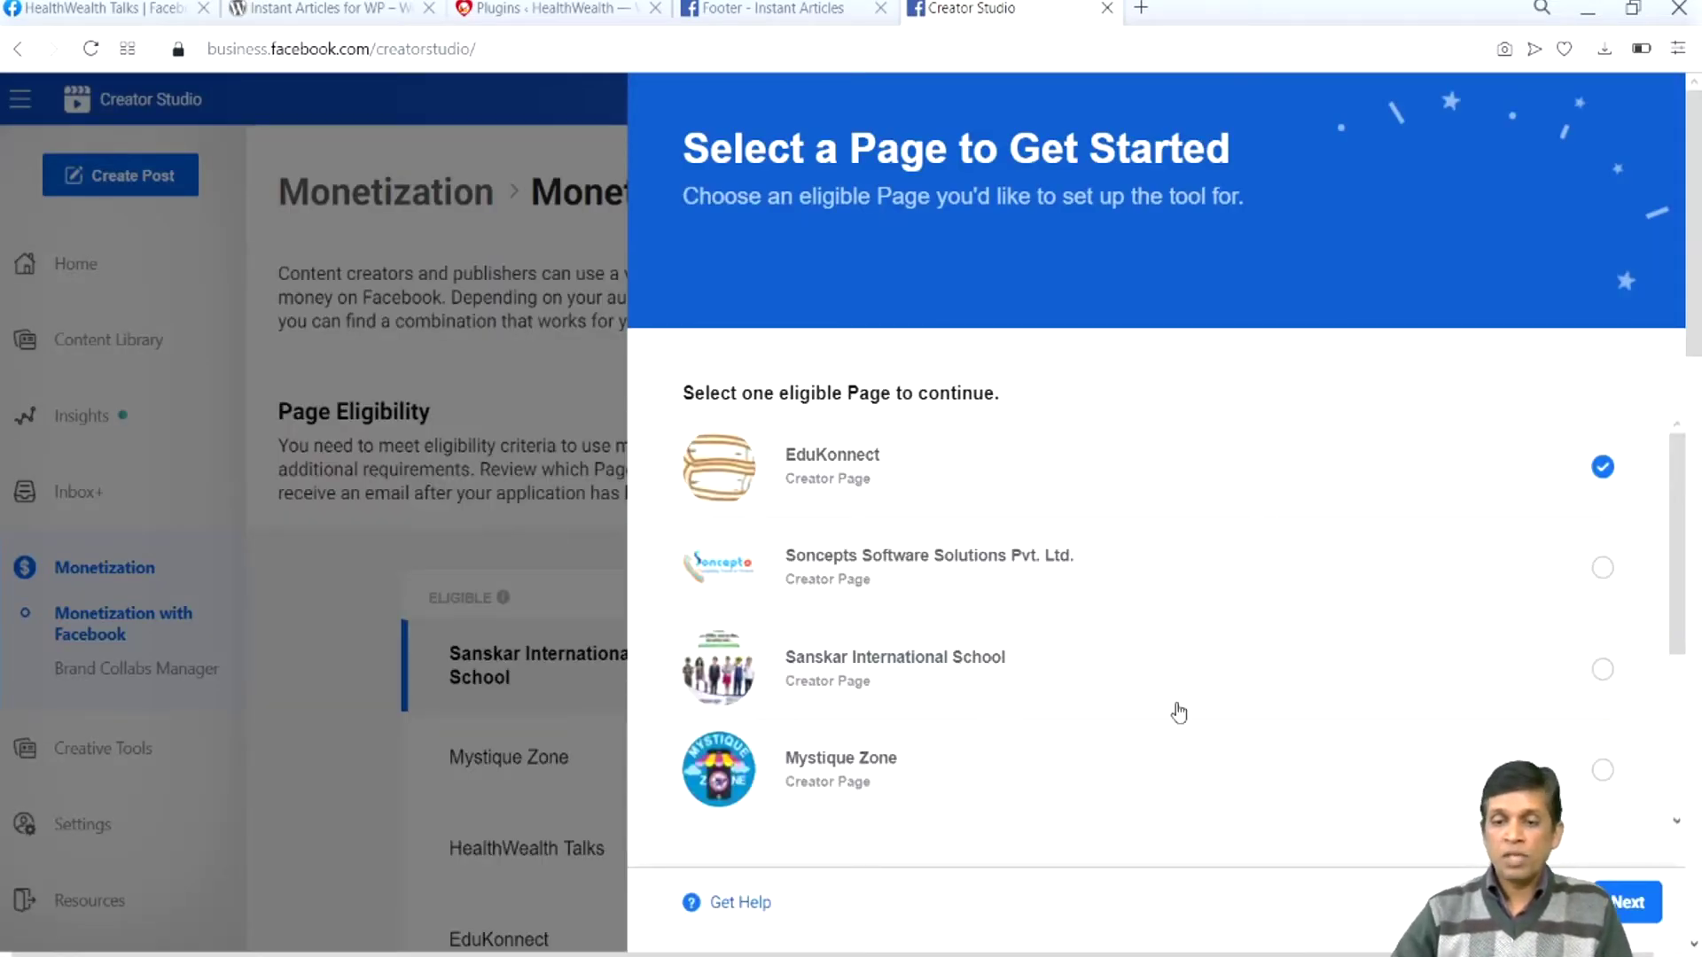
{"action": "scroll", "coordinate": [1198, 696], "scroll_direction": "down", "scroll_amount": 3}
{"action": "scroll", "coordinate": [1200, 694], "scroll_direction": "down", "scroll_amount": 2}
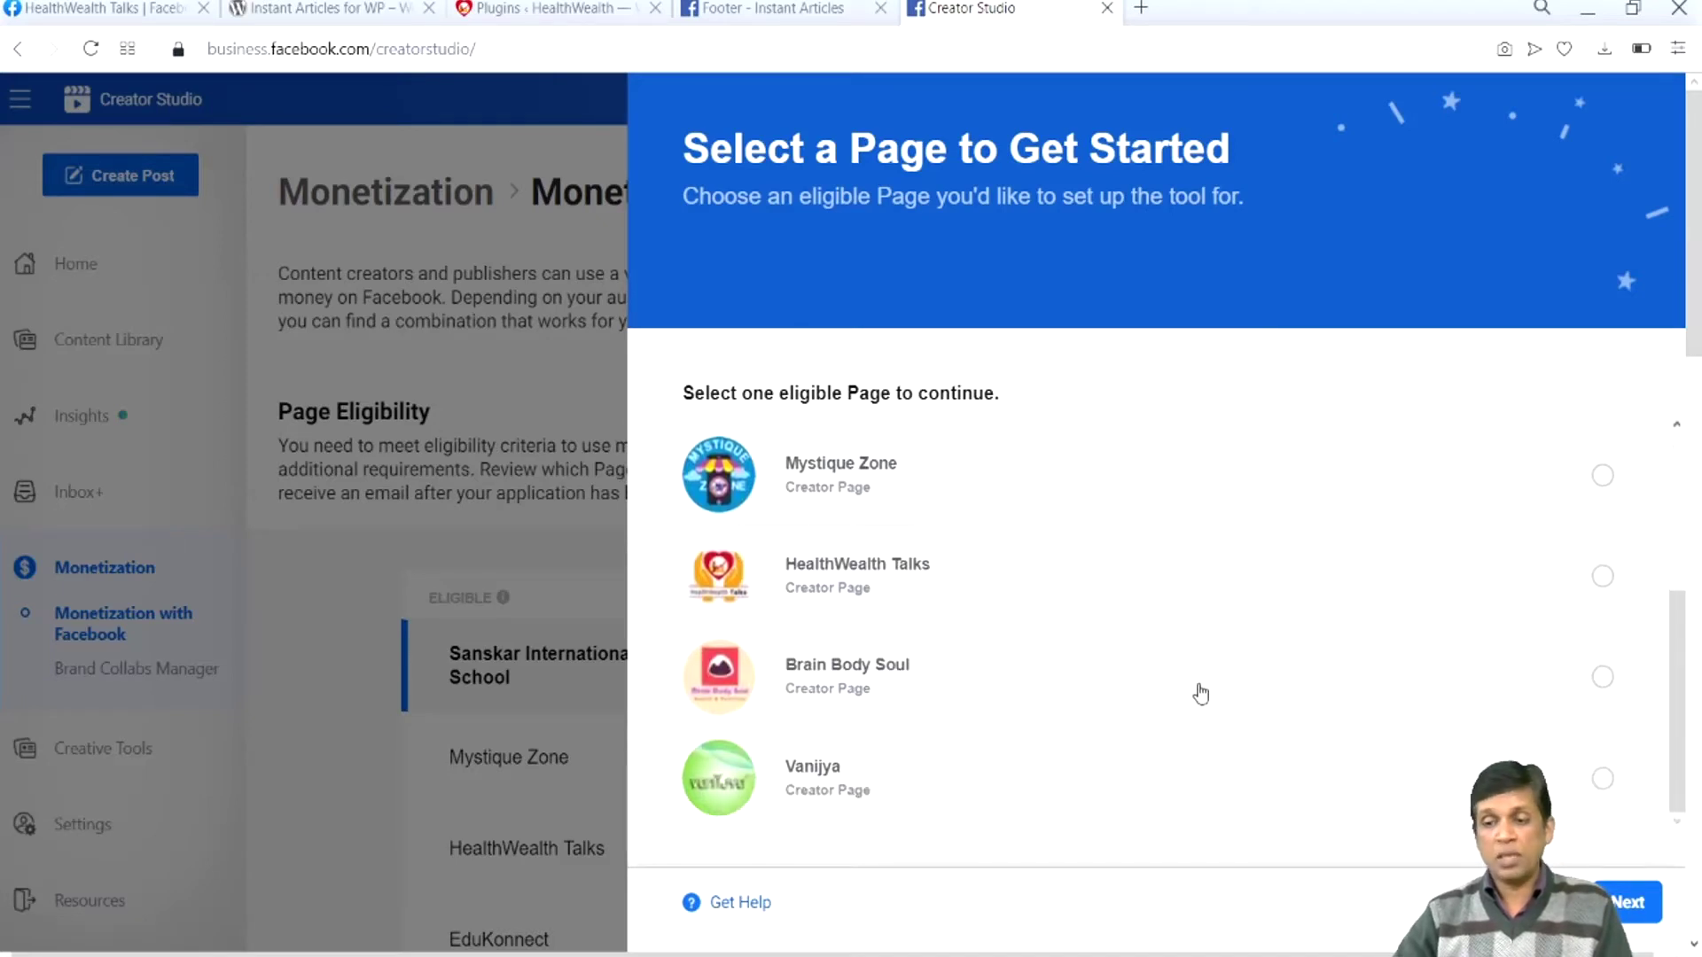
{"action": "left_click", "coordinate": [1271, 592]}
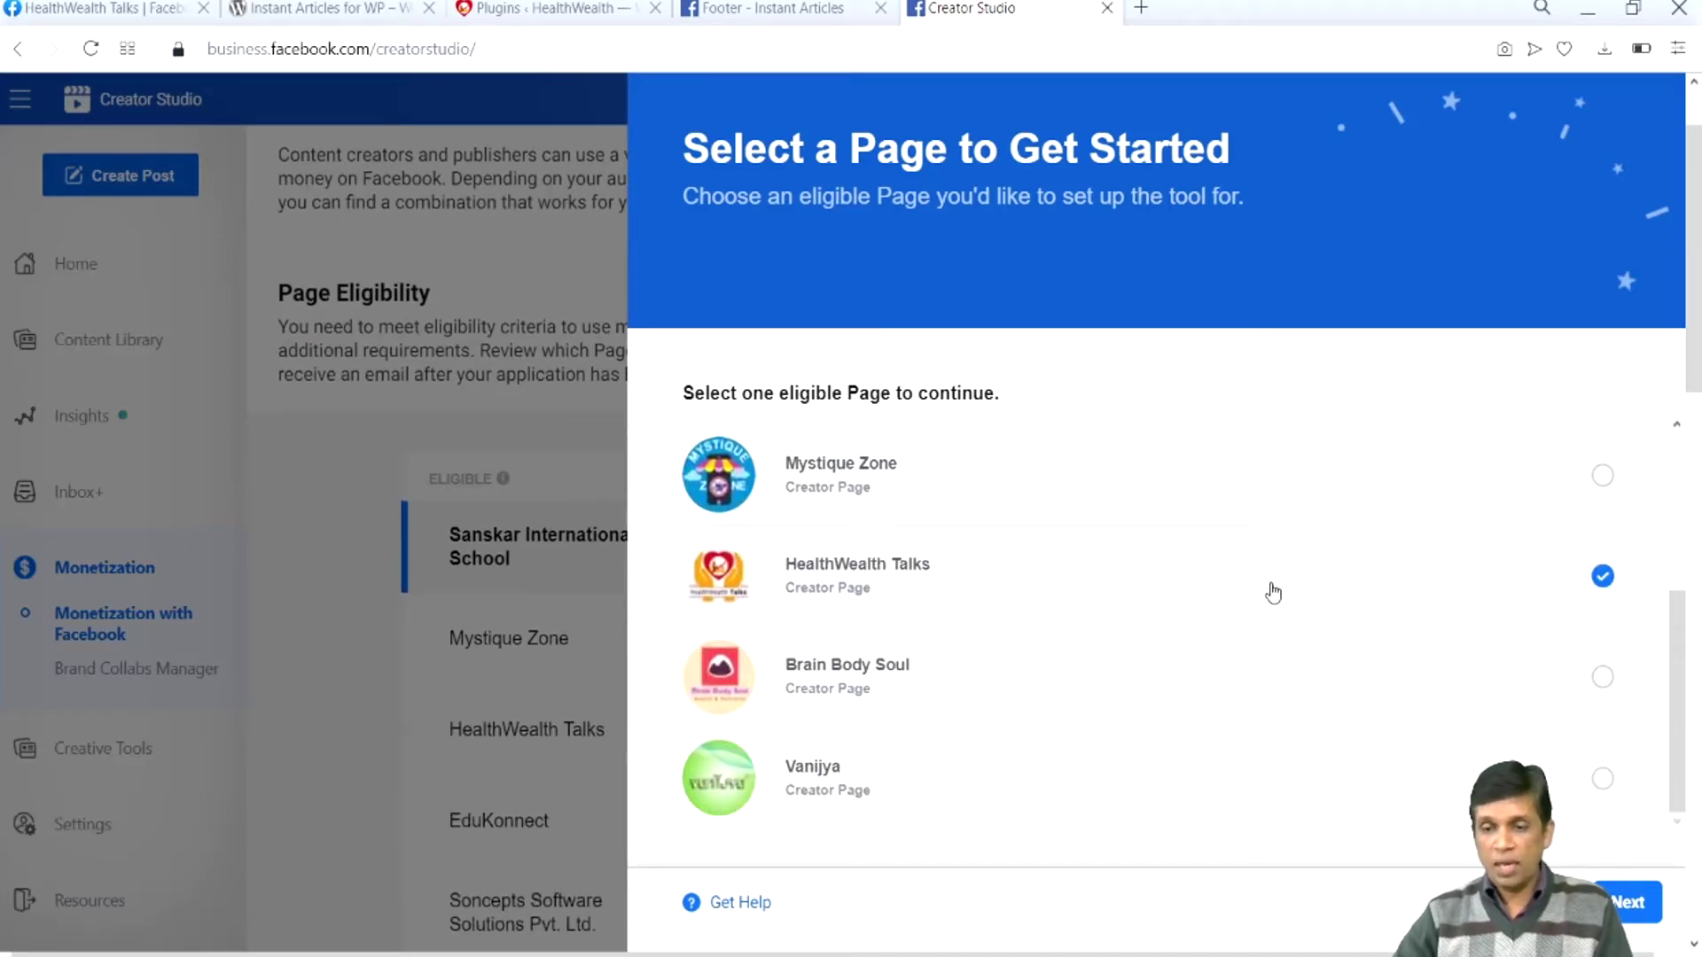
{"action": "left_click", "coordinate": [1626, 908]}
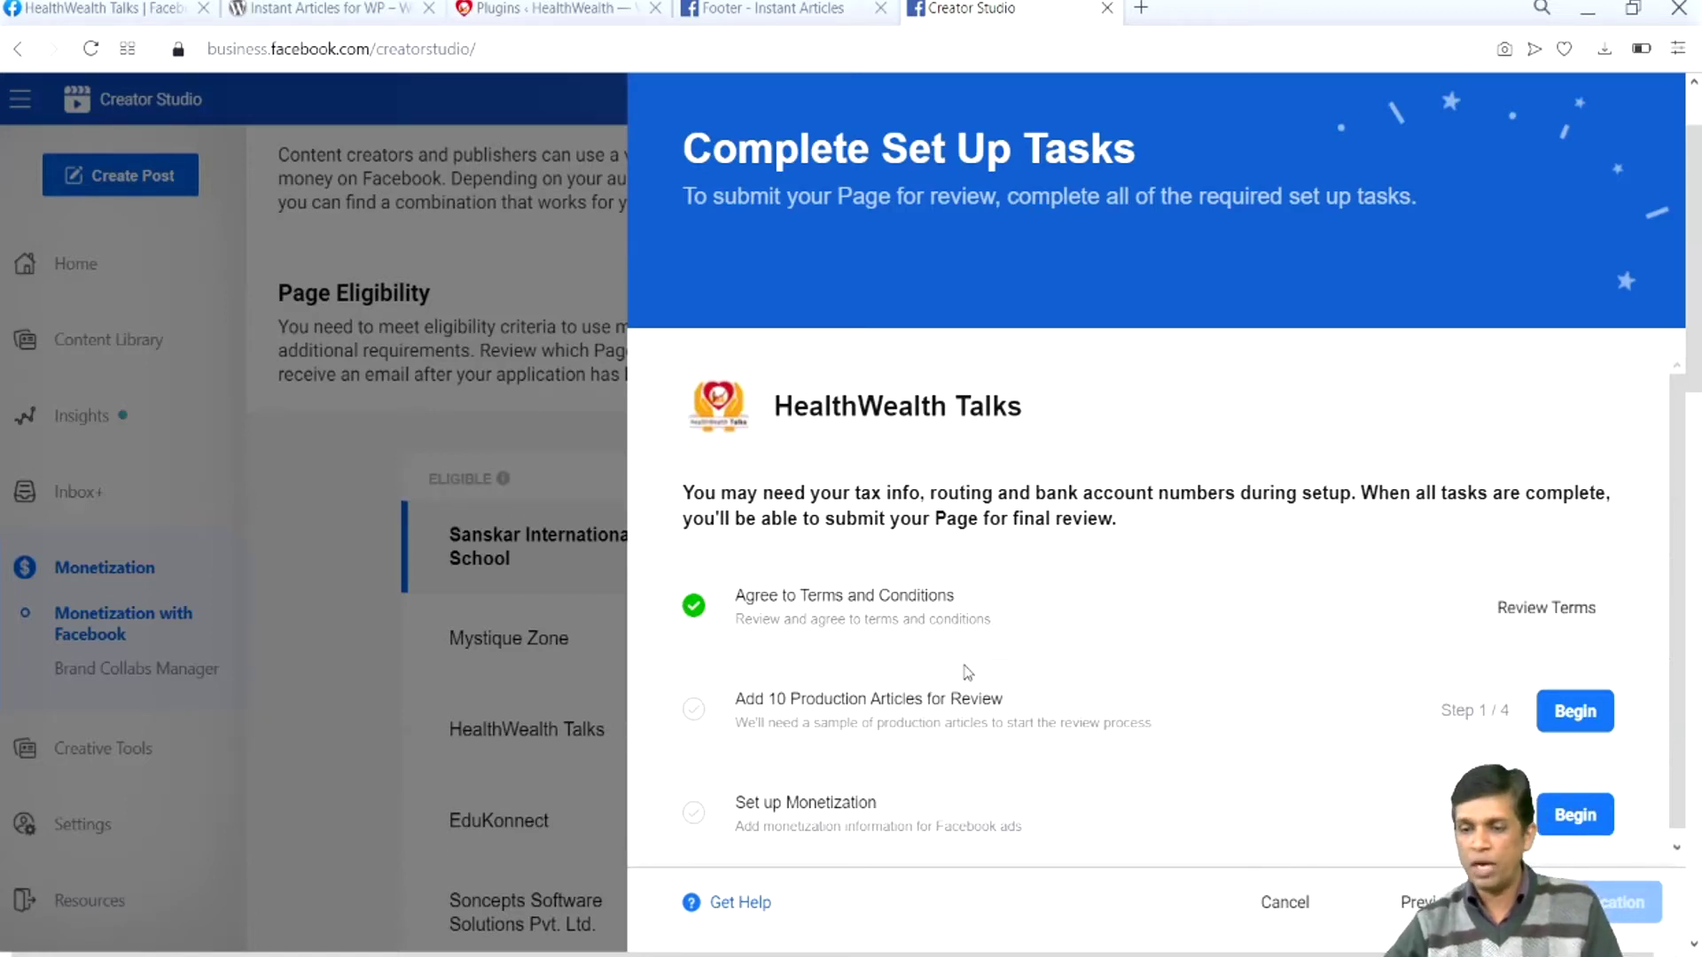
Open the Claim Domain task under Add 10 Production Articles for Review and select the fb:pages meta tag code
{"action": "scroll", "coordinate": [974, 687], "scroll_direction": "down", "scroll_amount": 1}
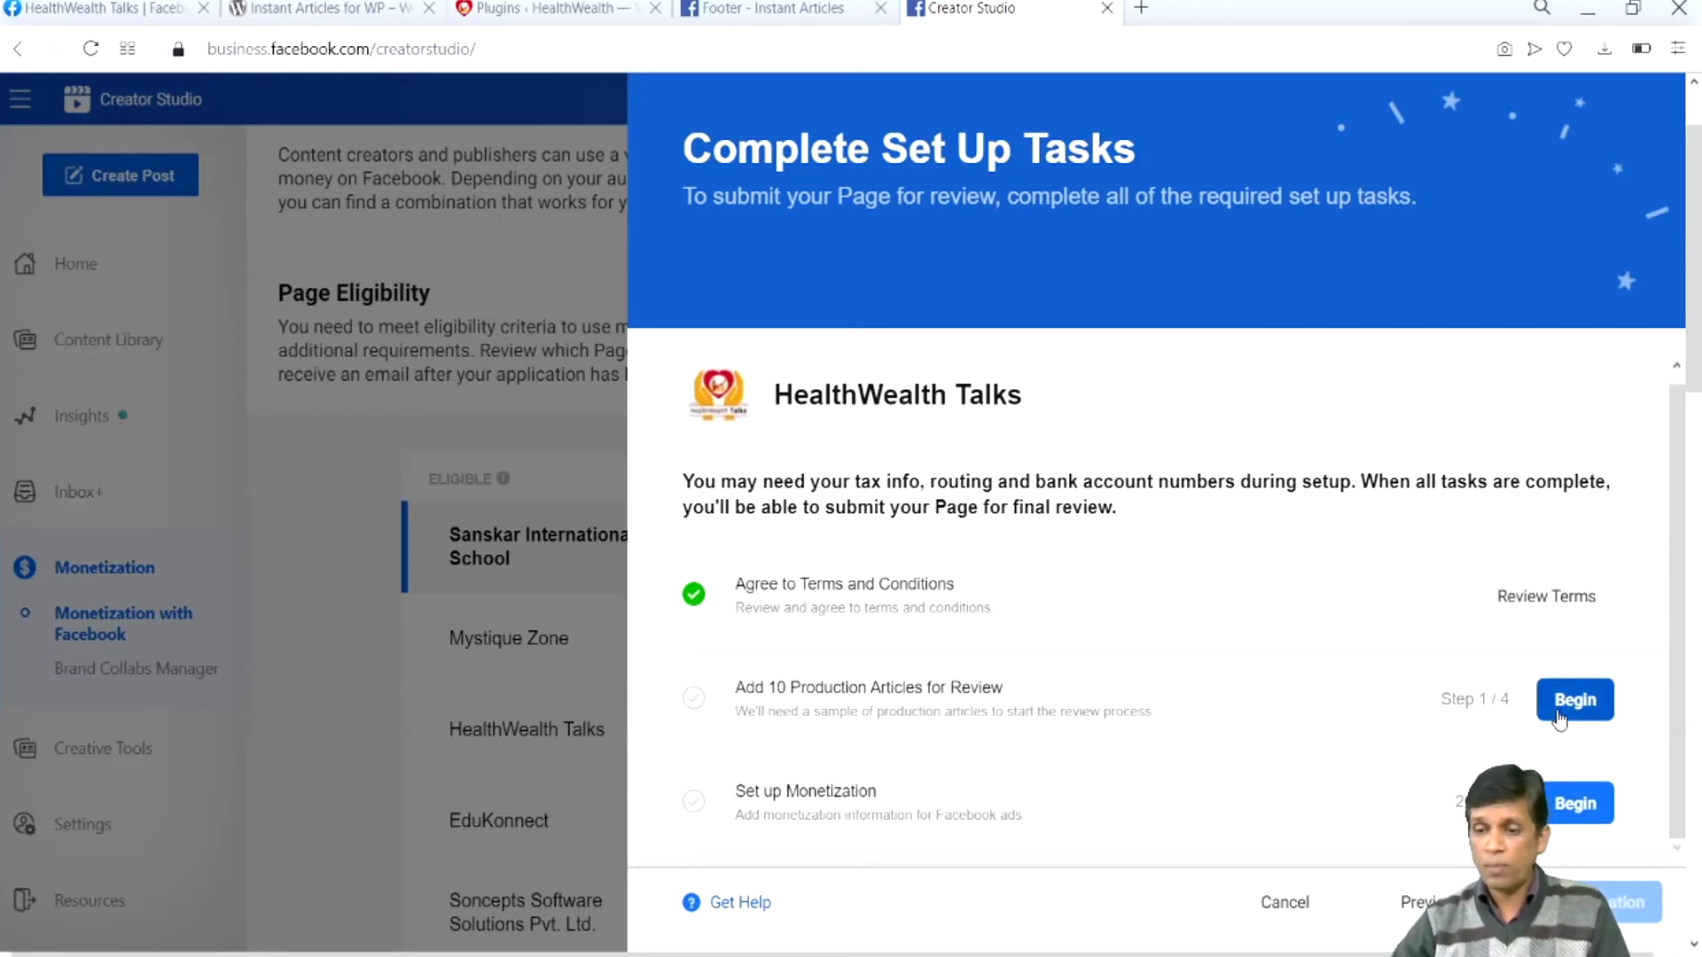
{"action": "left_click", "coordinate": [1584, 722]}
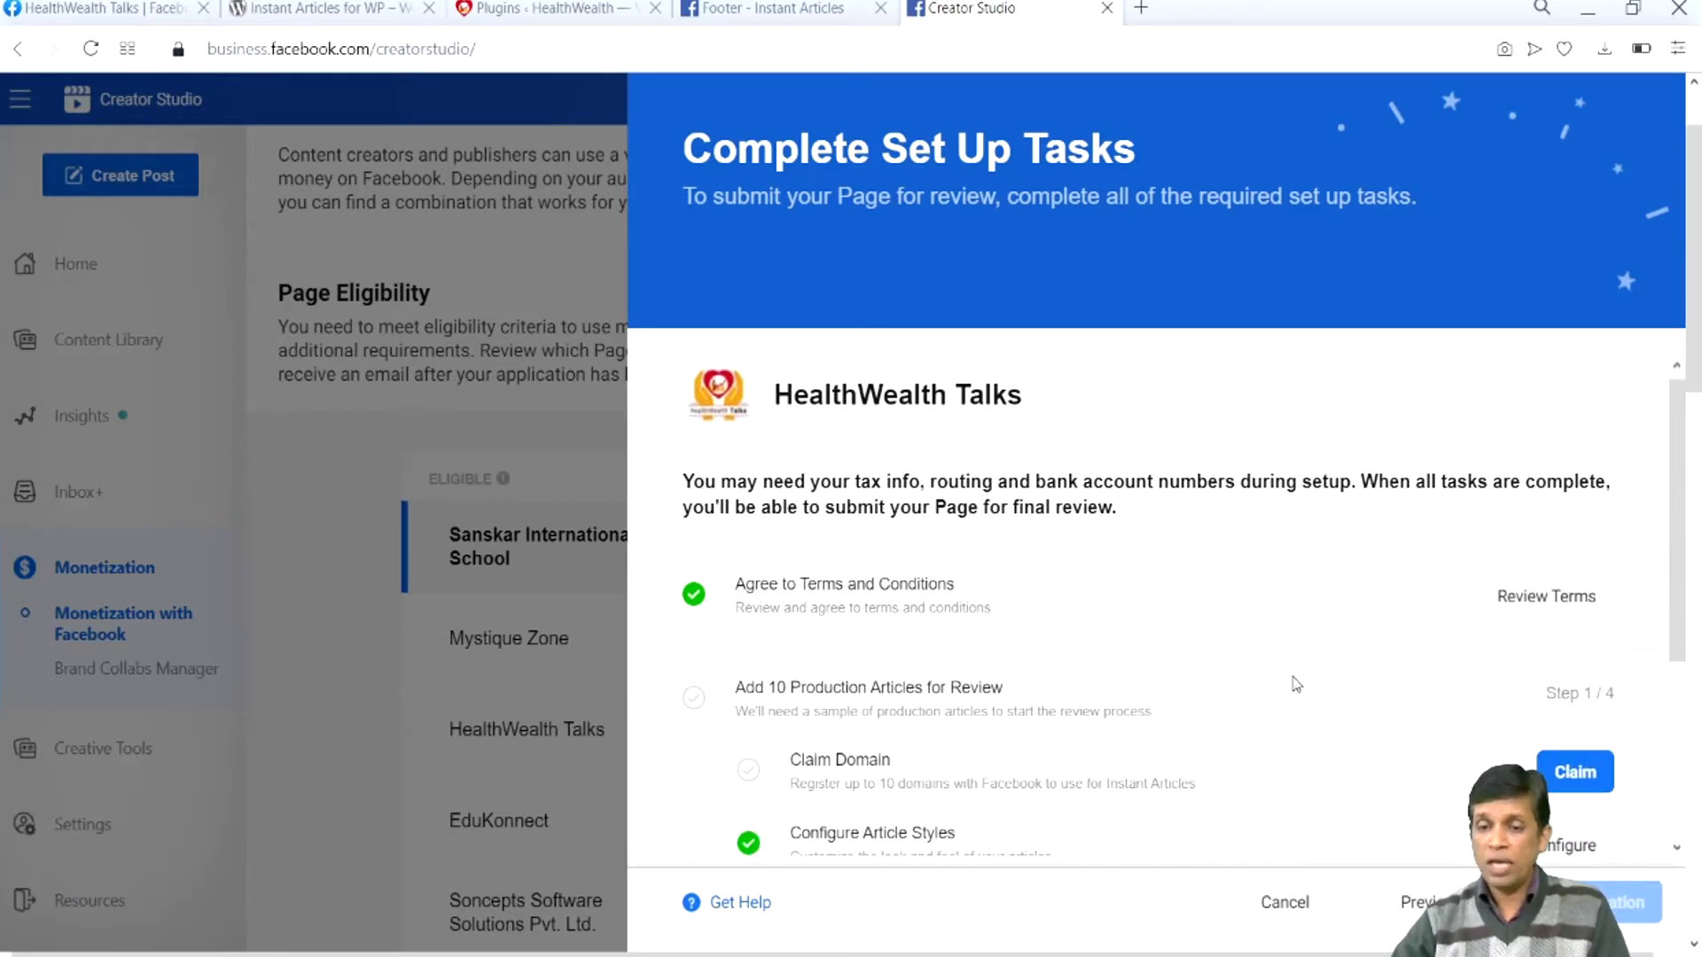
{"action": "scroll", "coordinate": [1296, 671], "scroll_direction": "down", "scroll_amount": 3}
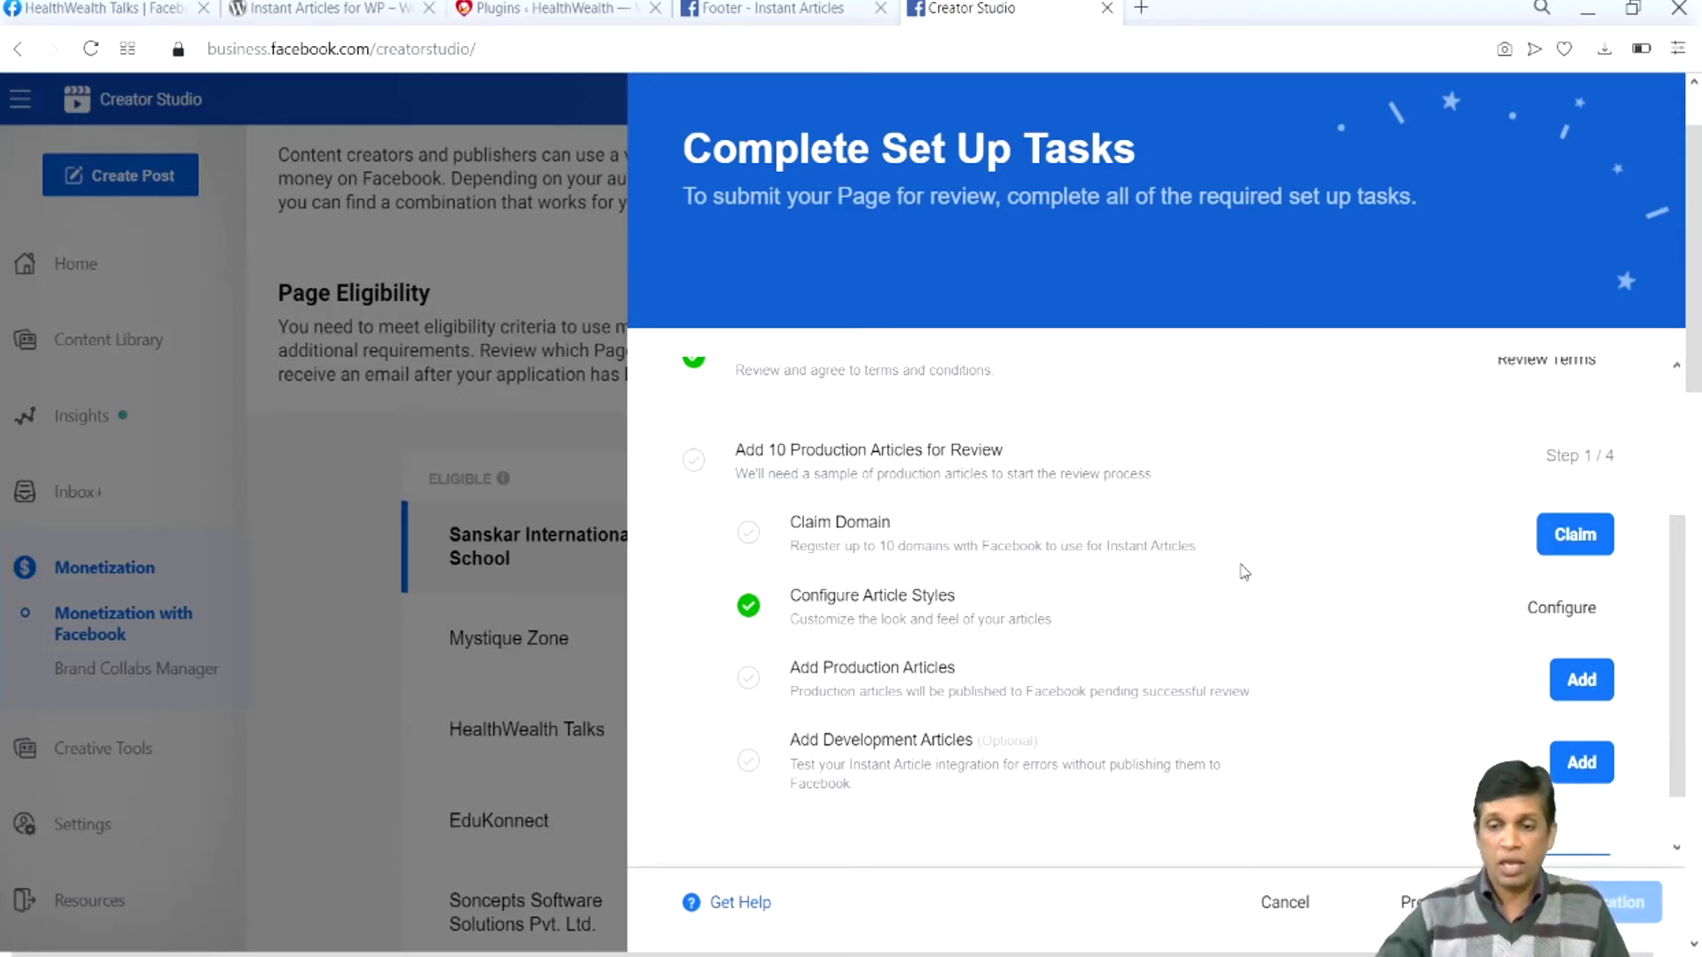
{"action": "left_click", "coordinate": [1575, 535]}
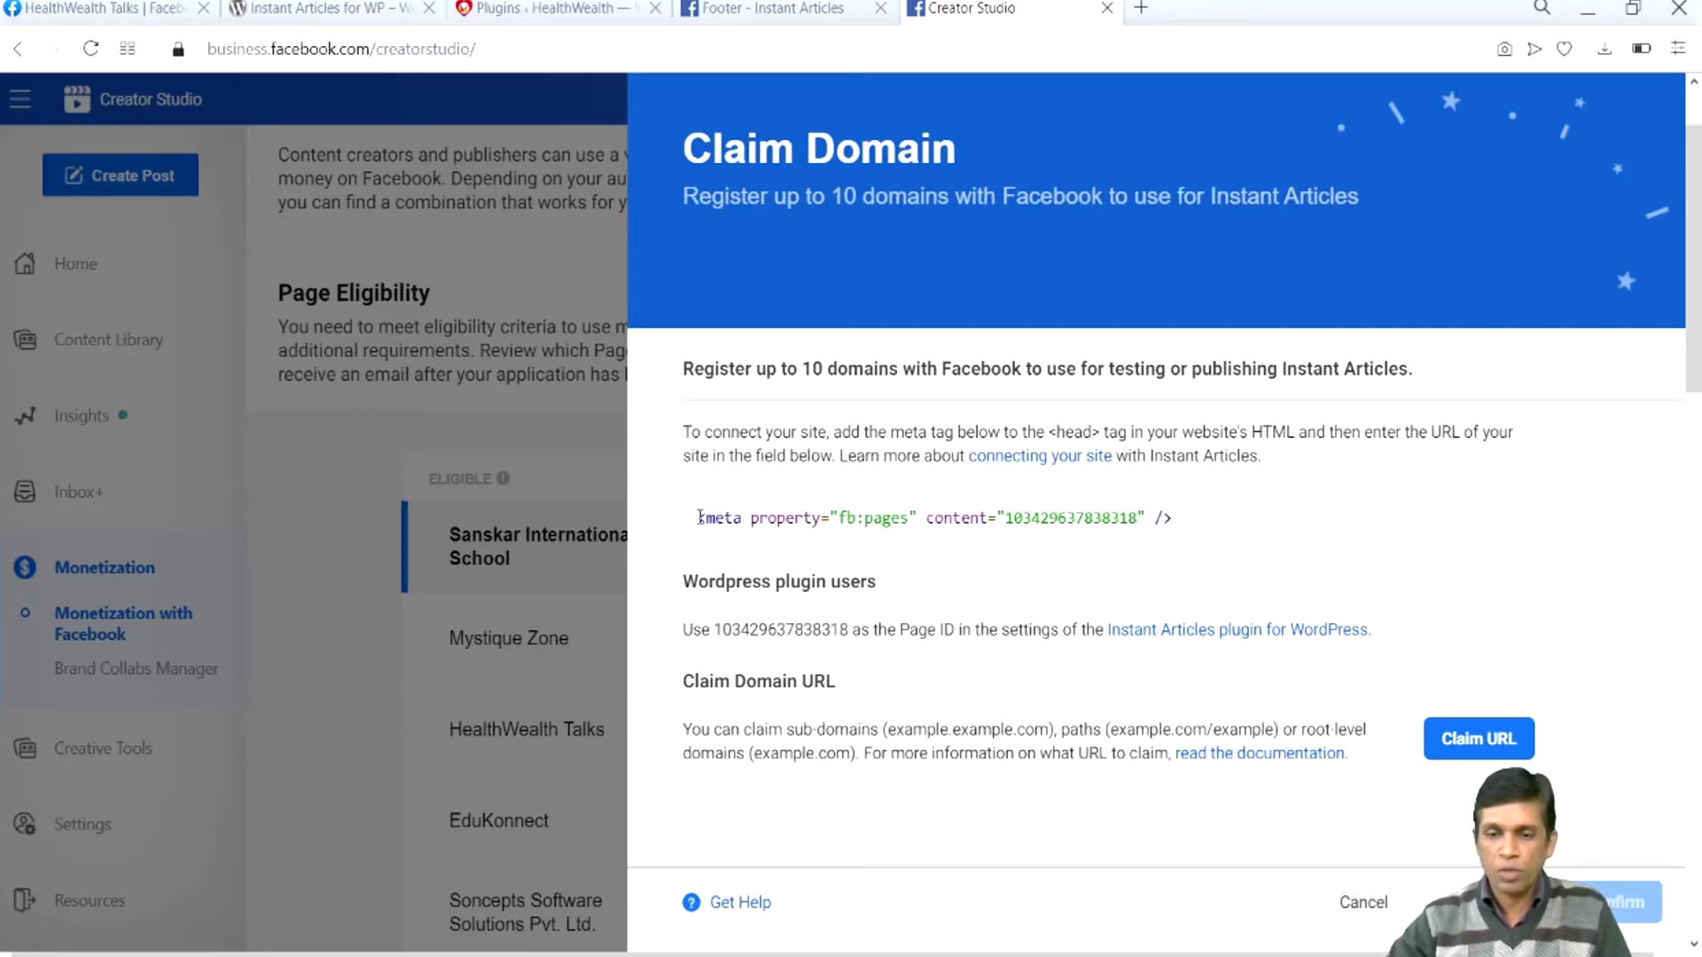
{"action": "left_click_drag", "start_coordinate": [700, 517], "coordinate": [1174, 521]}
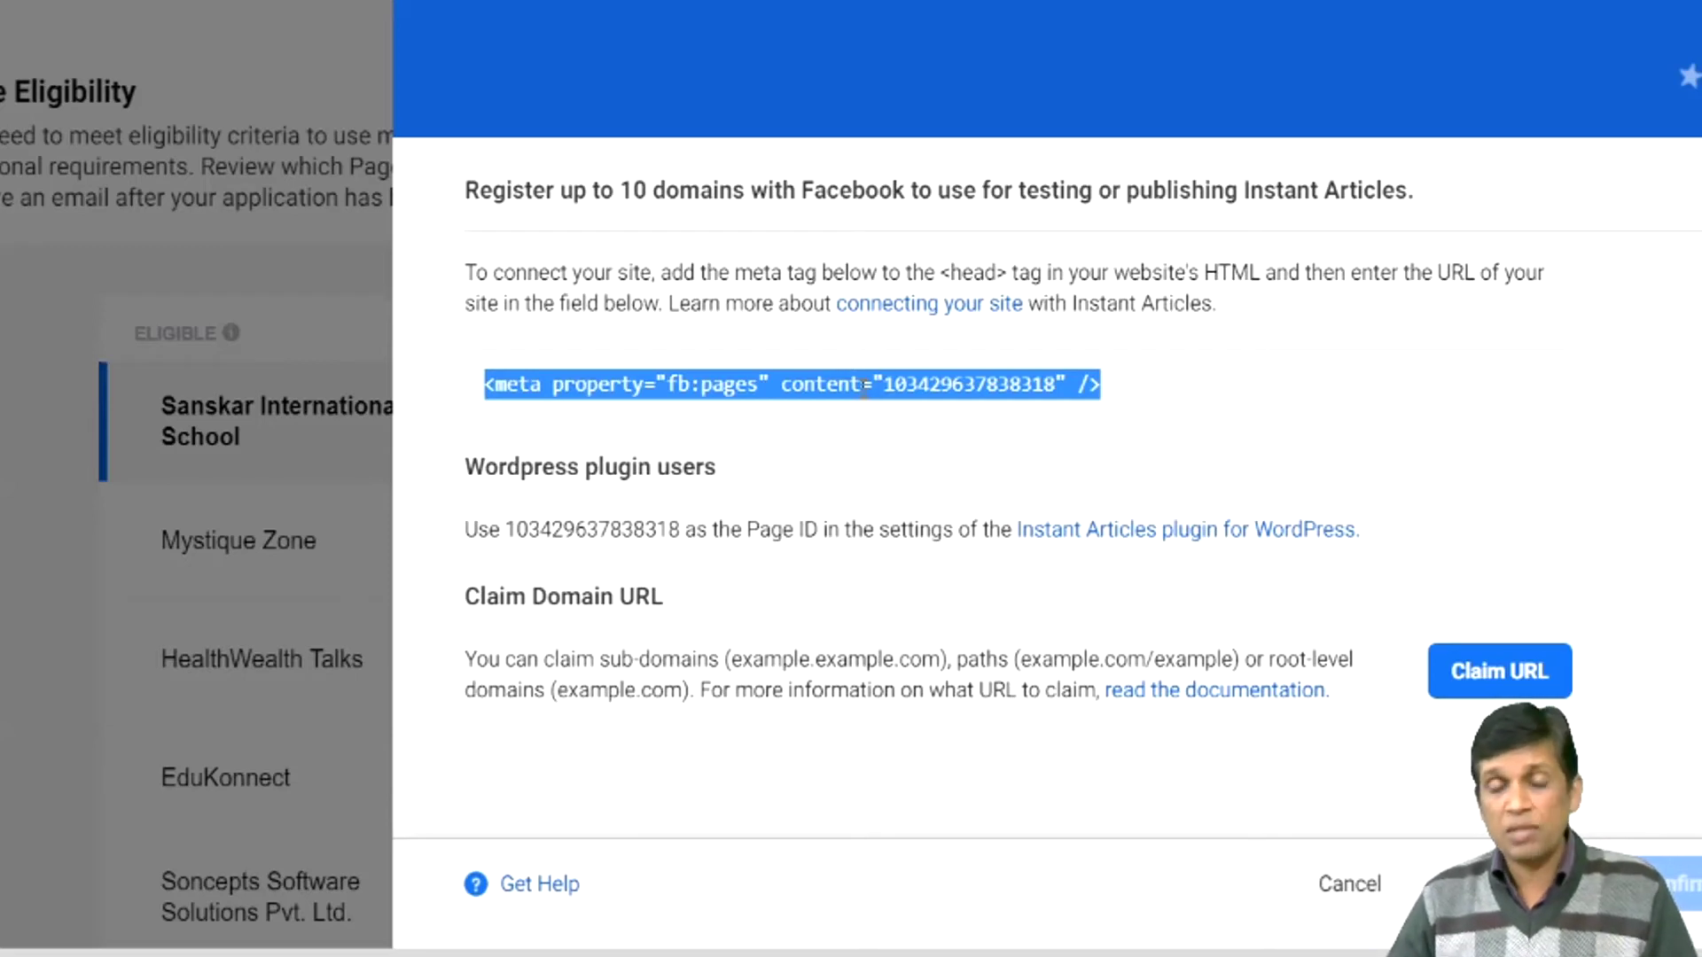
{"action": "left_click", "coordinate": [1273, 950]}
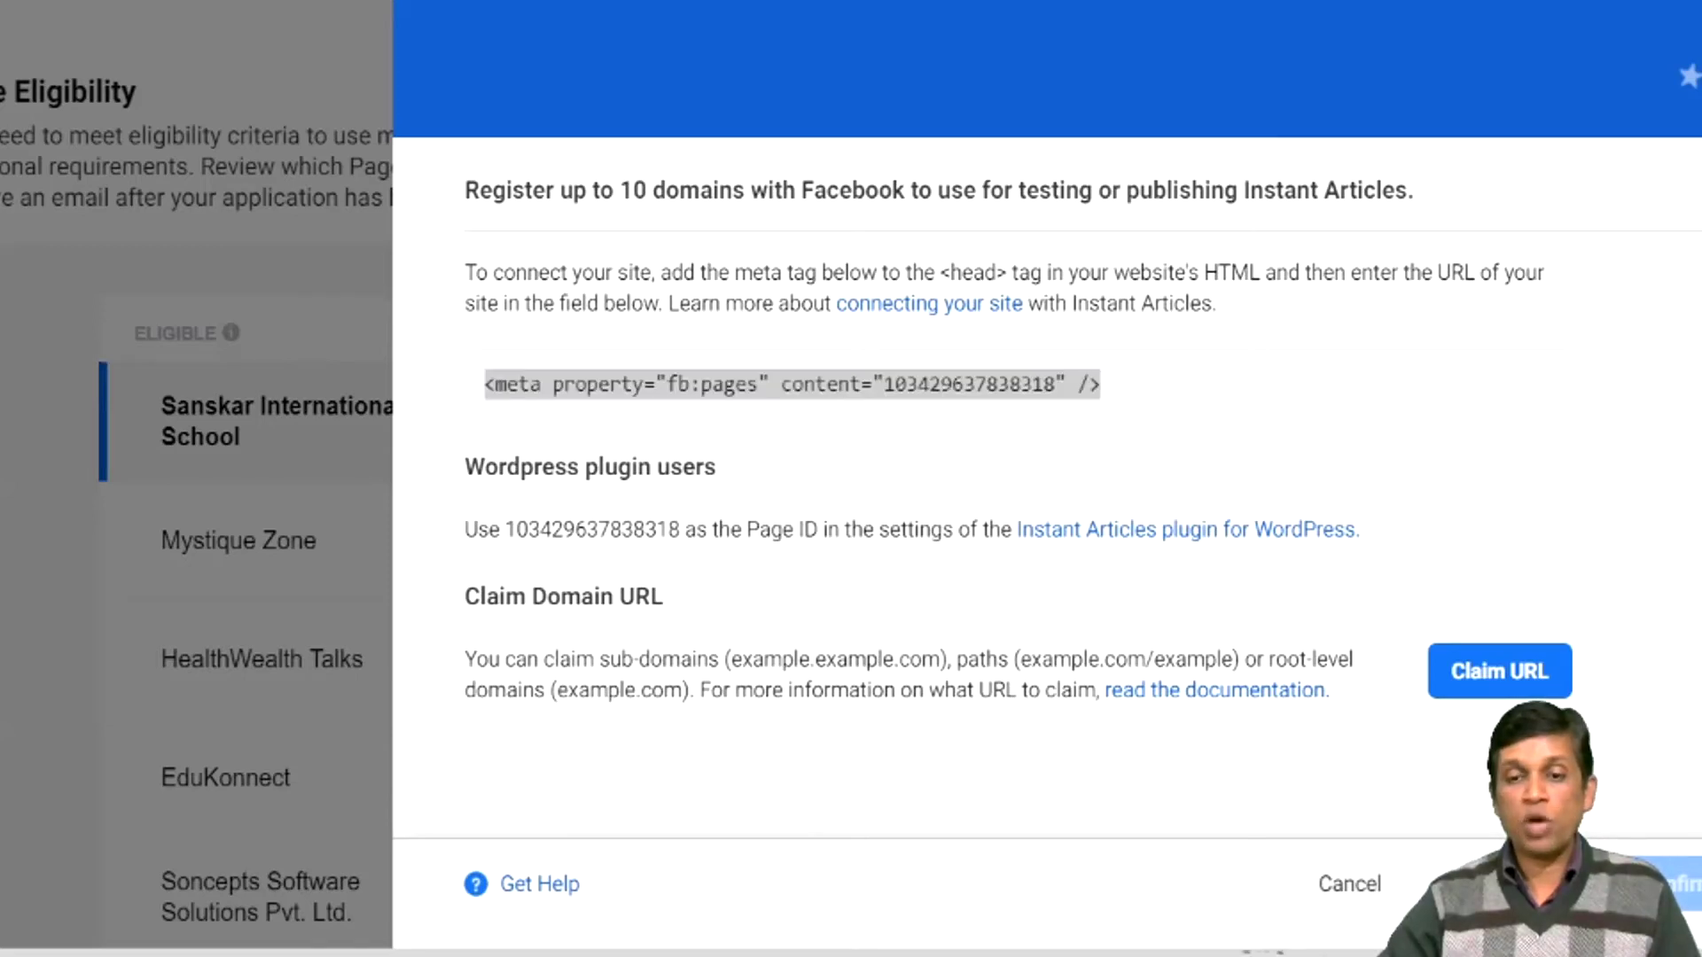
{"action": "left_click", "coordinate": [1274, 950]}
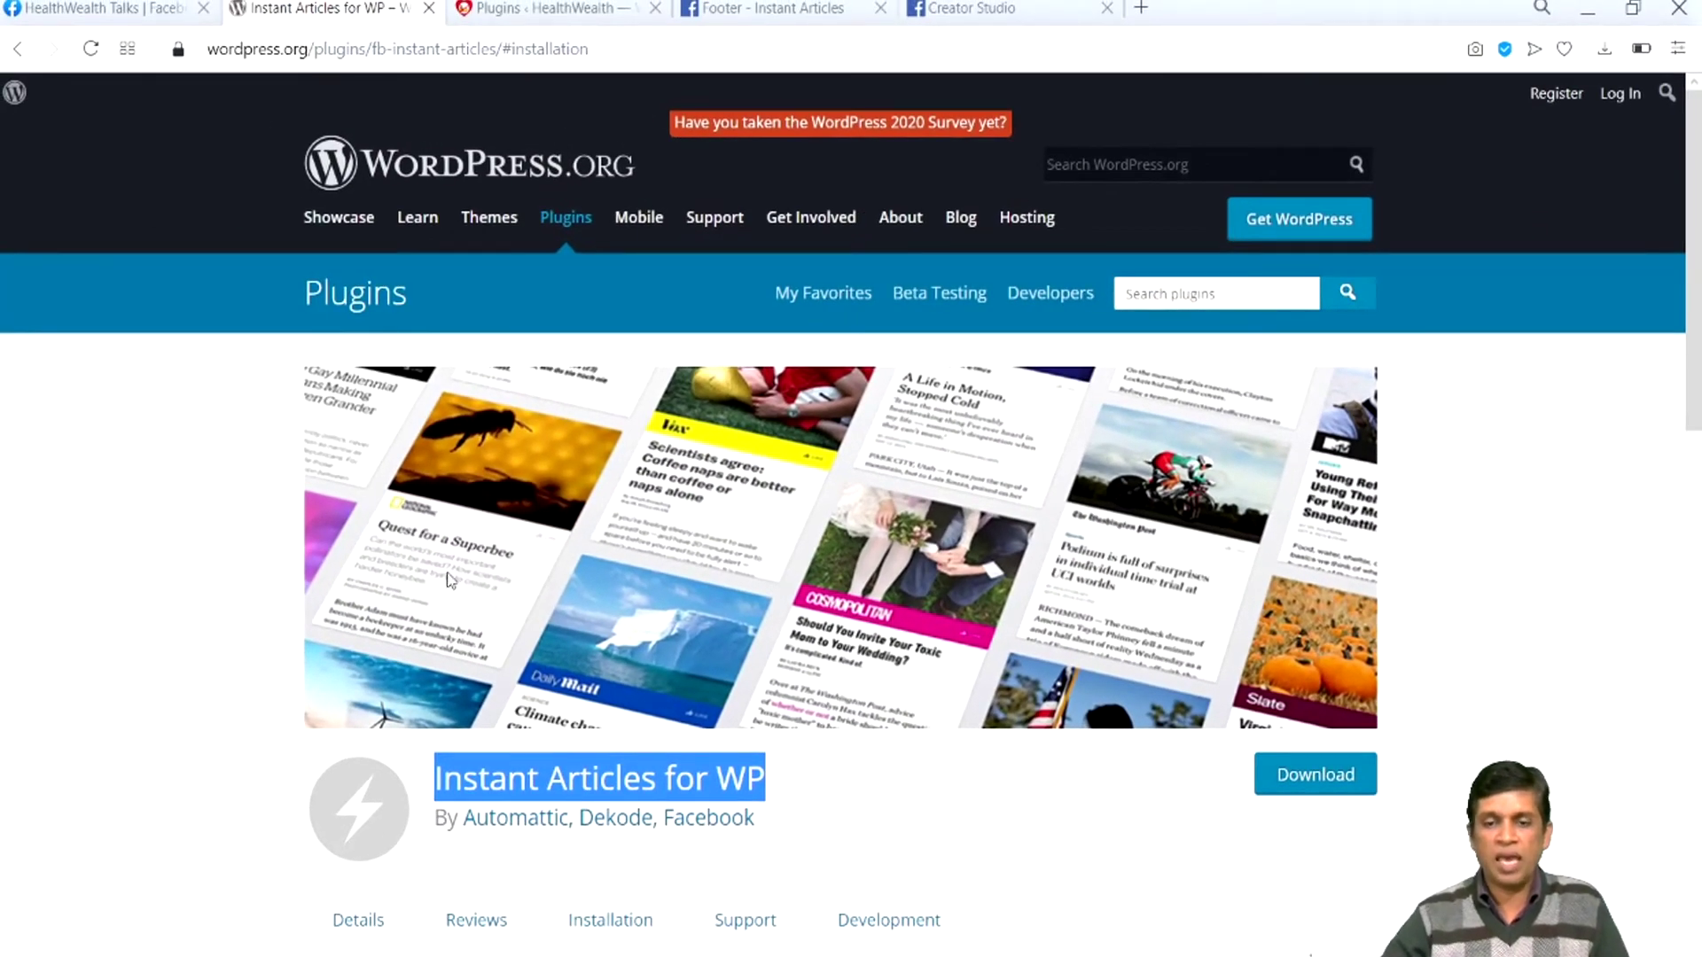
Copy the plugin title "Instant Articles for WP" from its WordPress.org plugin page
{"action": "scroll", "coordinate": [510, 551], "scroll_direction": "down", "scroll_amount": 3}
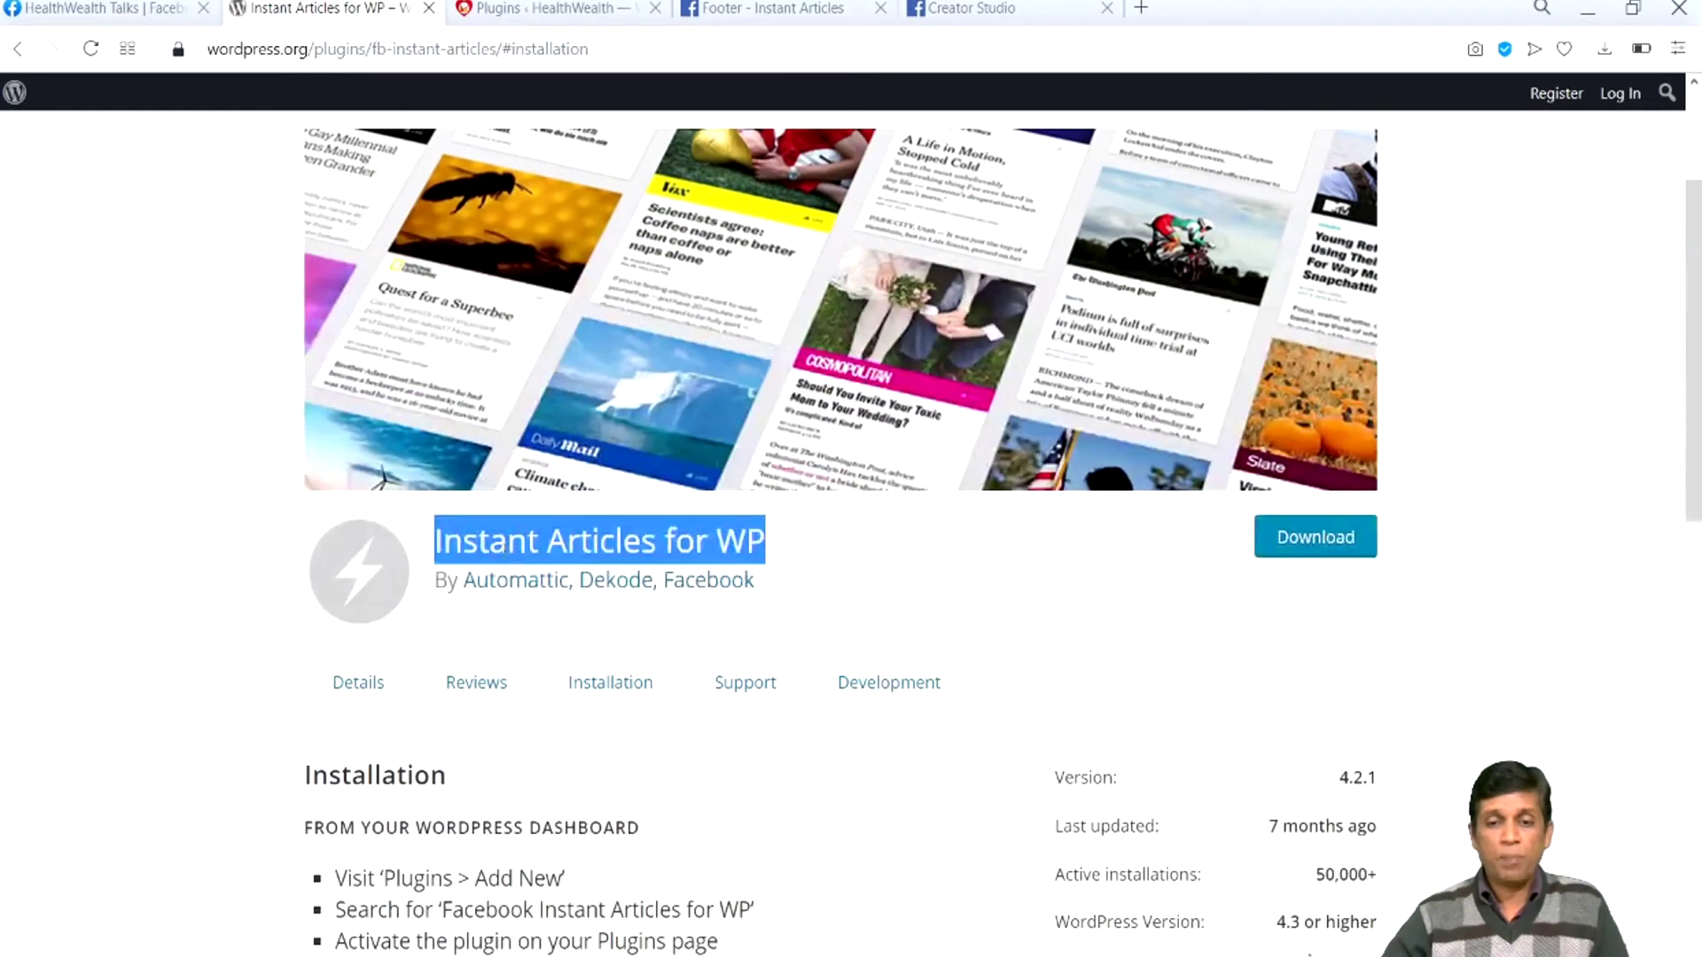
{"action": "left_click", "coordinate": [841, 581]}
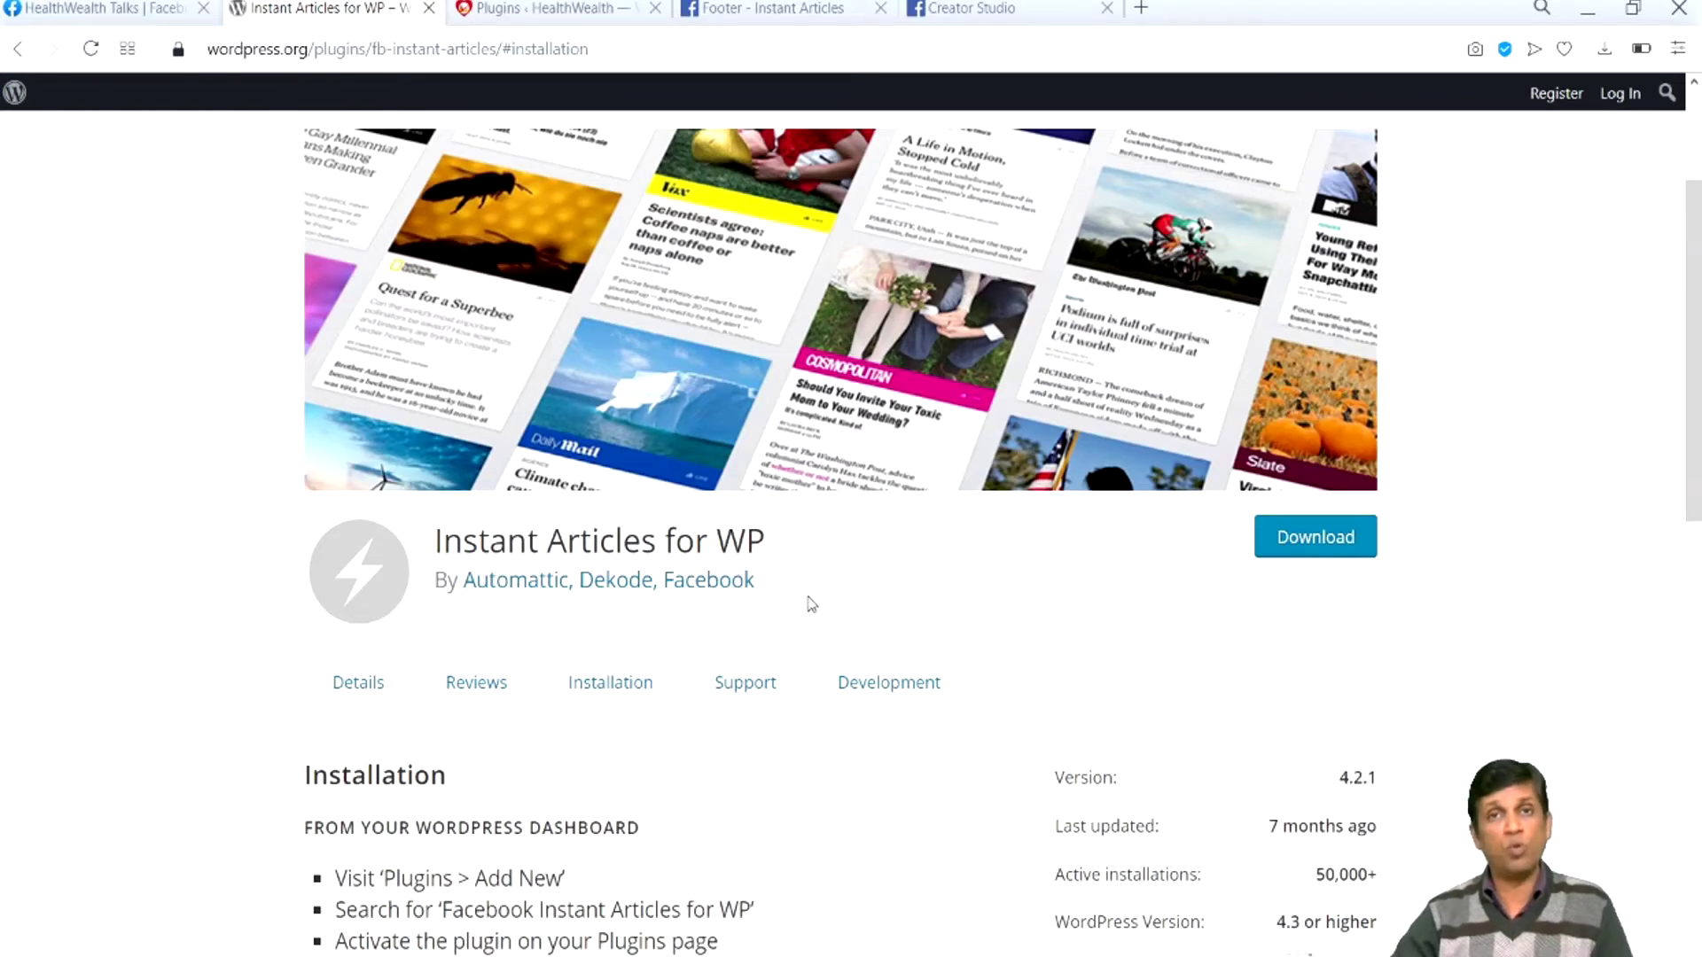
{"action": "scroll", "coordinate": [809, 592], "scroll_direction": "up", "scroll_amount": 3}
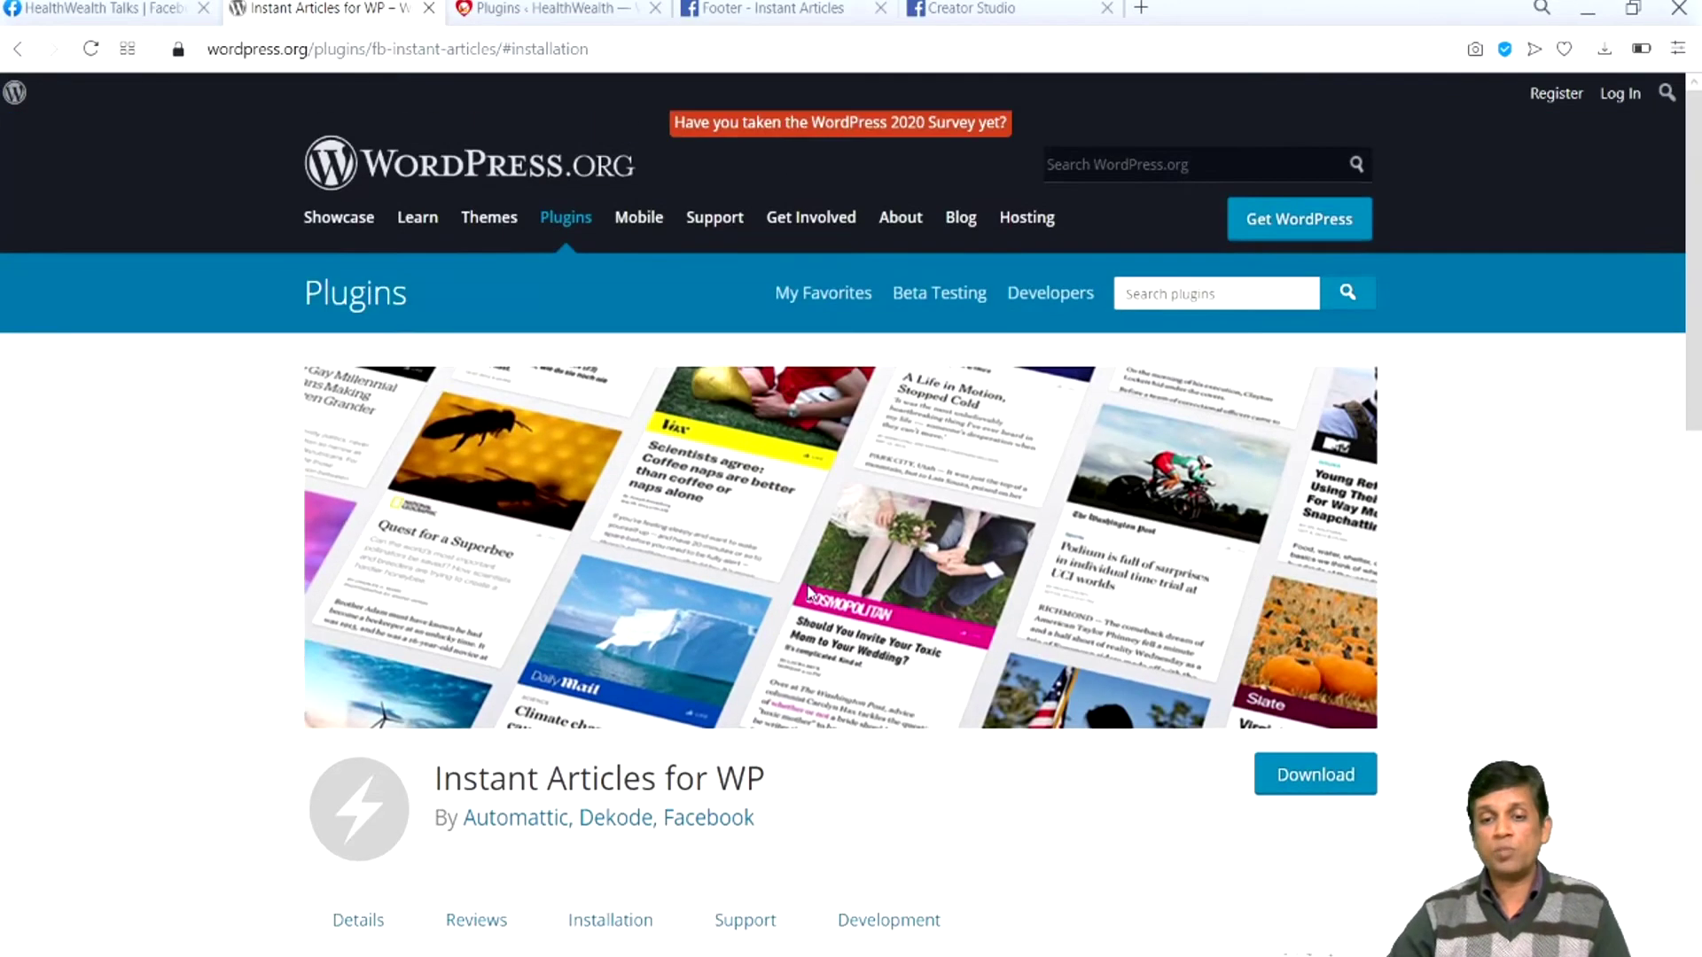
{"action": "scroll", "coordinate": [809, 592], "scroll_direction": "down", "scroll_amount": 3}
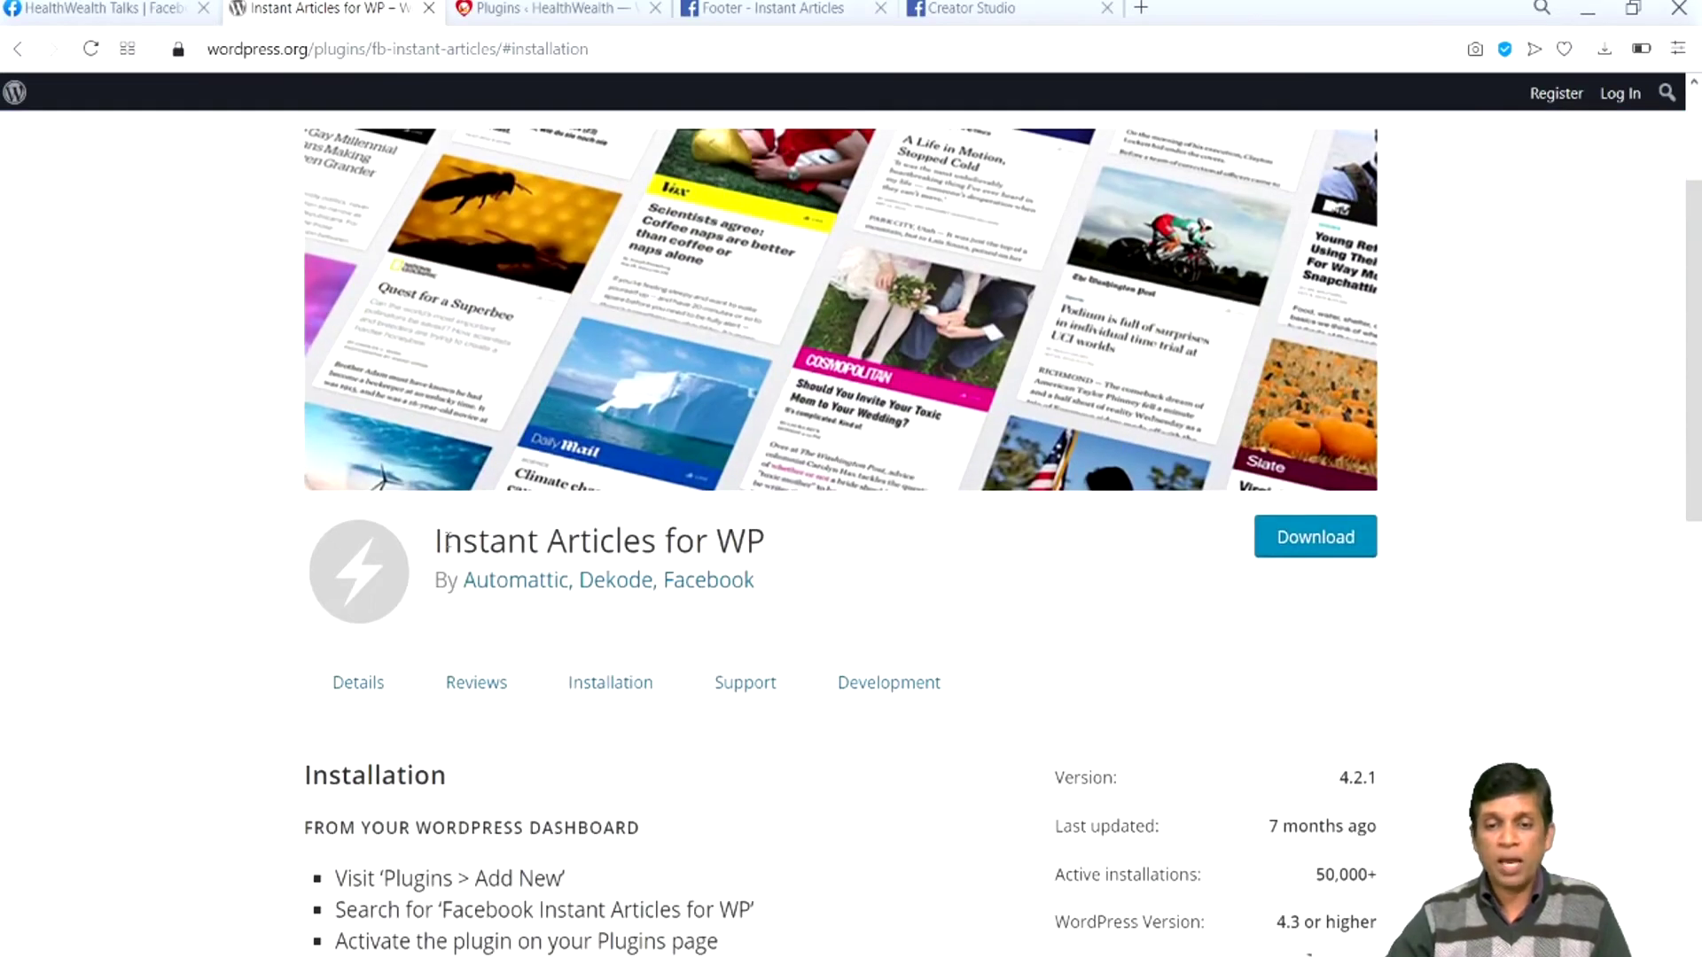
{"action": "left_click_drag", "start_coordinate": [429, 541], "coordinate": [776, 552]}
{"action": "key", "text": "ctrl+c"}
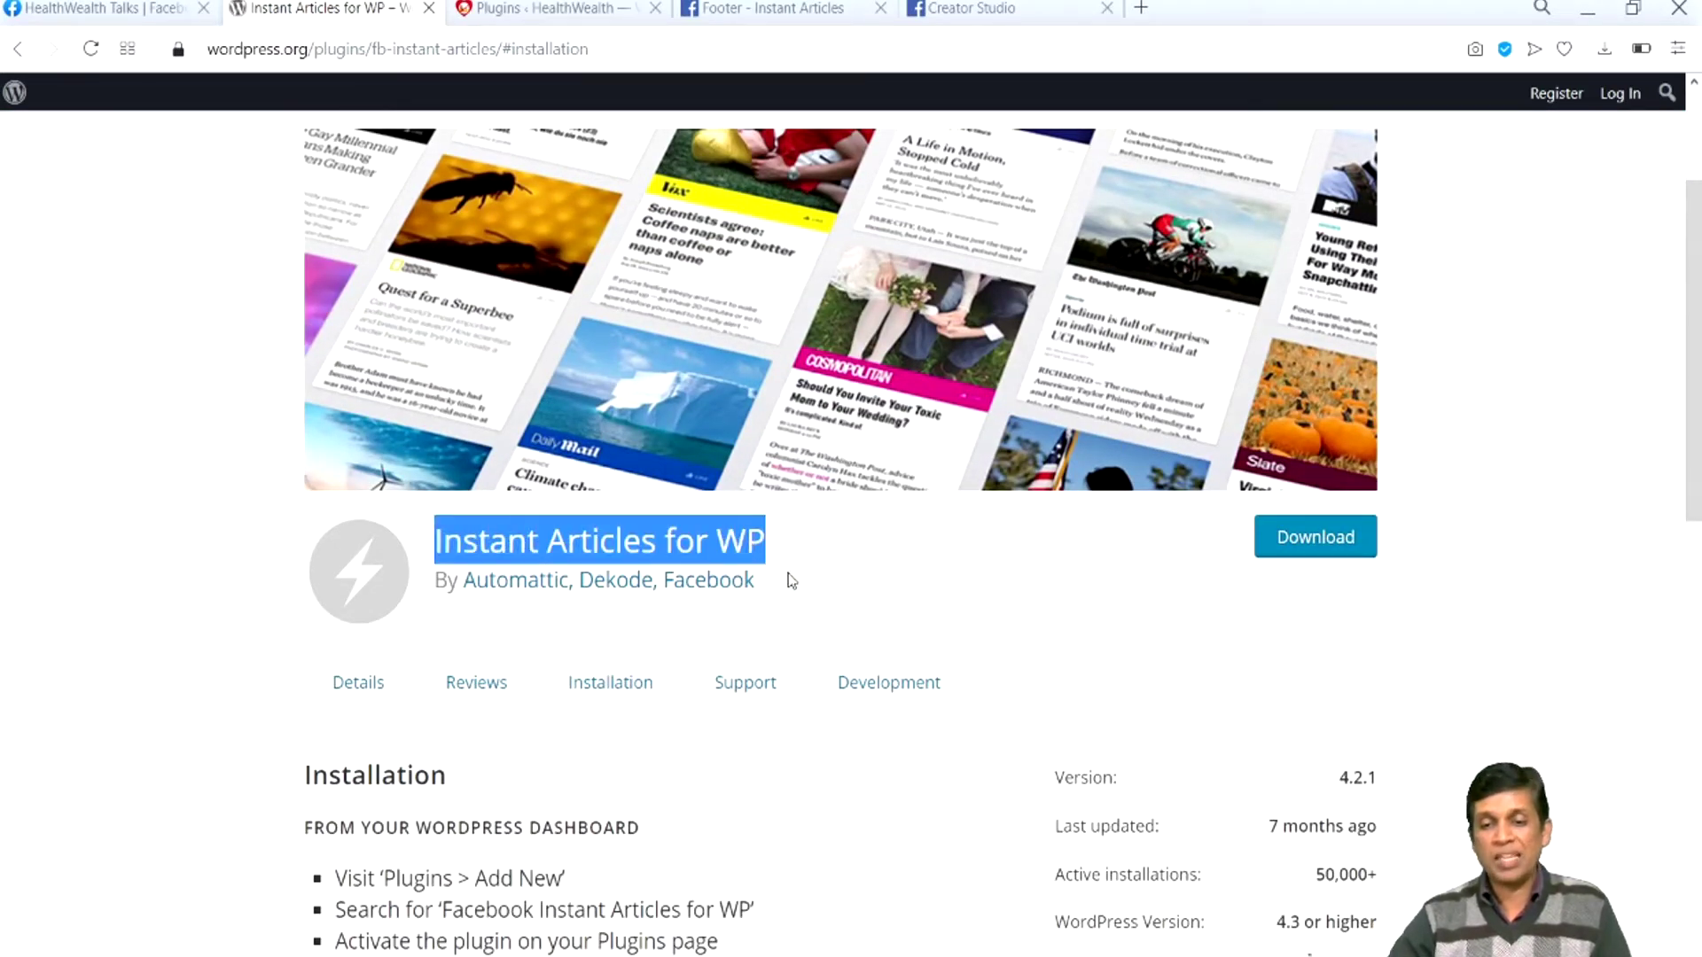
{"action": "scroll", "coordinate": [869, 628], "scroll_direction": "up", "scroll_amount": 2}
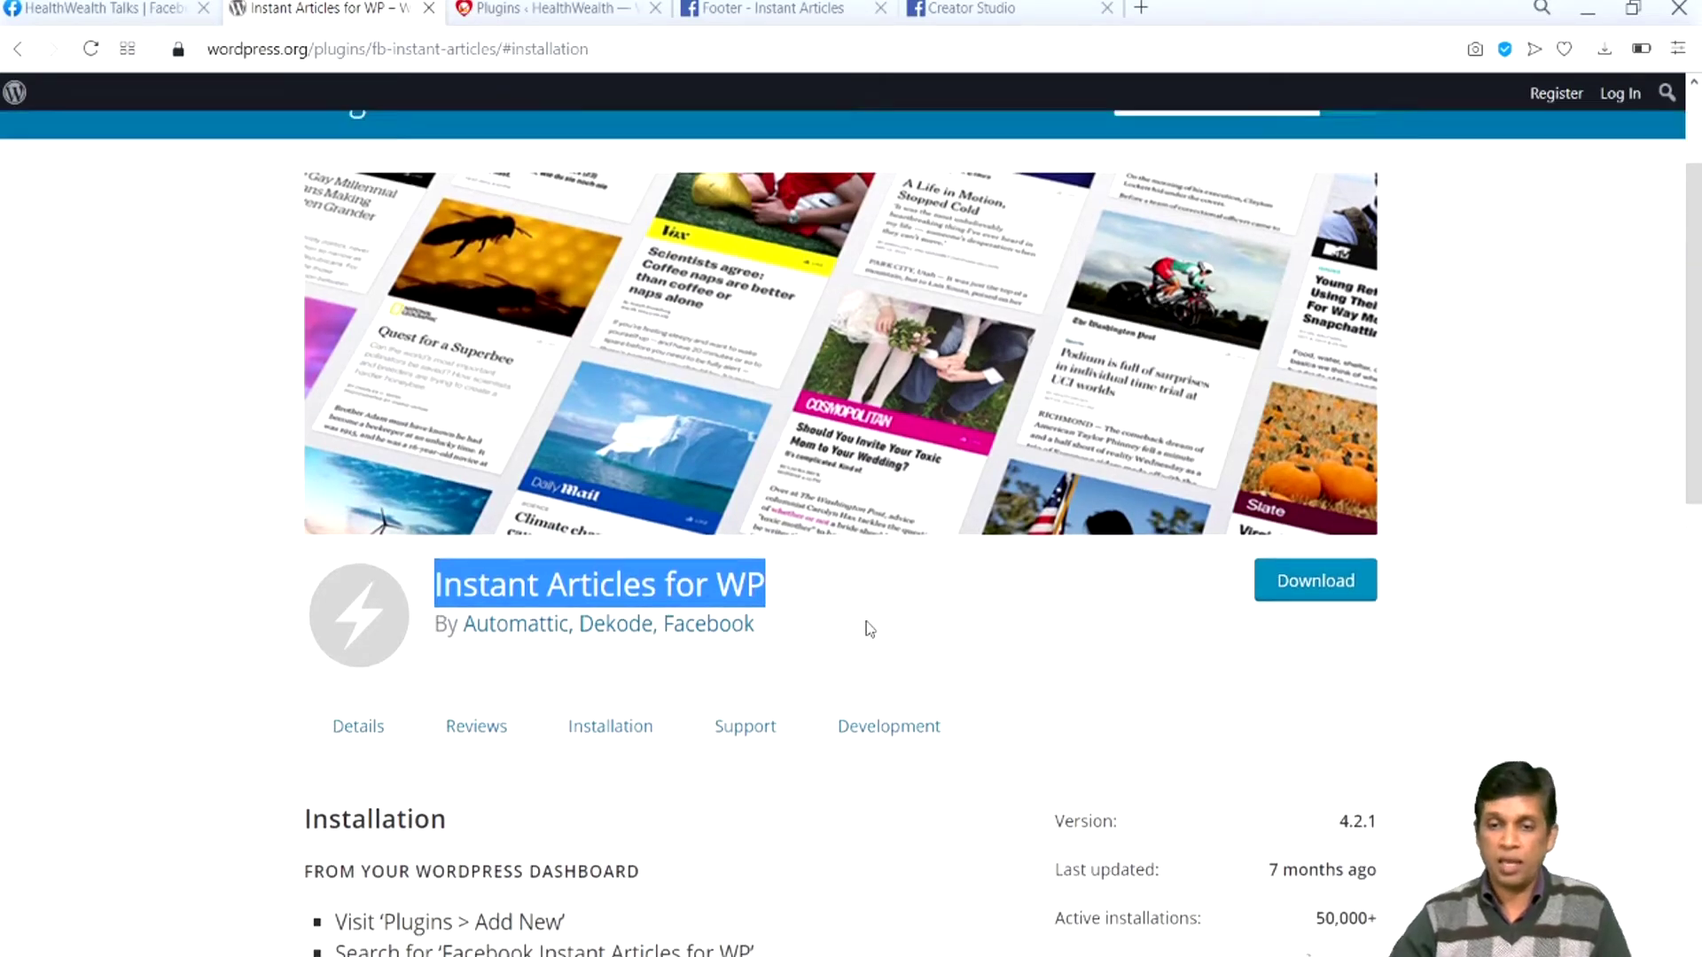
Switch to the HealthWealth WordPress admin and search the new plugins for "Instant Articles for WP"
{"action": "left_click", "coordinate": [514, 7]}
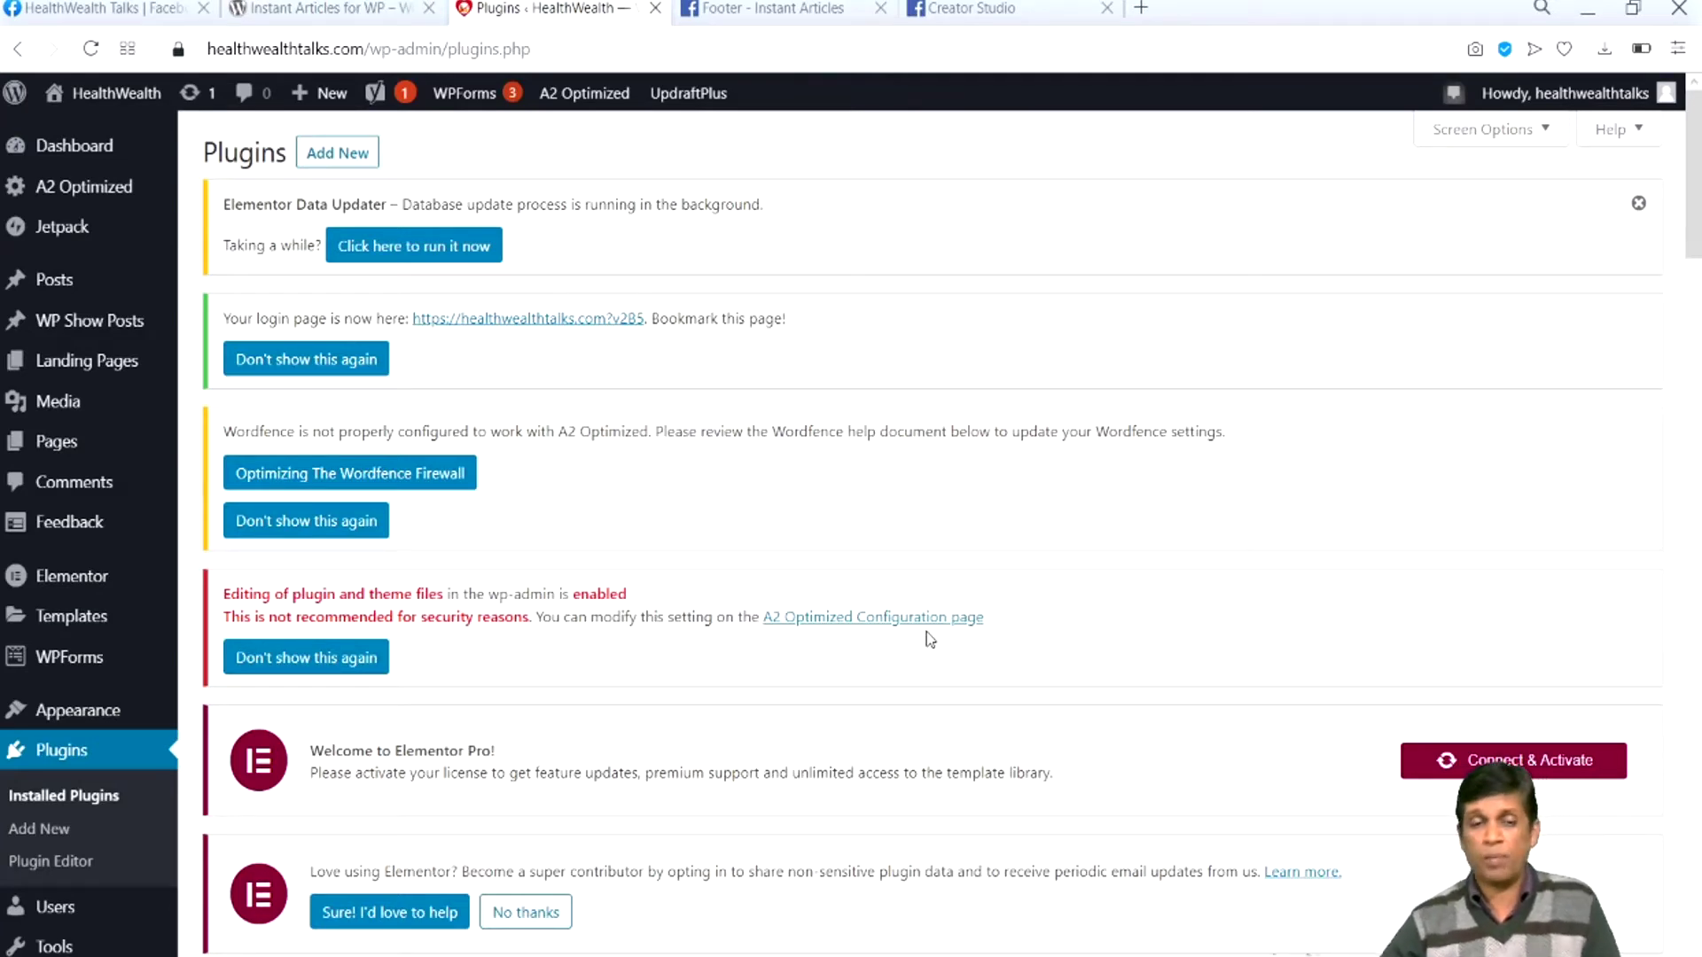
{"action": "scroll", "coordinate": [896, 619], "scroll_direction": "down", "scroll_amount": 4}
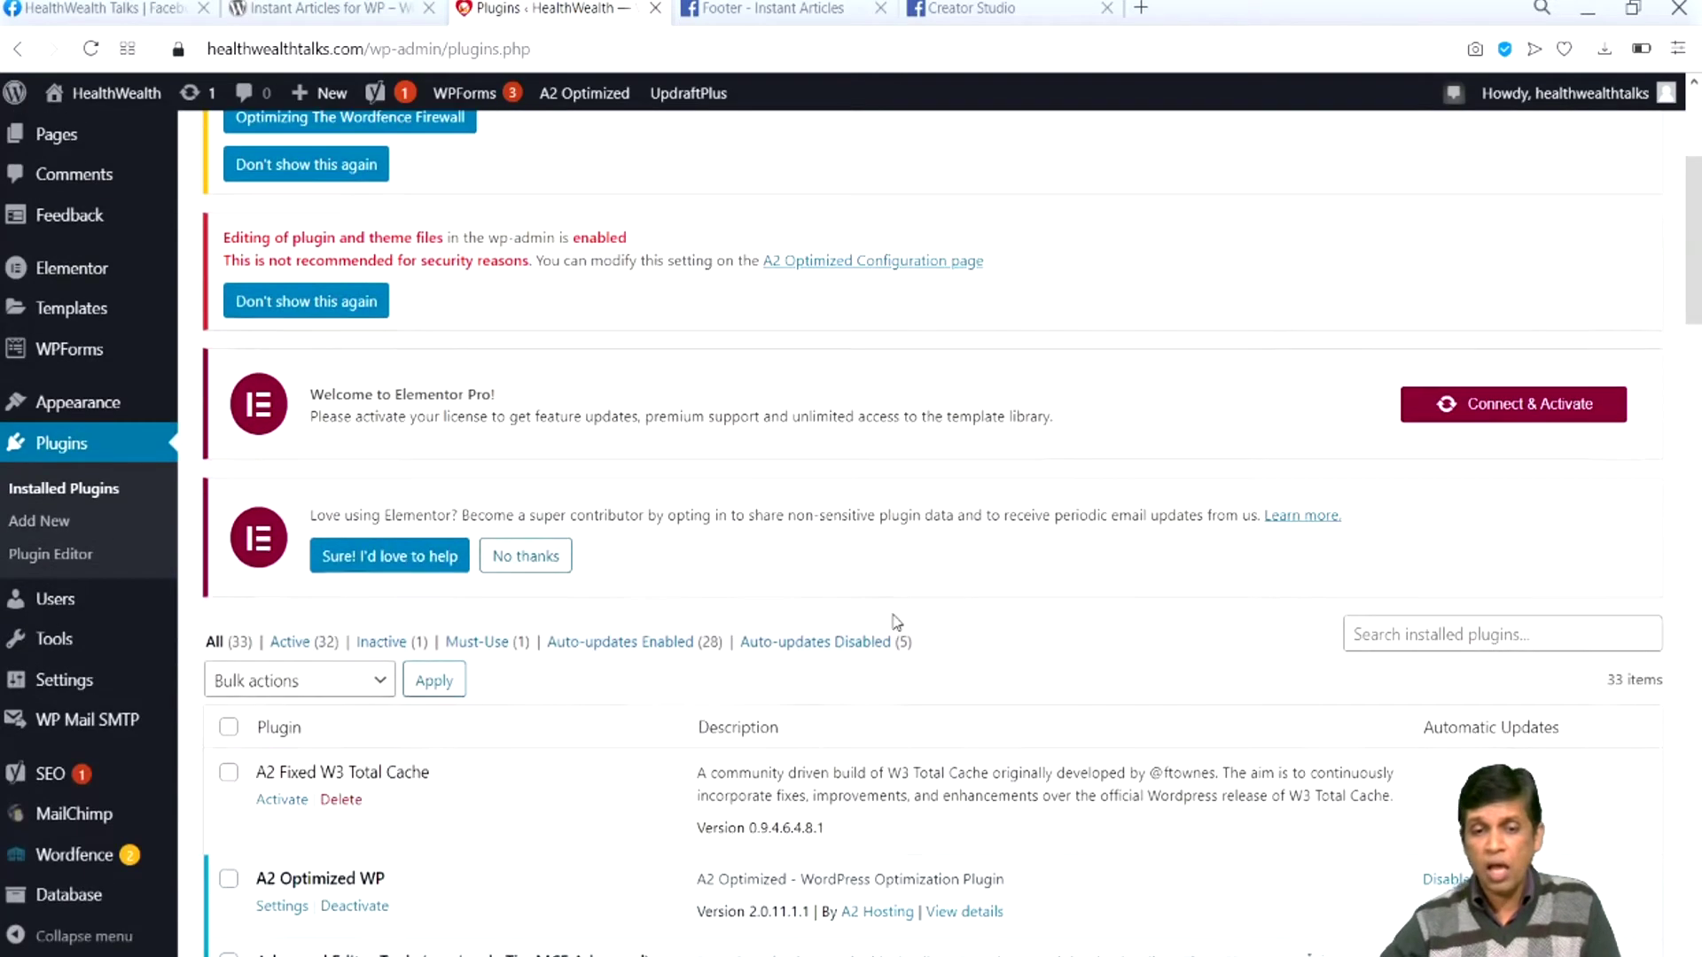
{"action": "left_click", "coordinate": [49, 525]}
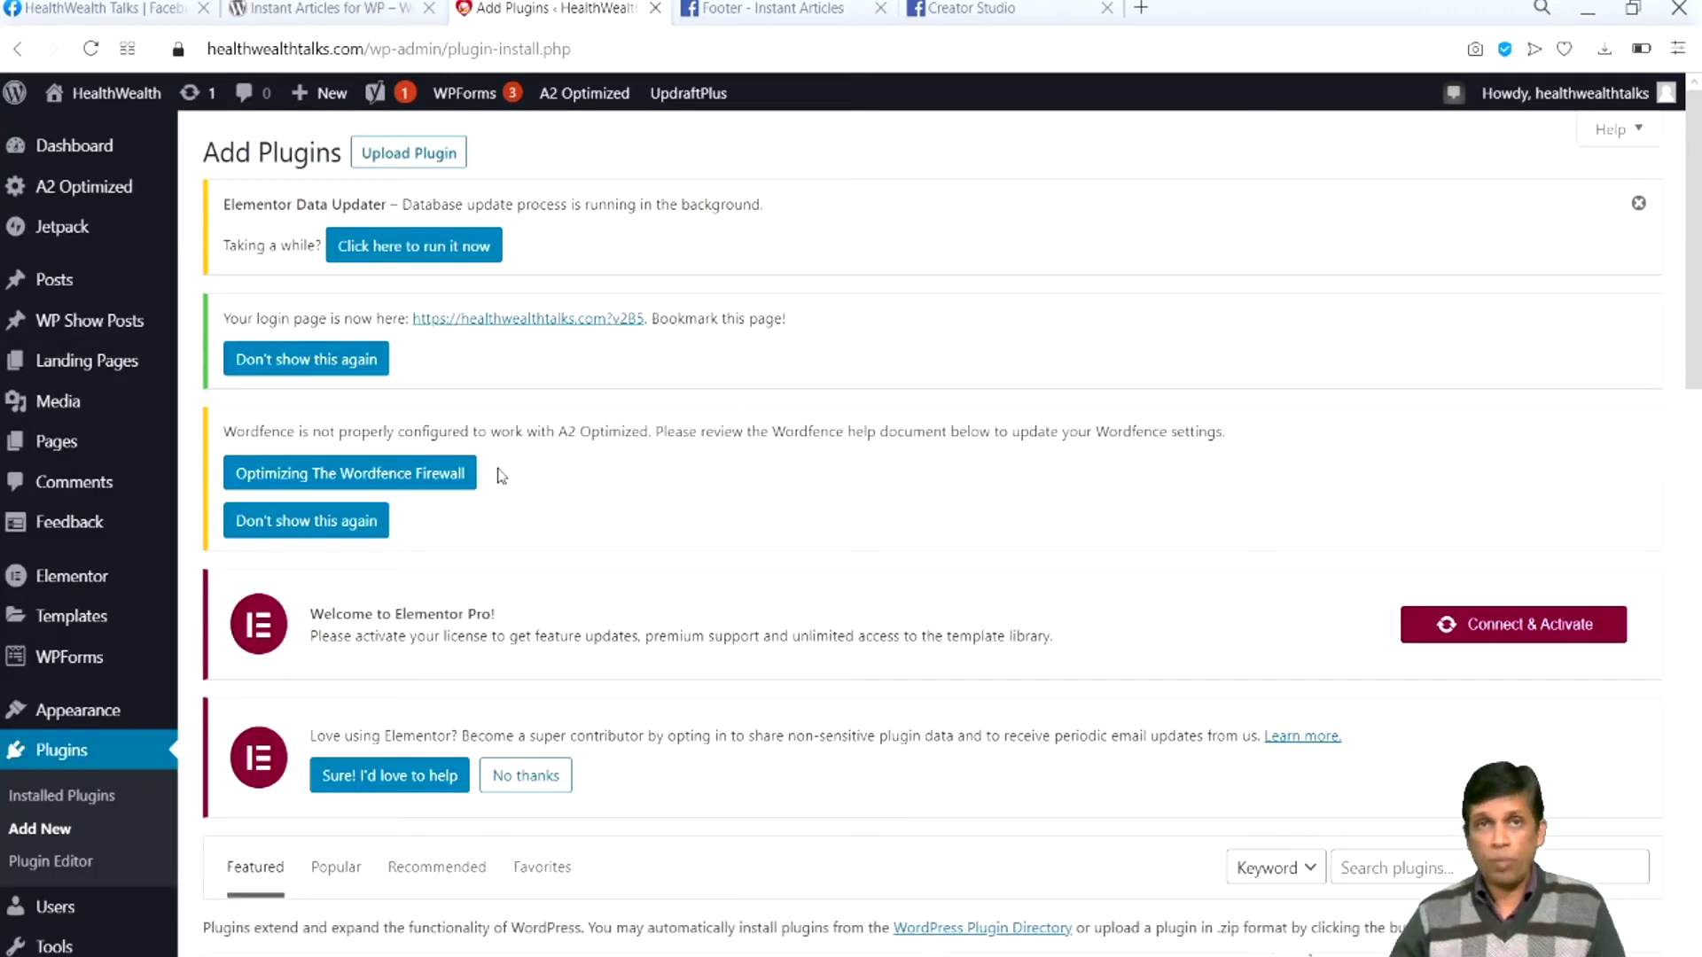
{"action": "scroll", "coordinate": [709, 620], "scroll_direction": "down", "scroll_amount": 3}
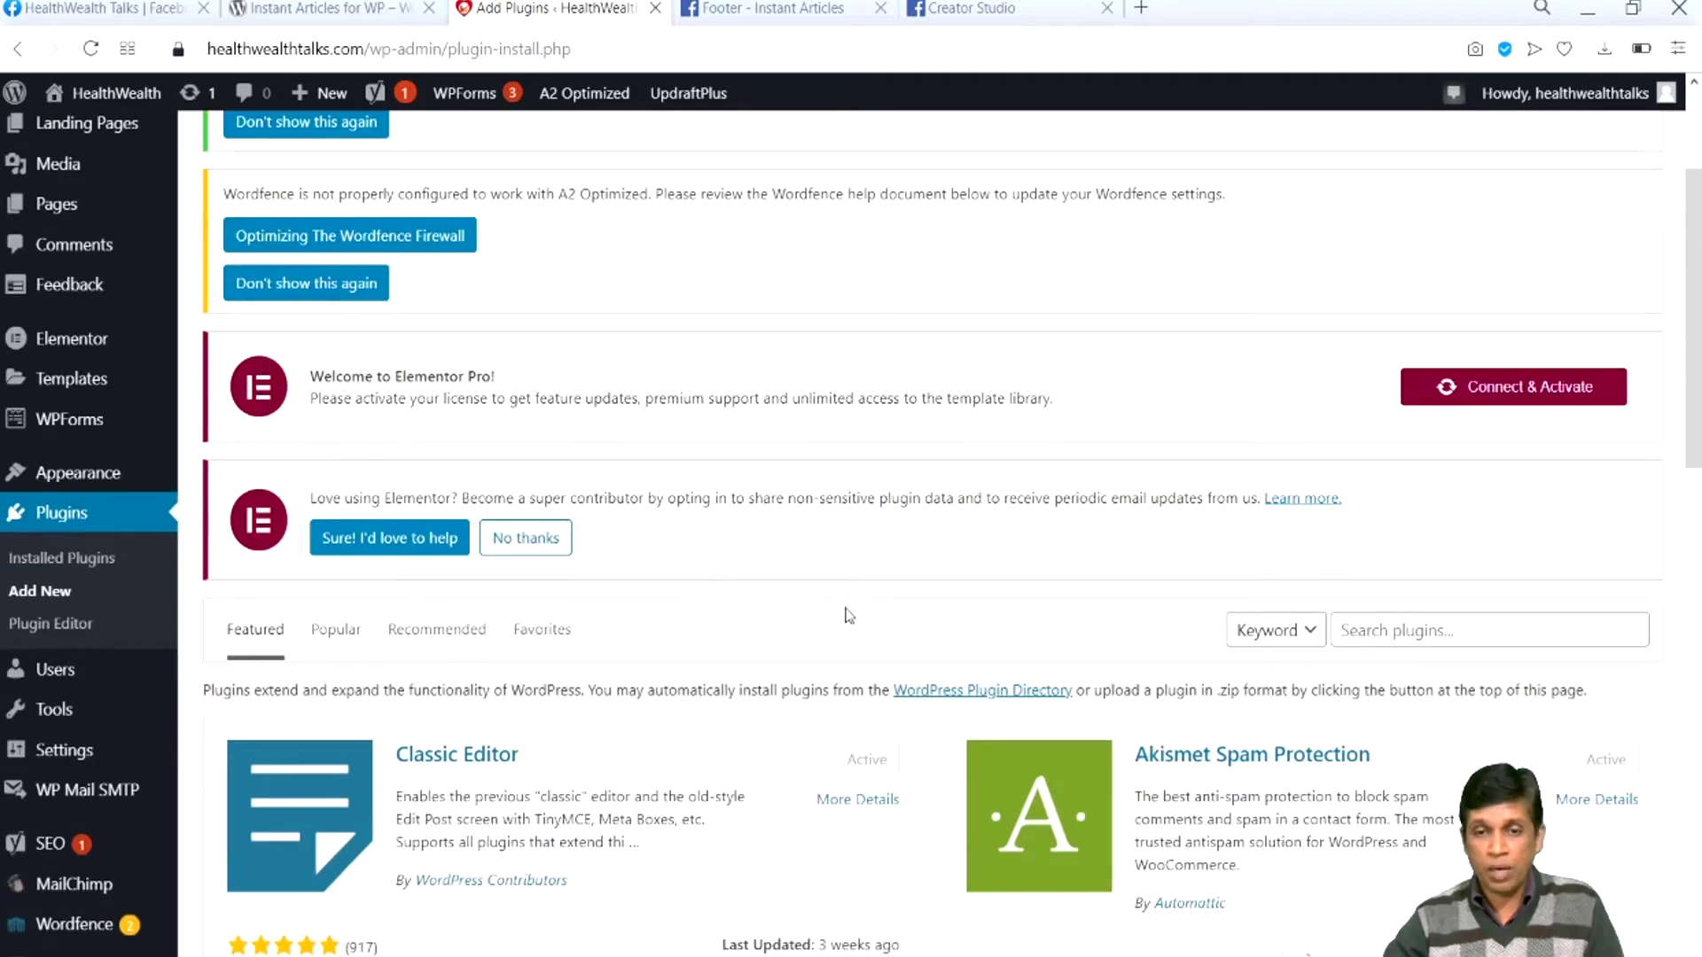
{"action": "left_click", "coordinate": [1401, 634]}
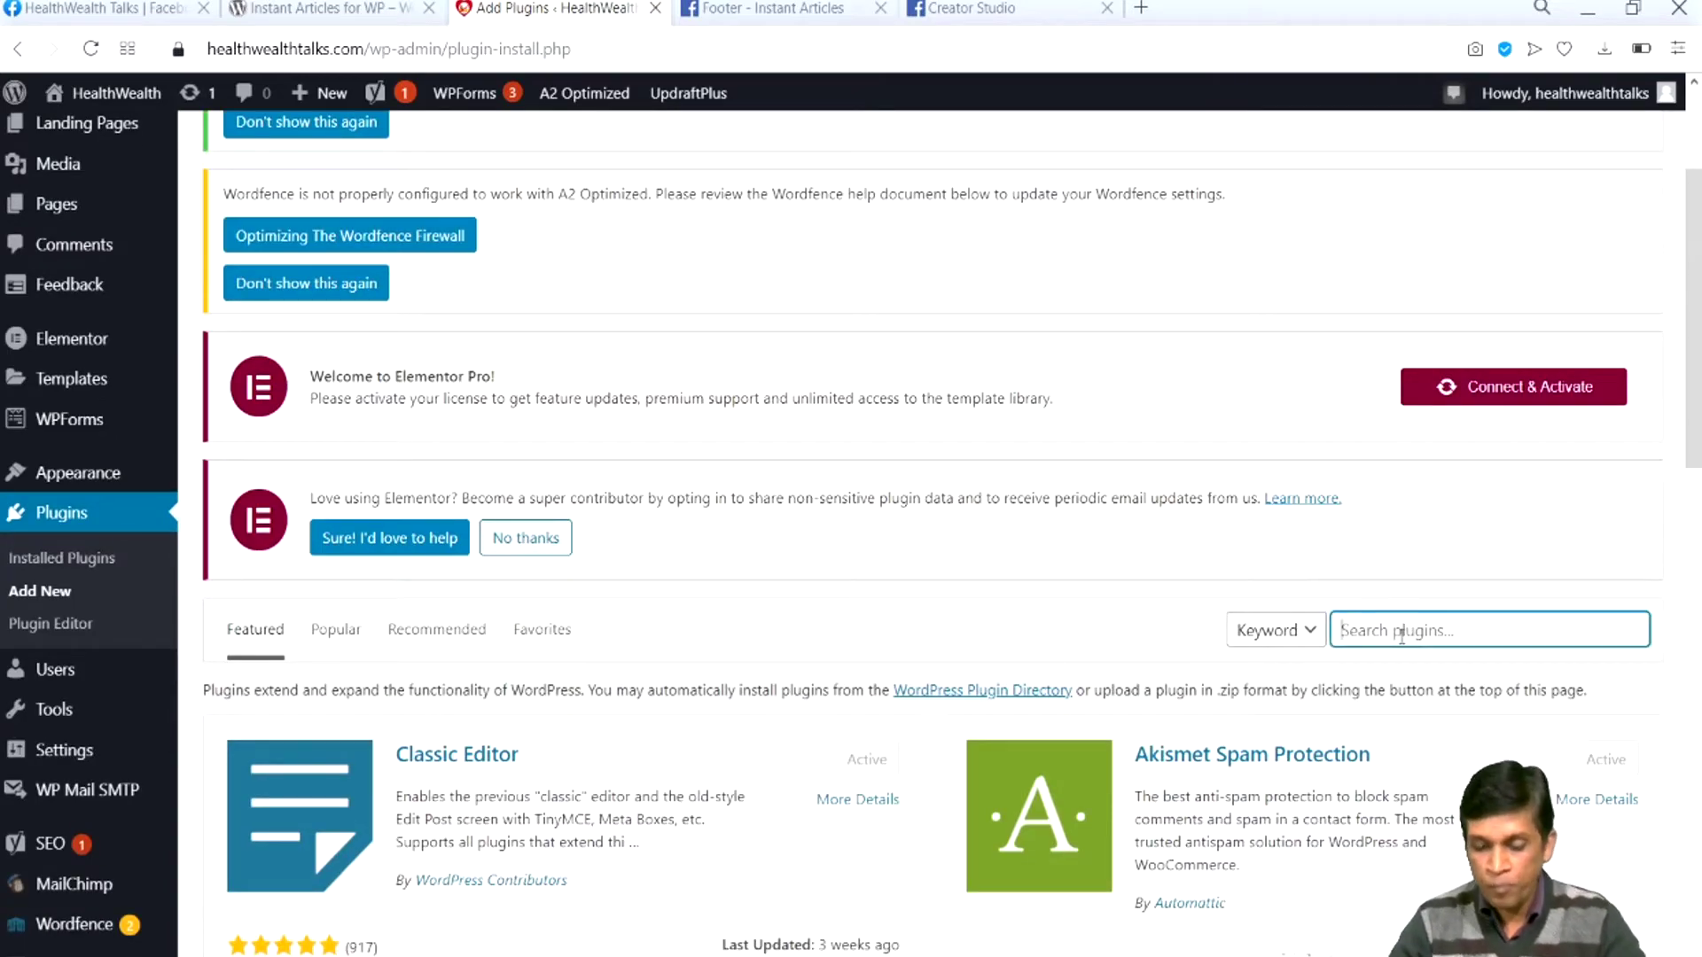
{"action": "key", "text": "ctrl+v"}
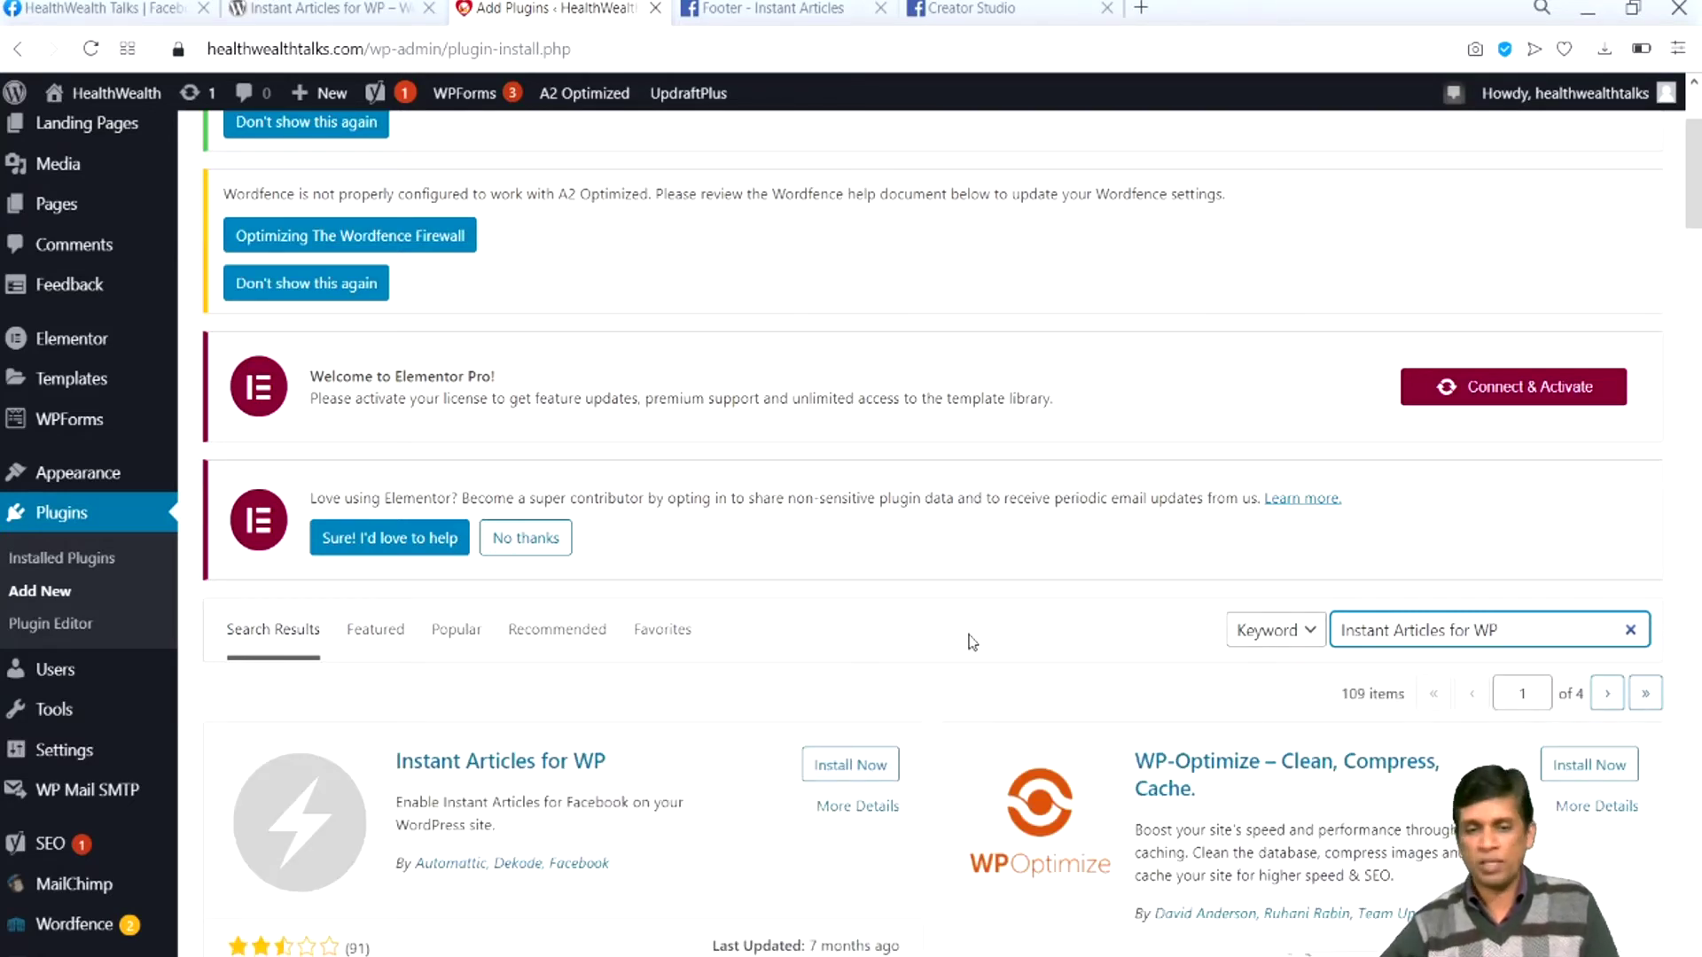
Install and activate the Instant Articles for WP plugin by Automattic, Dekode and Facebook
{"action": "scroll", "coordinate": [585, 779], "scroll_direction": "down", "scroll_amount": 1}
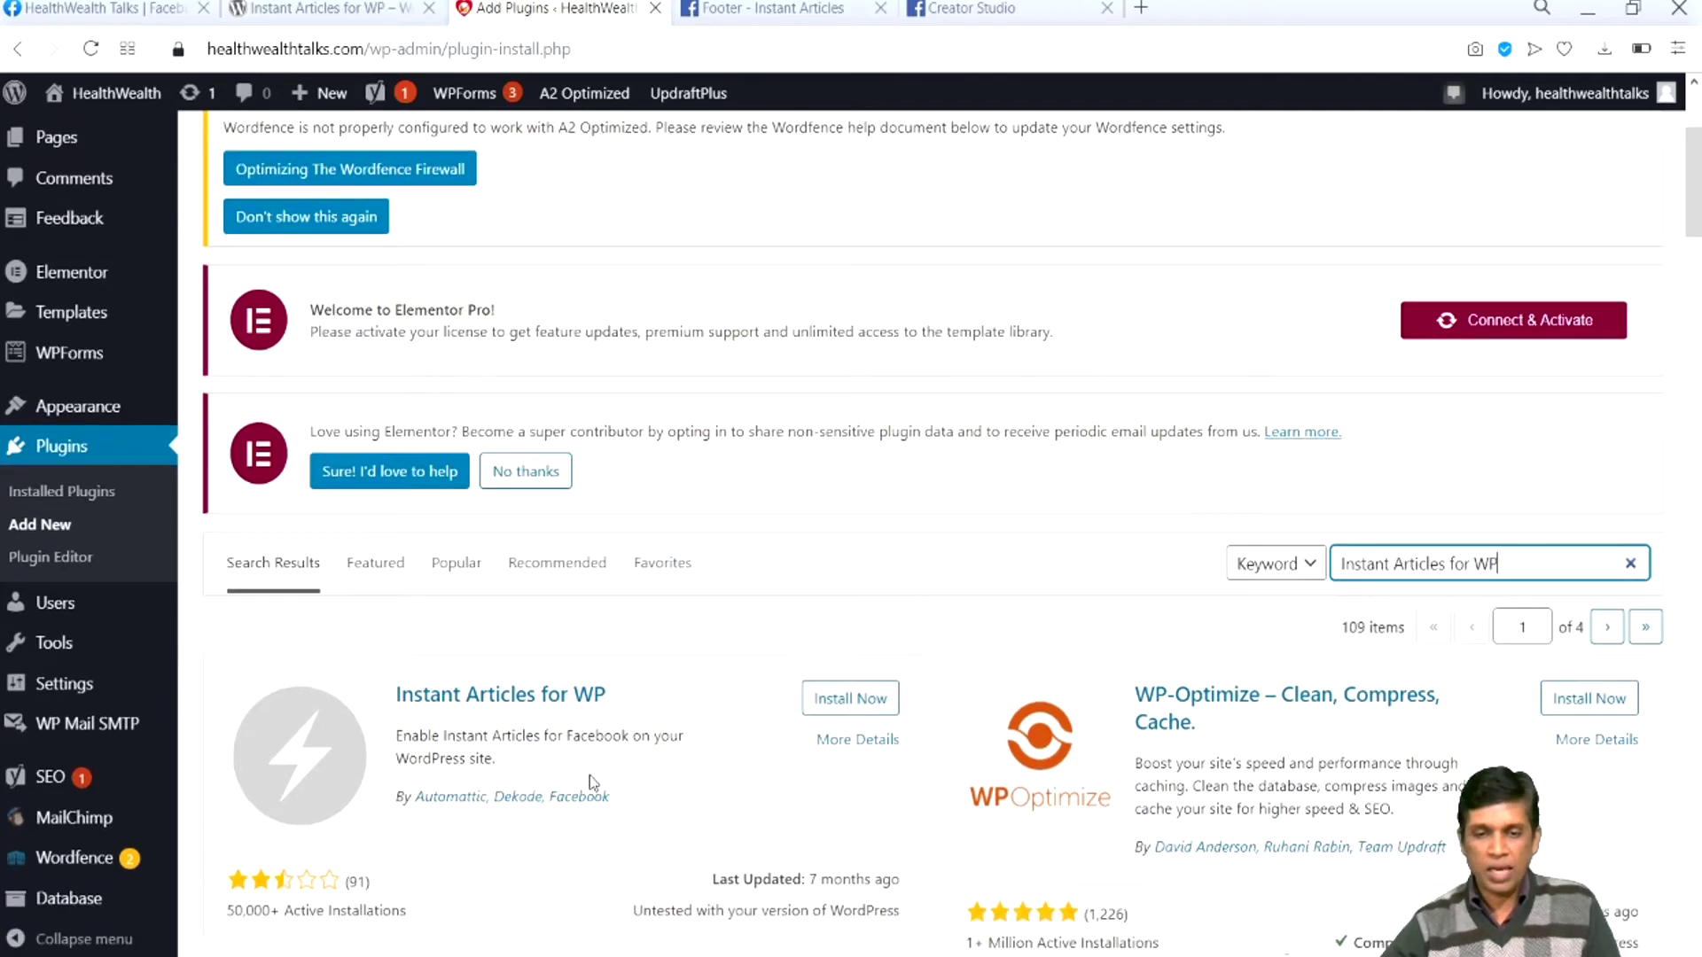
{"action": "scroll", "coordinate": [532, 701], "scroll_direction": "down", "scroll_amount": 2}
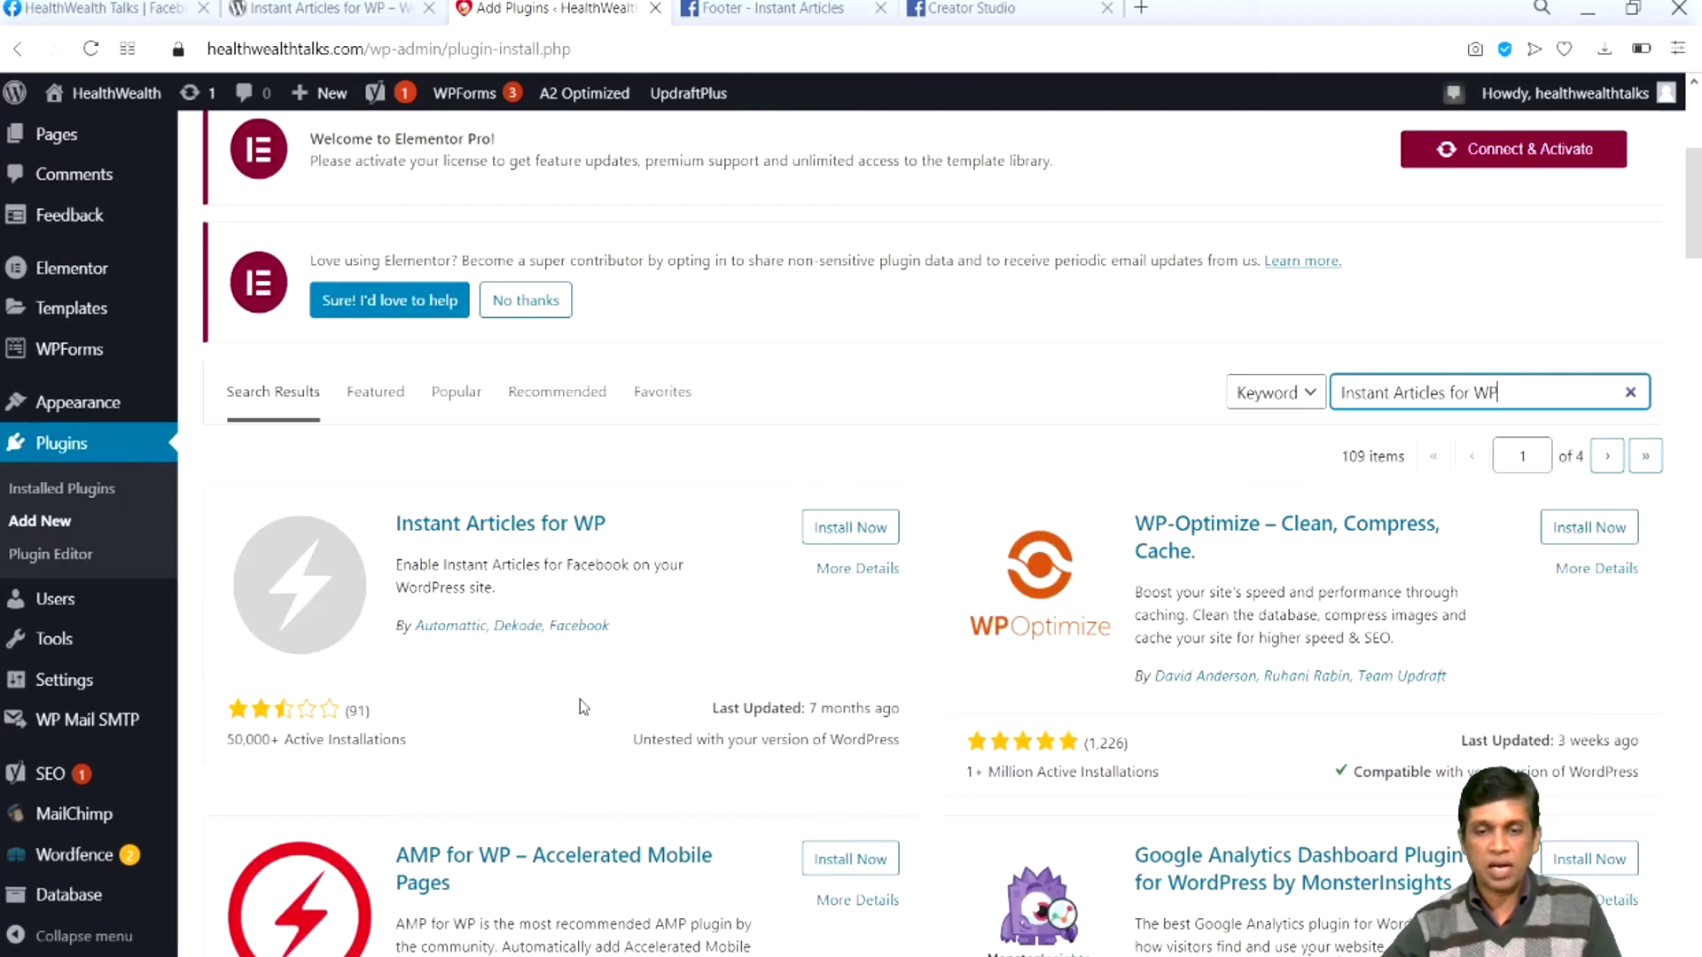
{"action": "left_click", "coordinate": [860, 530]}
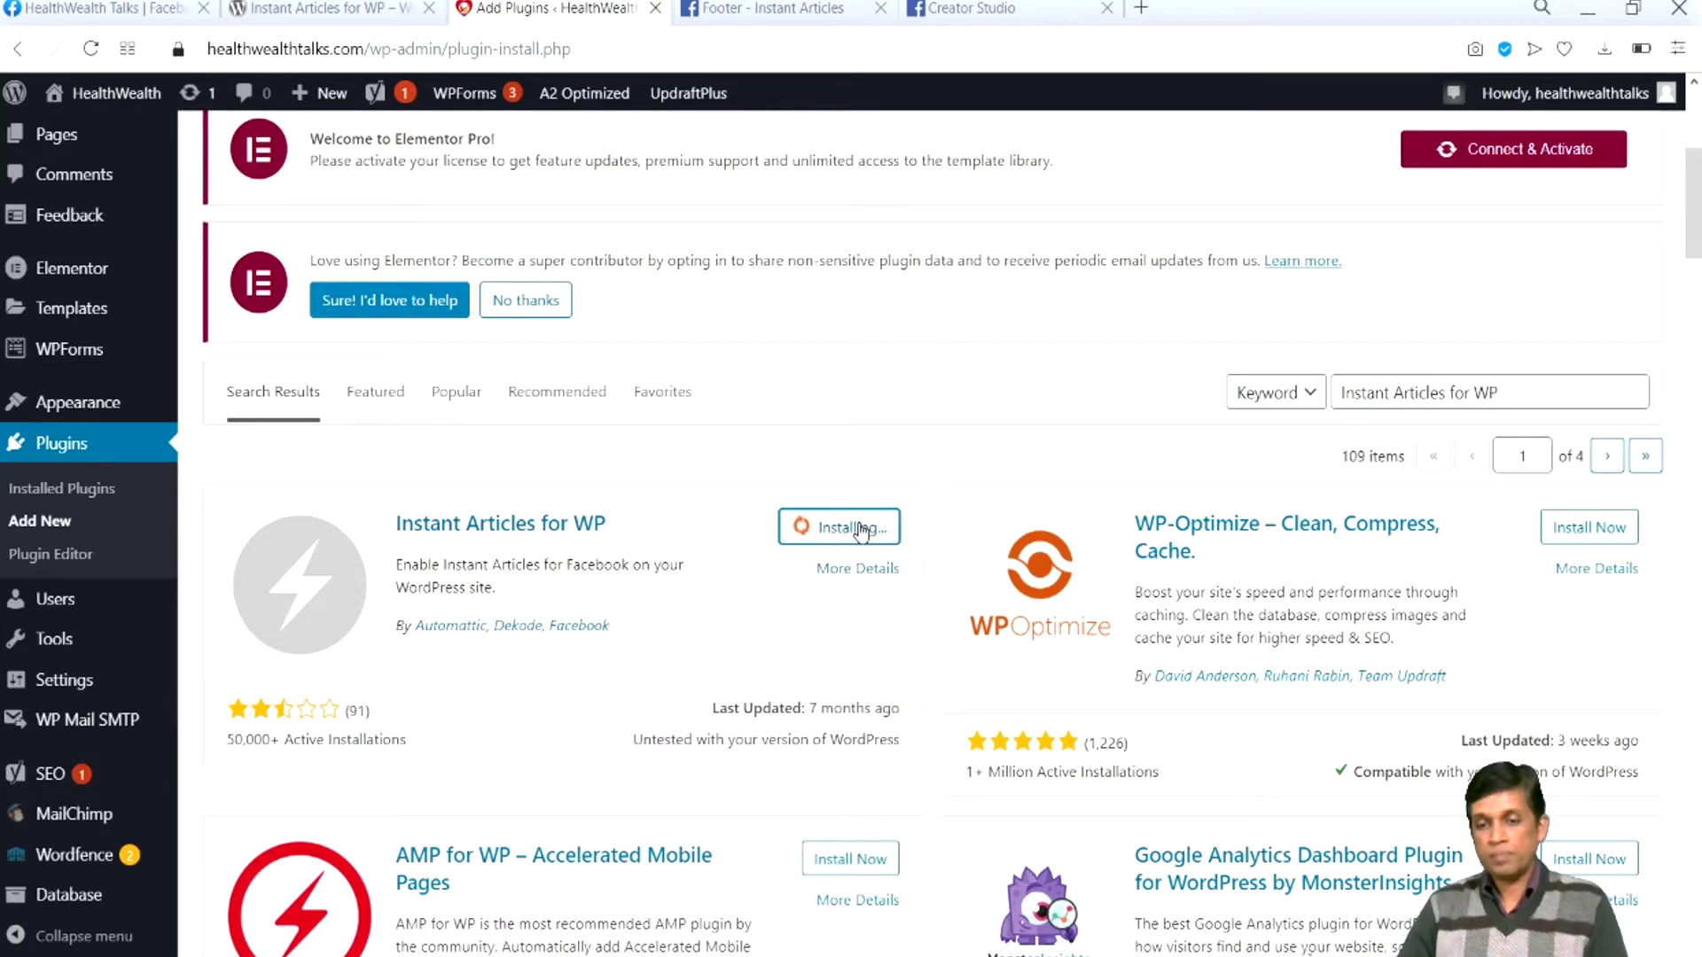
{"action": "left_click", "coordinate": [877, 532]}
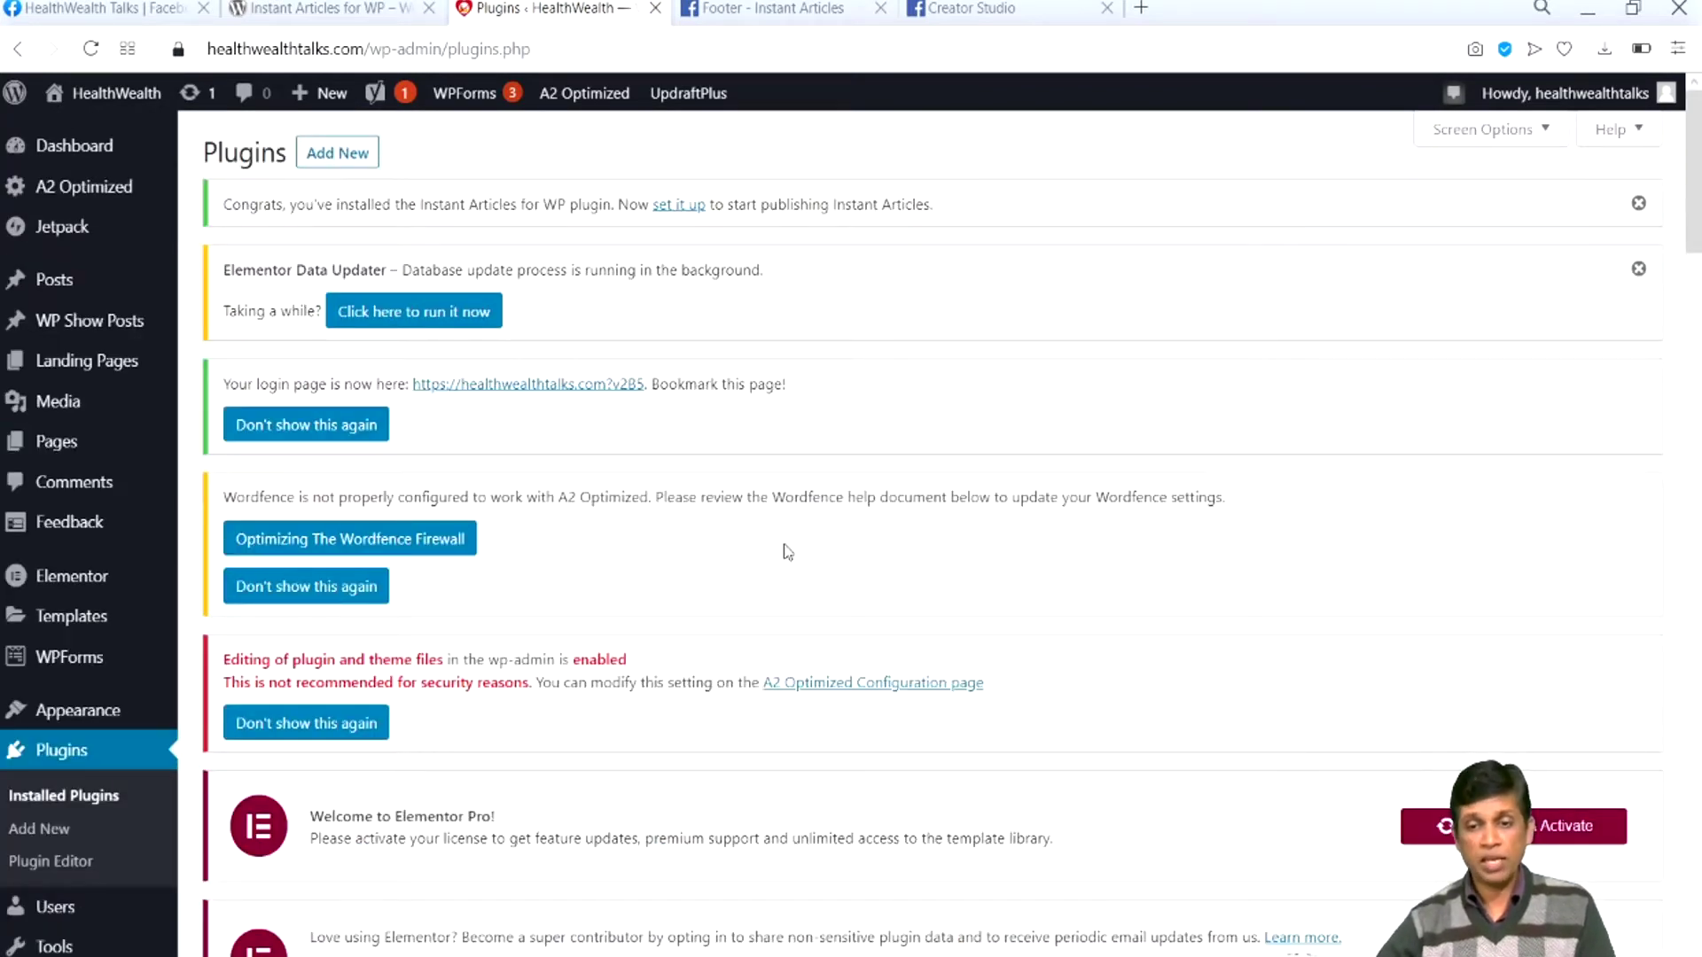
Open the Instant Articles plugin's settings and find the Facebook Page ID field
{"action": "scroll", "coordinate": [787, 551], "scroll_direction": "down", "scroll_amount": 4}
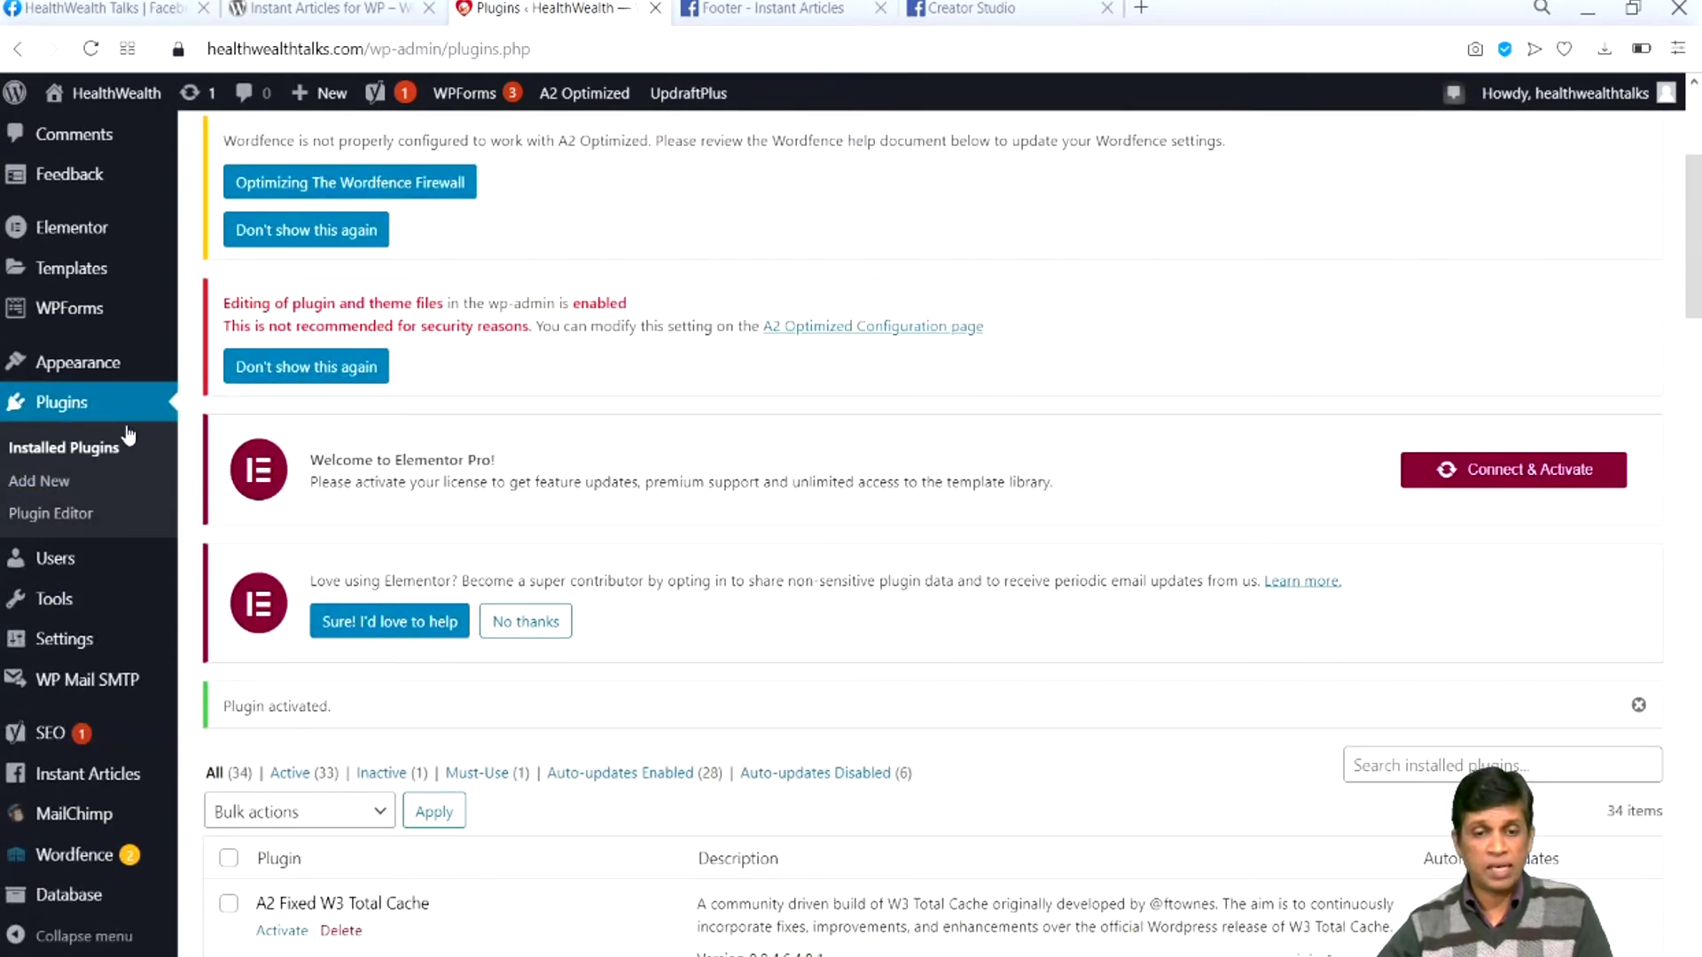
{"action": "scroll", "coordinate": [85, 846], "scroll_direction": "down", "scroll_amount": 4}
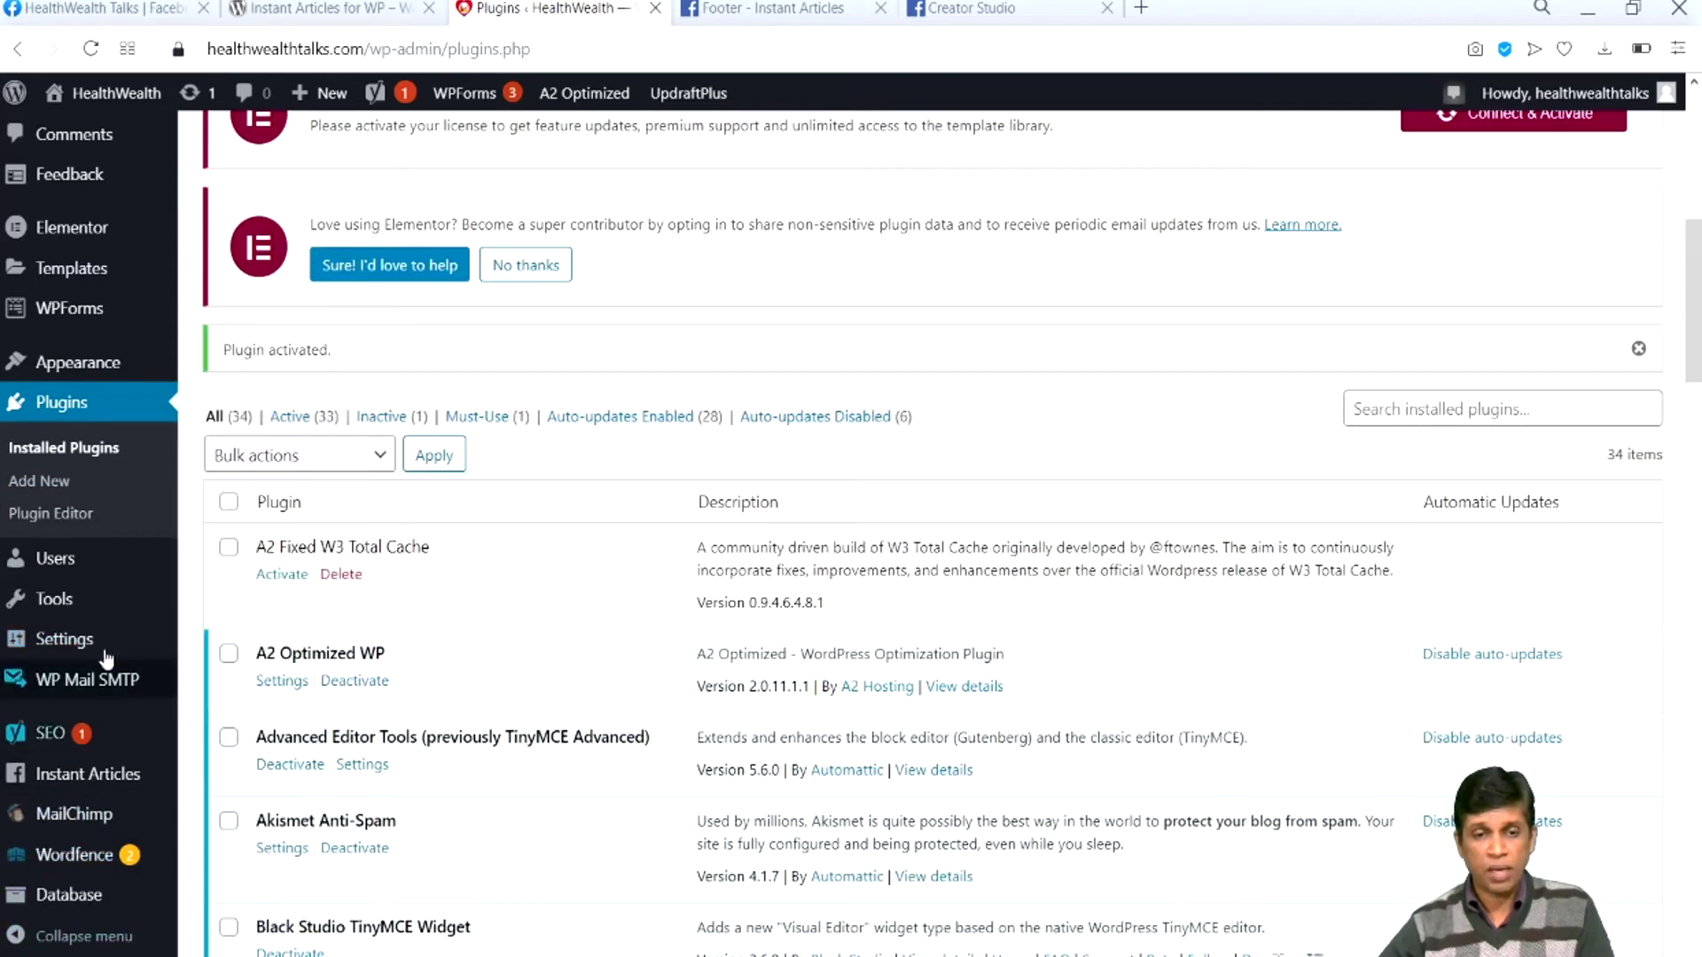
{"action": "left_click", "coordinate": [102, 780]}
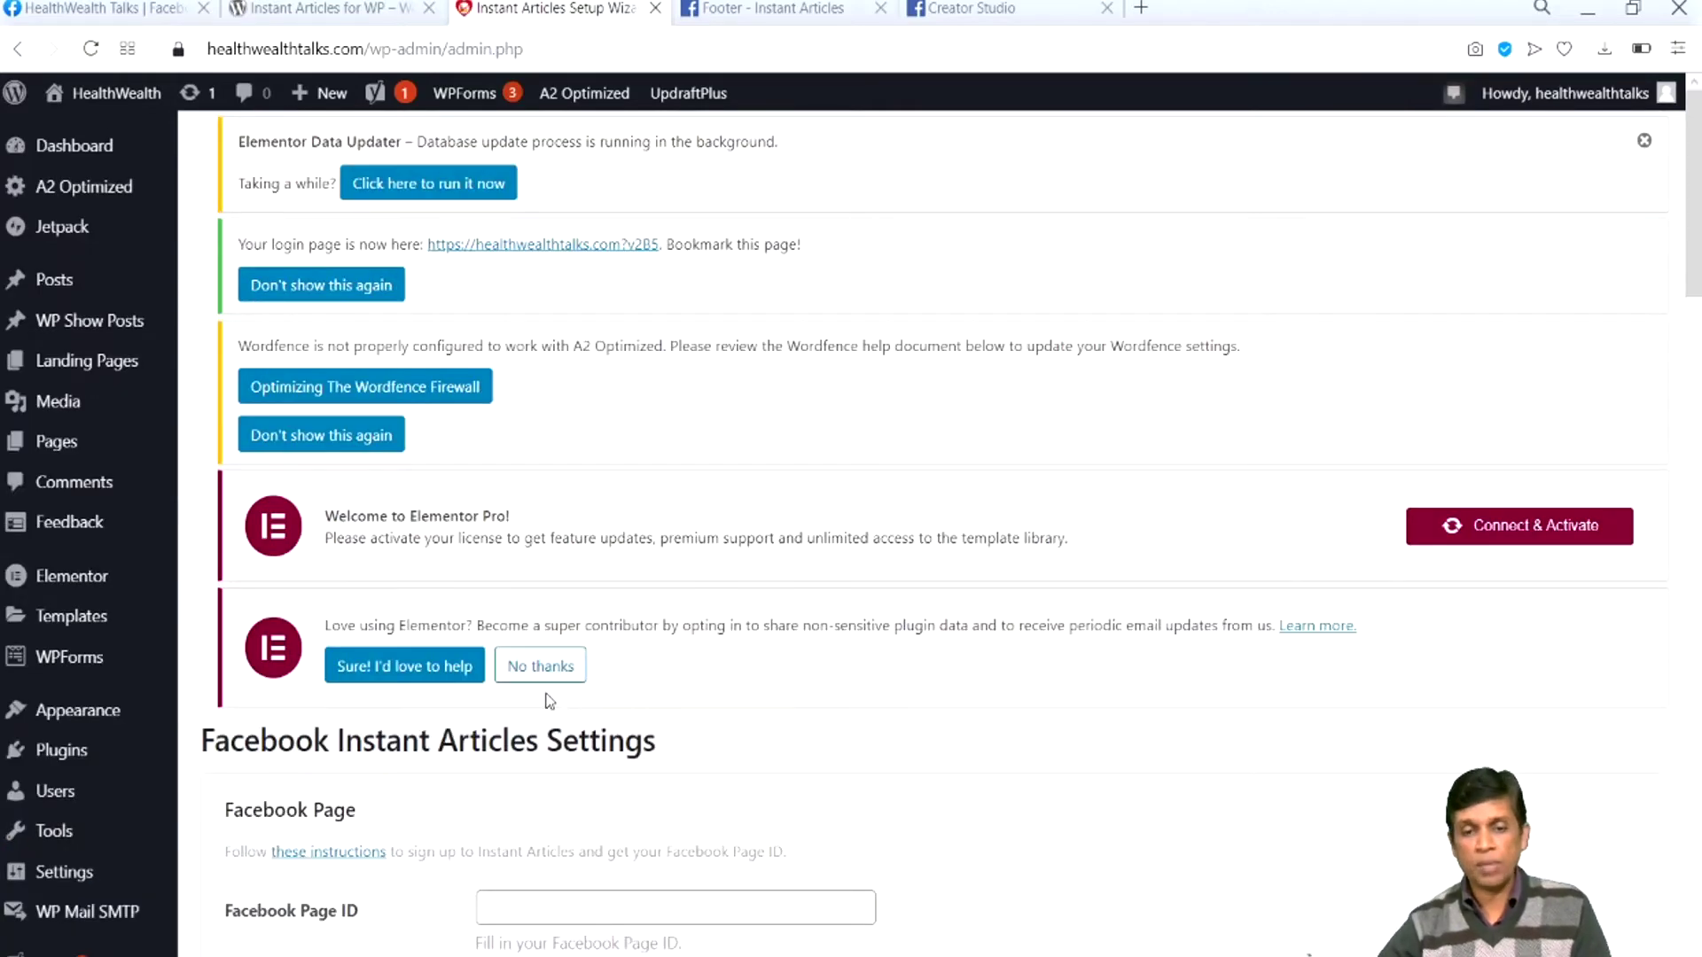
{"action": "scroll", "coordinate": [545, 695], "scroll_direction": "down", "scroll_amount": 3}
{"action": "left_click", "coordinate": [549, 674]}
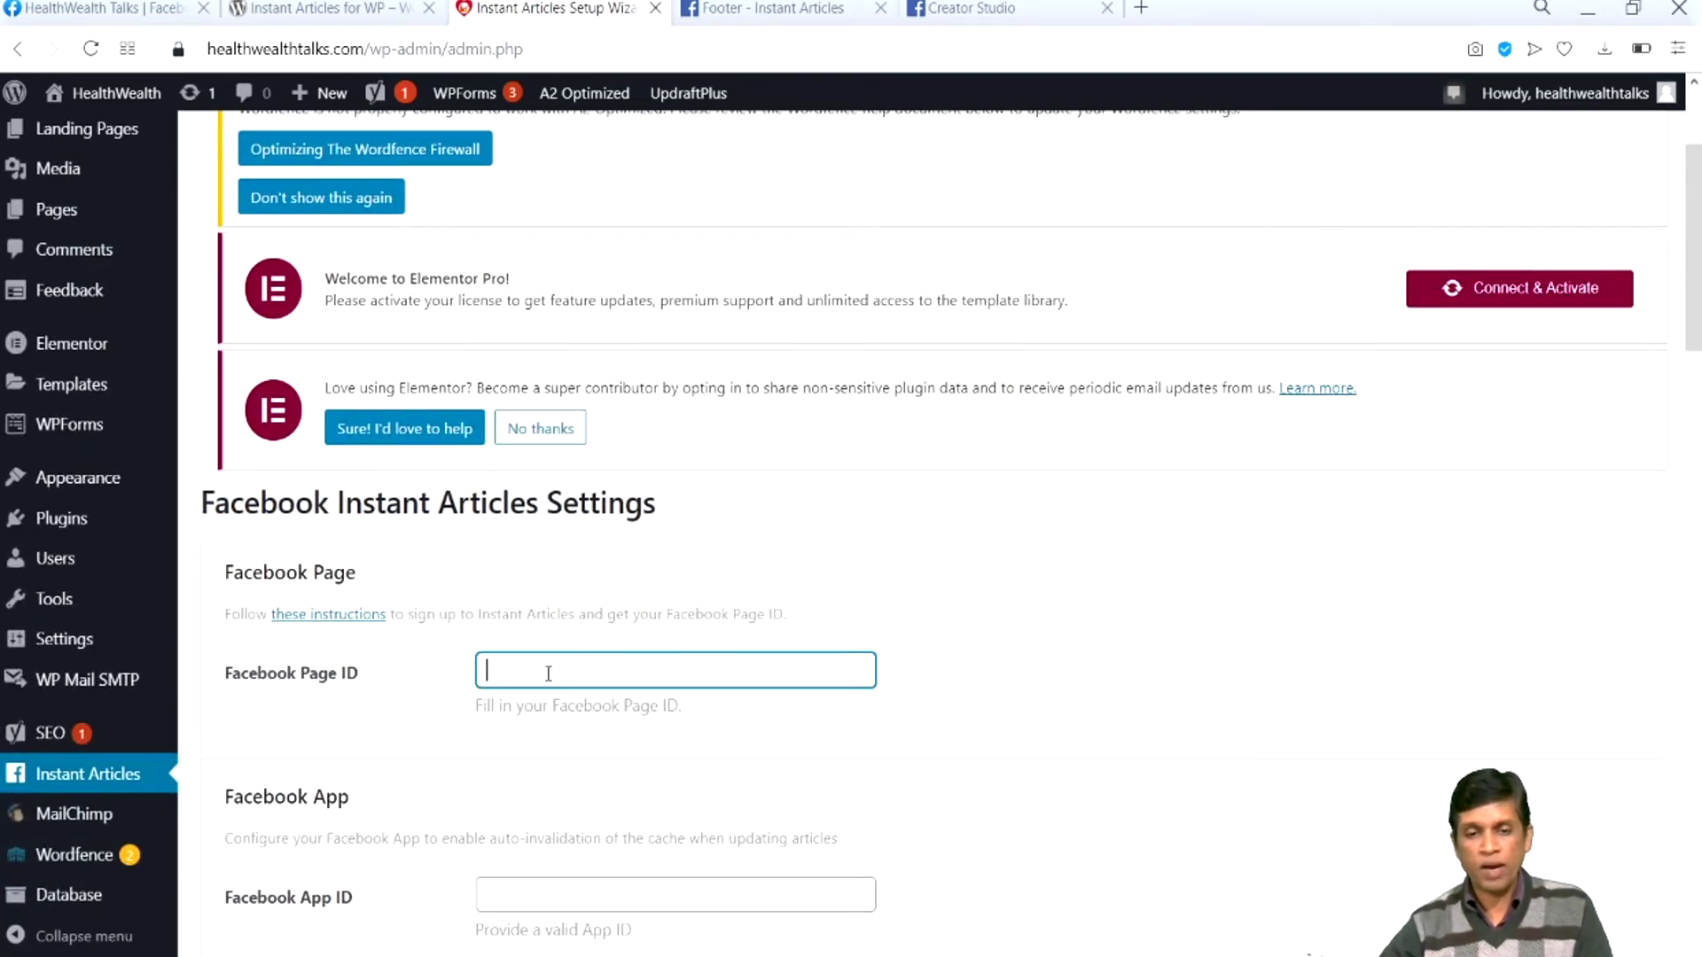
{"action": "left_click", "coordinate": [390, 687]}
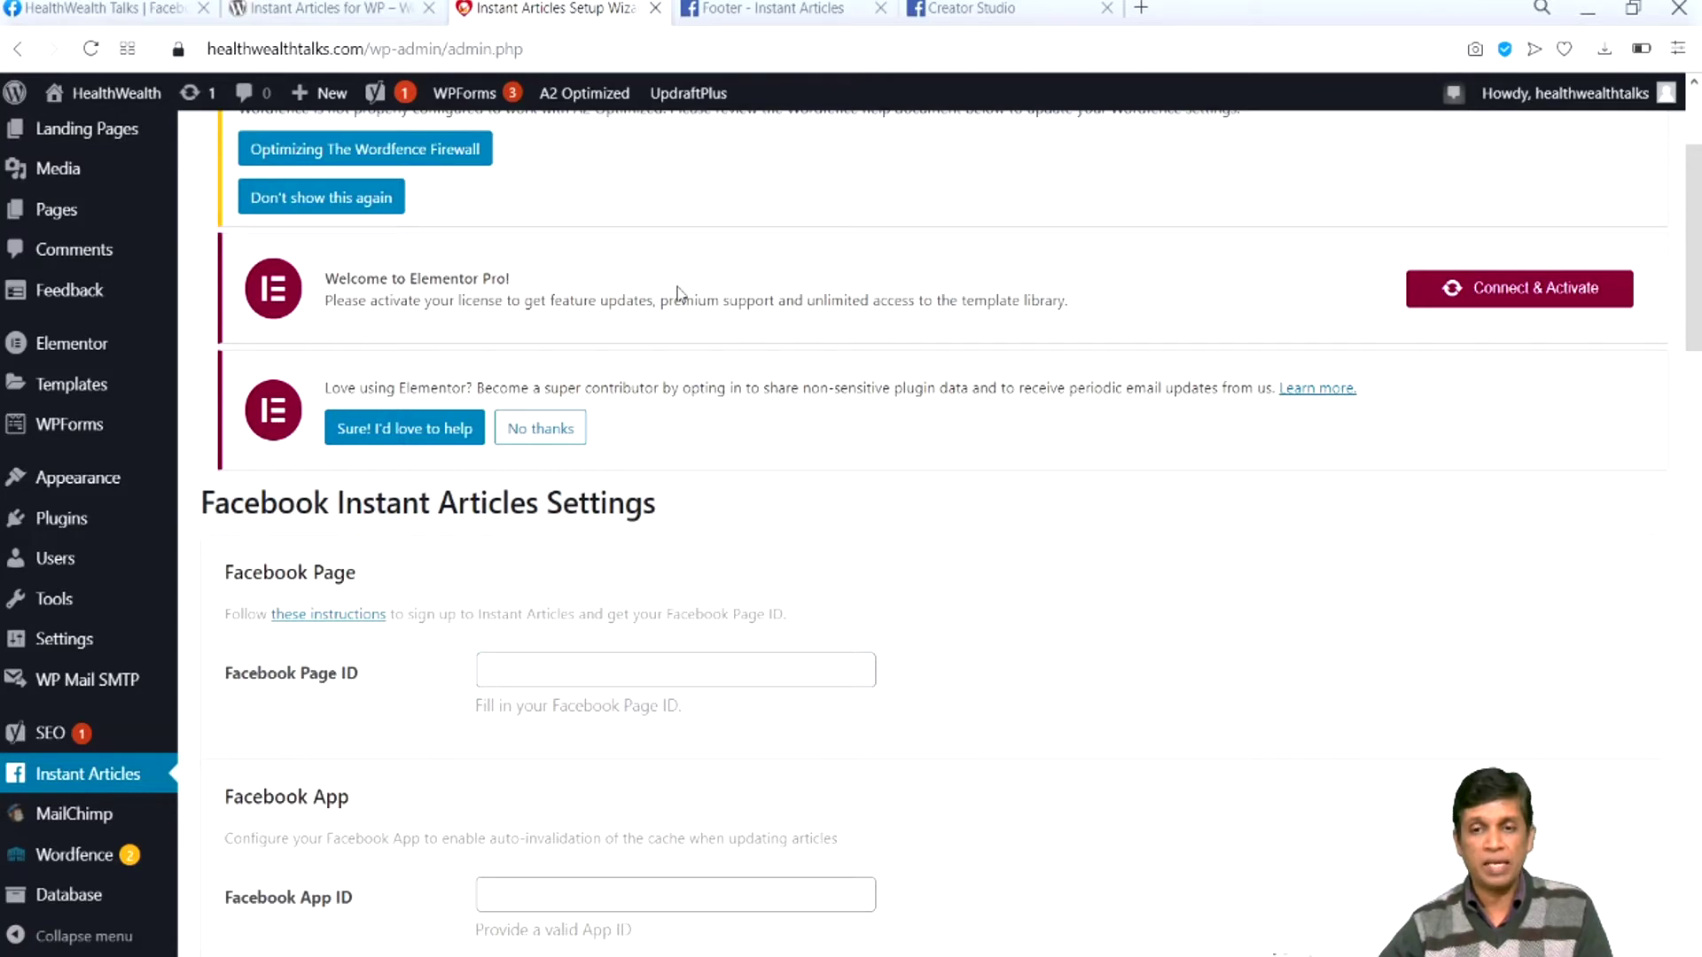
Switch back to Creator Studio and copy the Page ID given for WordPress plugin users in Claim Domain
{"action": "left_click", "coordinate": [979, 11]}
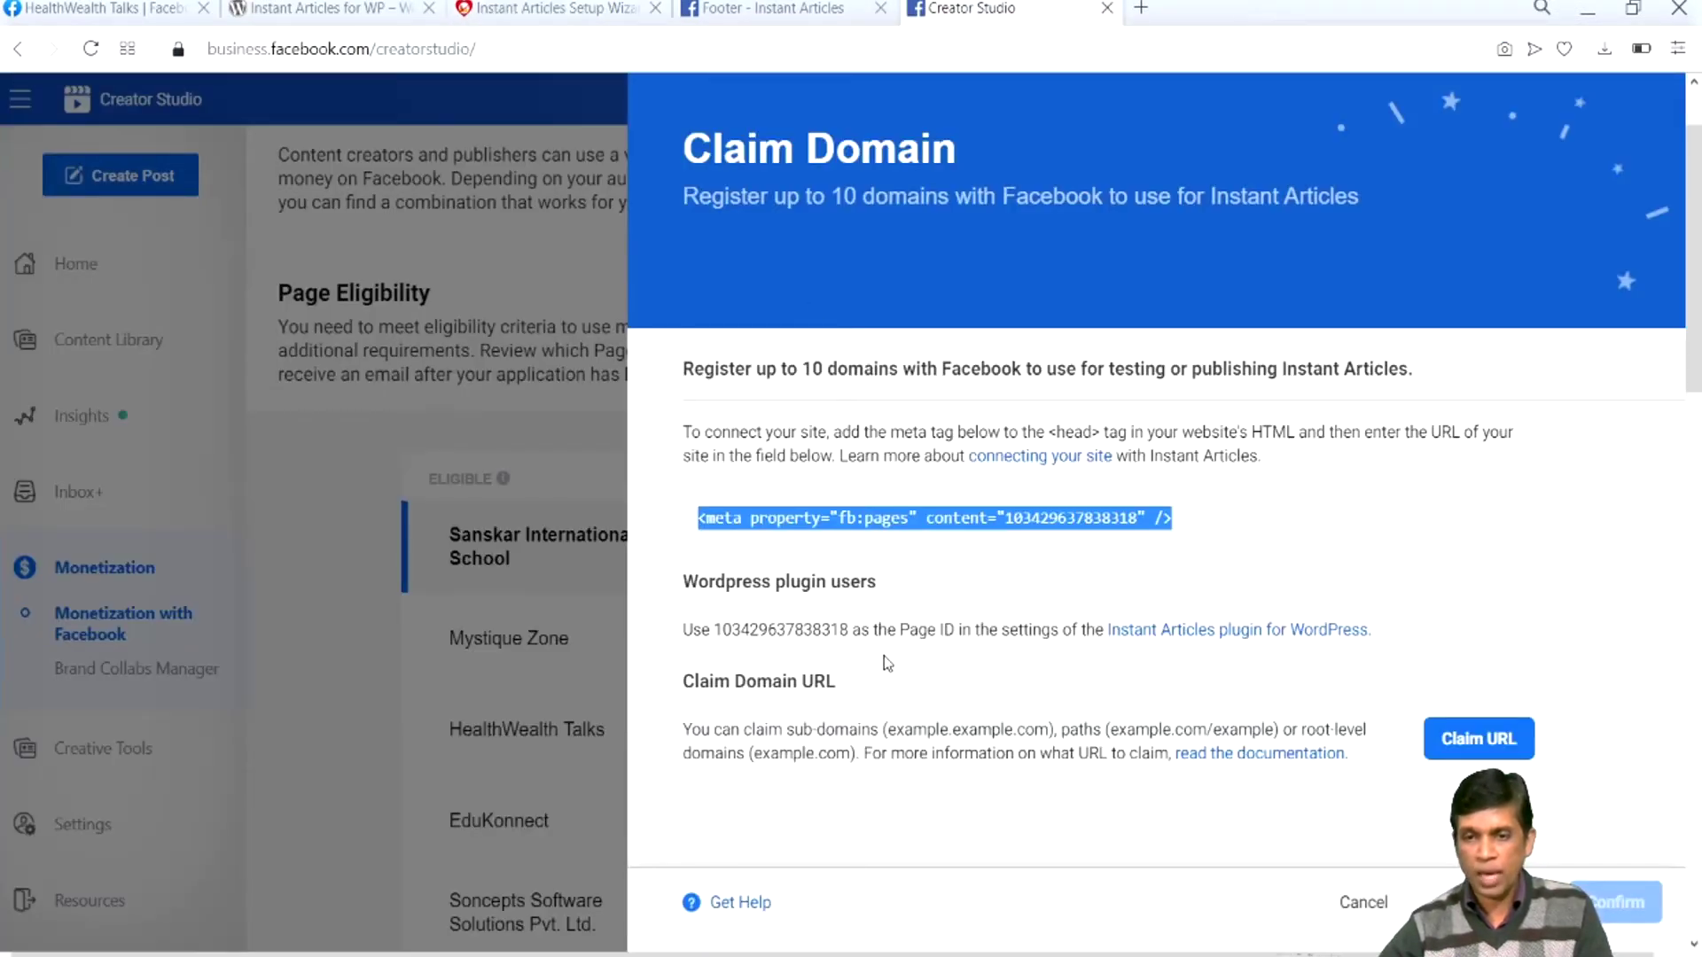
{"action": "double_click", "coordinate": [777, 630]}
{"action": "key", "text": "ctrl+c"}
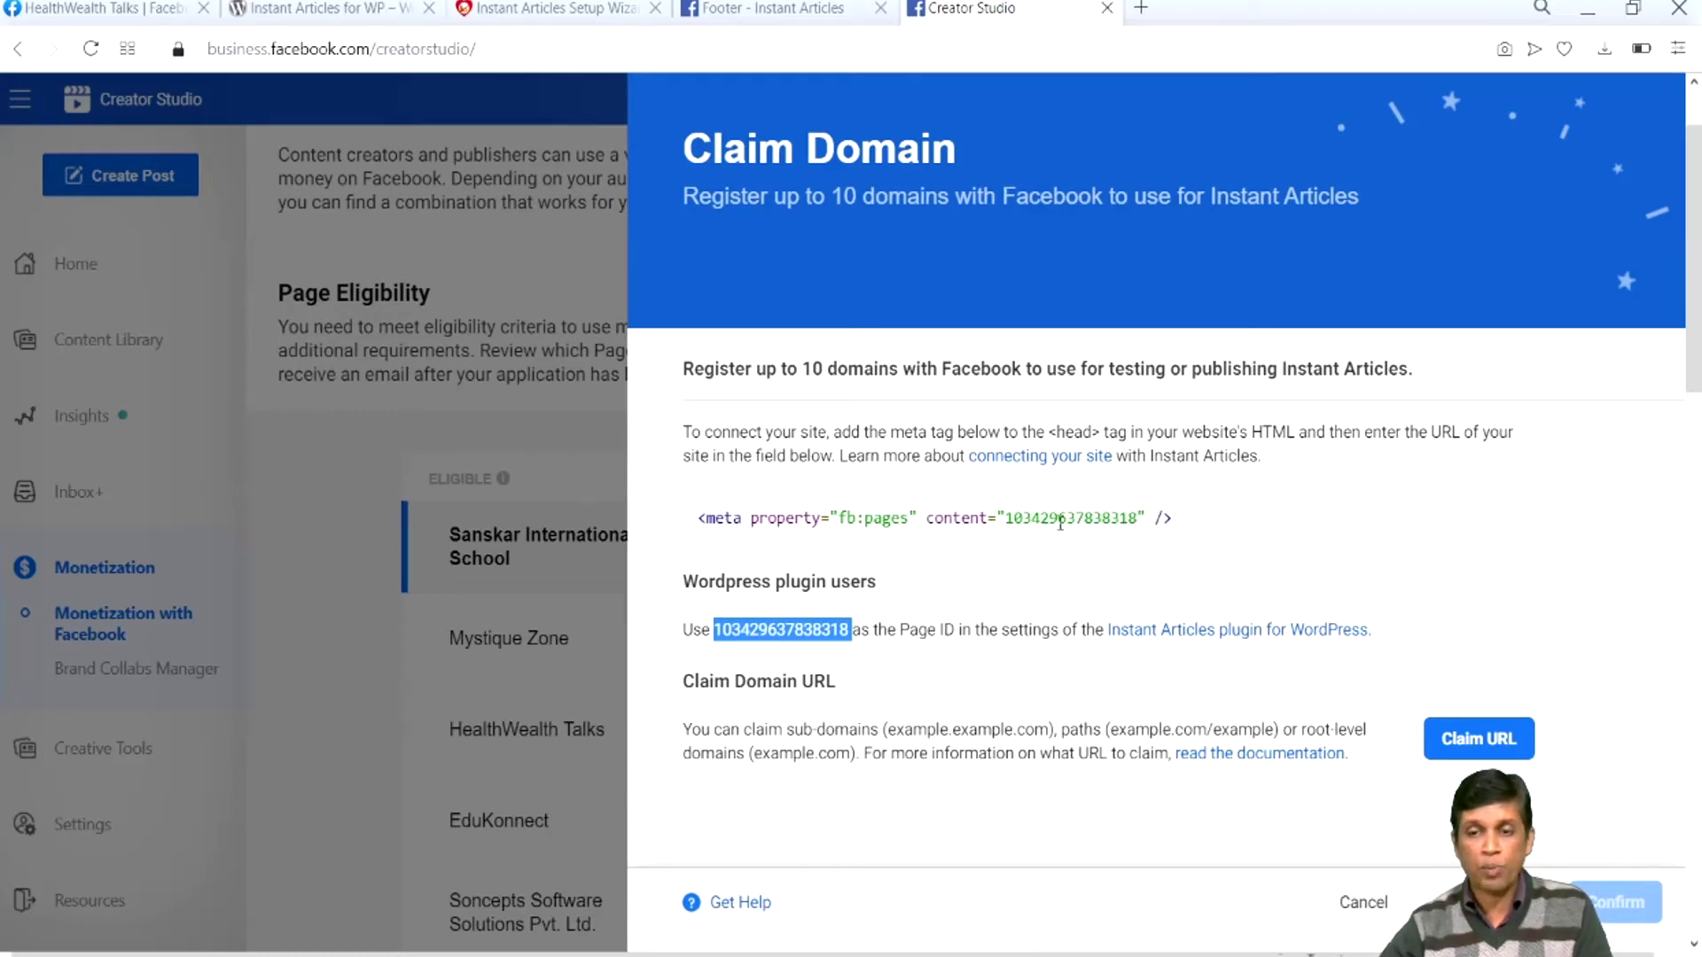
Switch to the Instant Articles plugin settings in WordPress and fill in Facebook Page ID with the copied ID
{"action": "left_click", "coordinate": [547, 4]}
{"action": "left_click", "coordinate": [519, 665]}
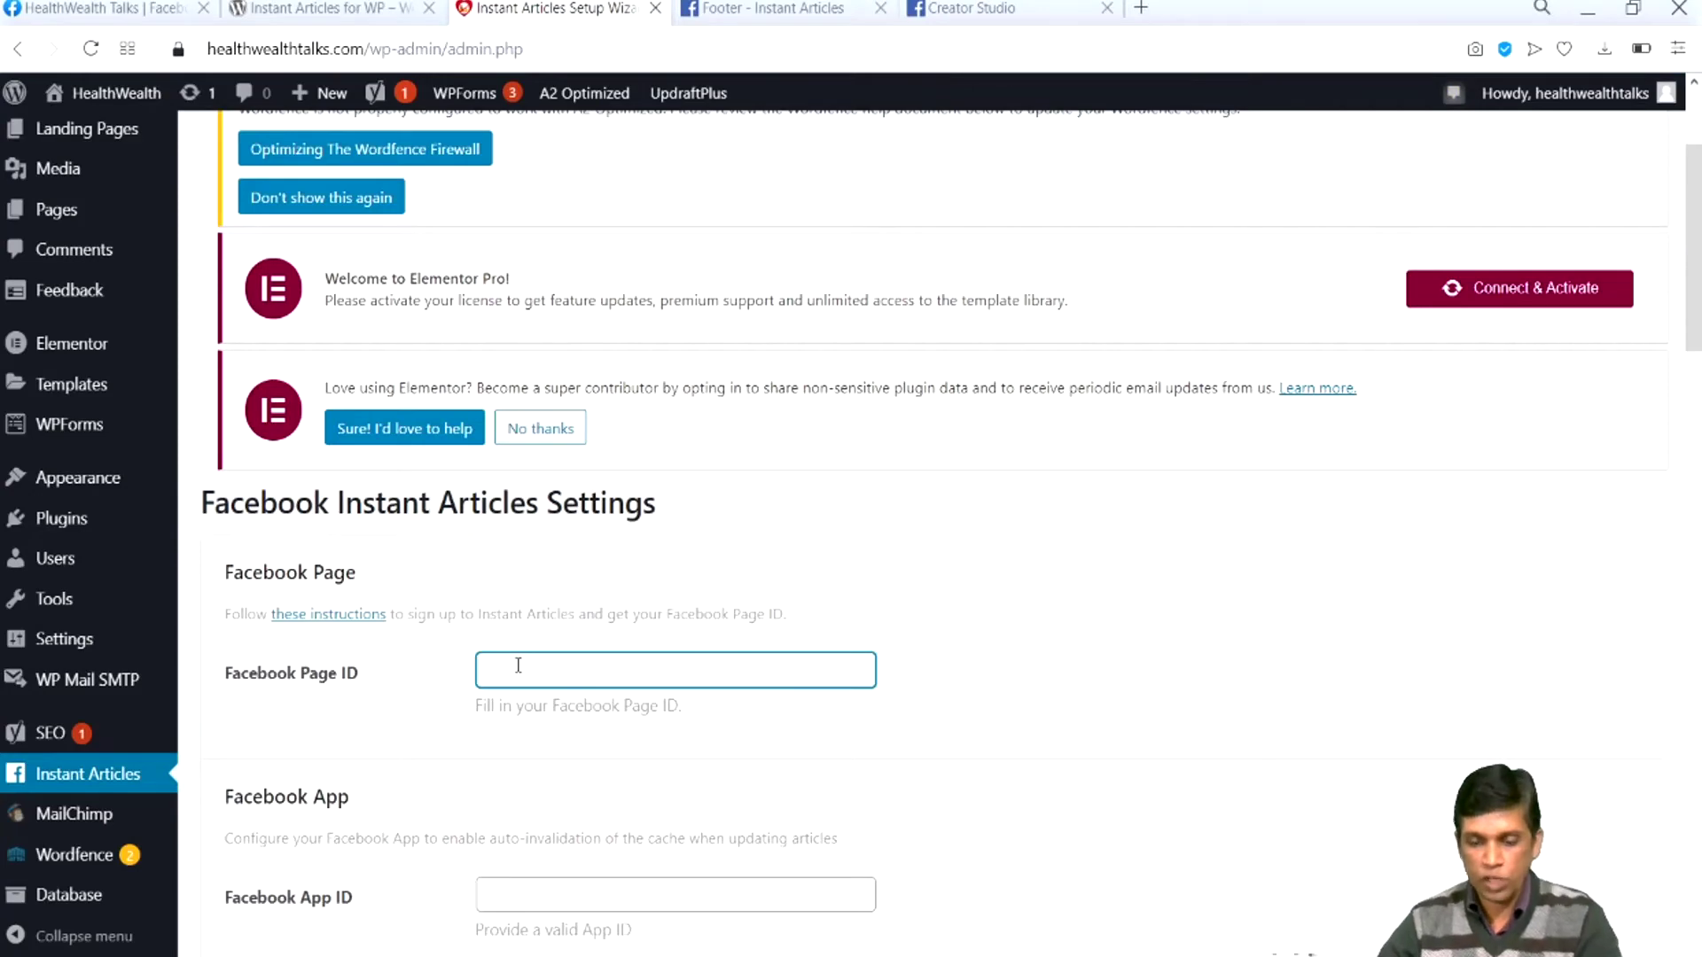
{"action": "key", "text": "ctrl+v"}
{"action": "left_click", "coordinate": [372, 718]}
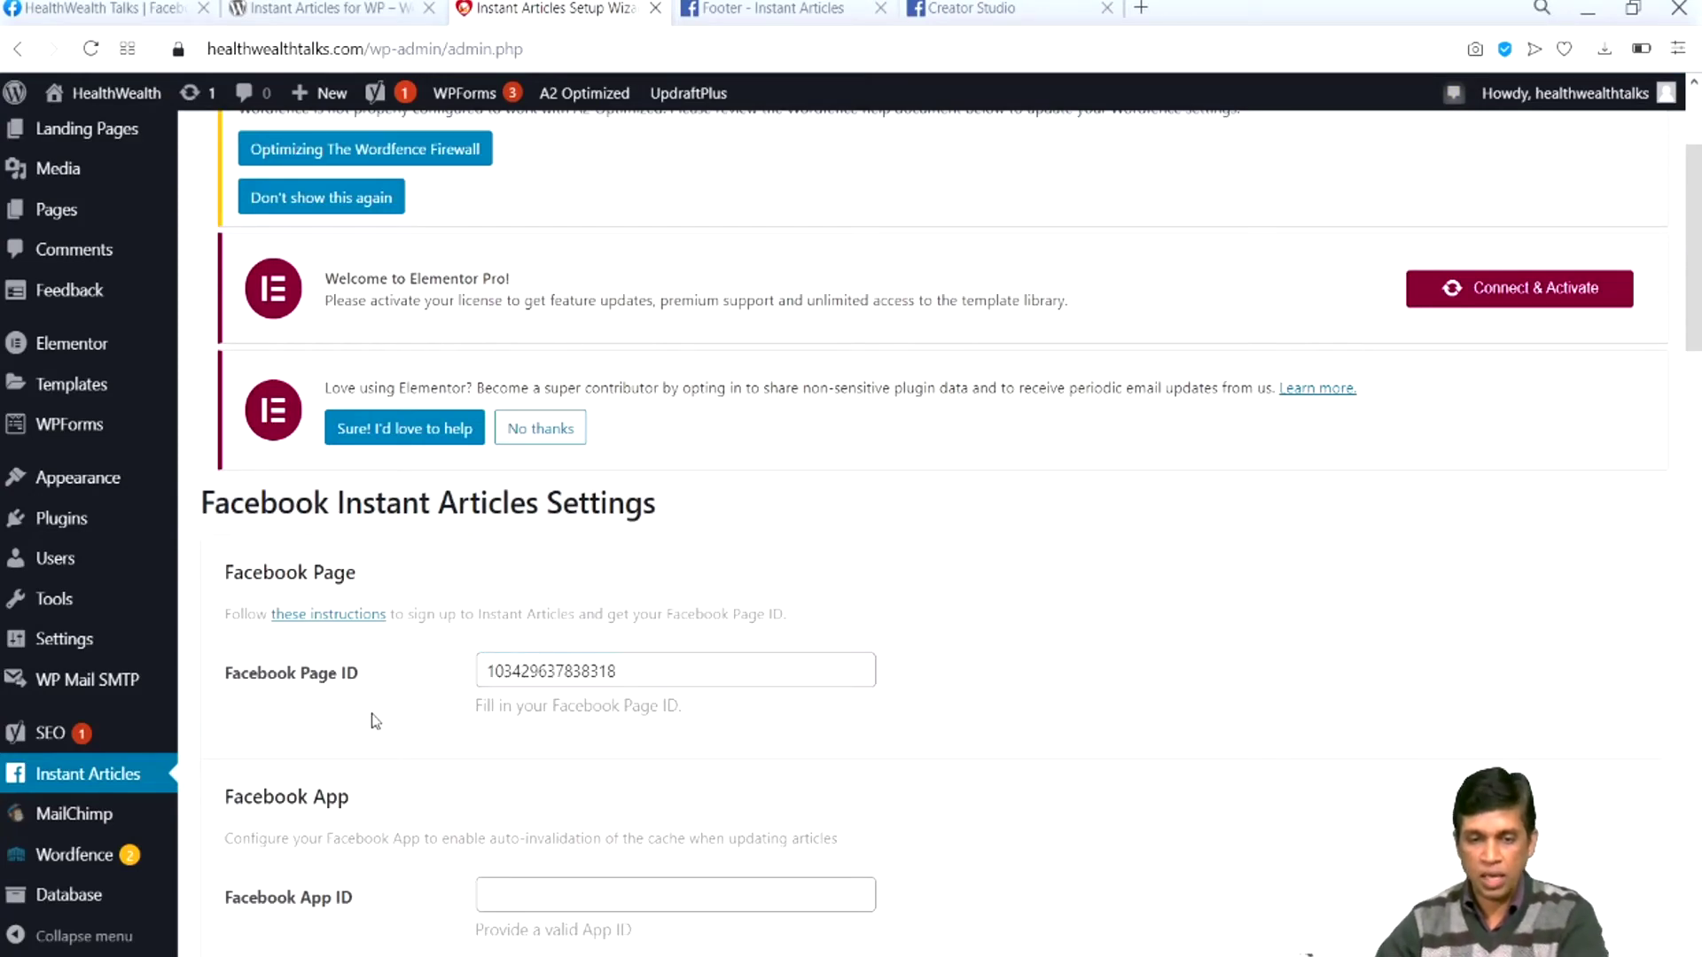
Check the plugin's Copyright field and examine the copyright details markup example in the Facebook for Developers footer documentation
{"action": "scroll", "coordinate": [376, 720], "scroll_direction": "down", "scroll_amount": 5}
{"action": "scroll", "coordinate": [375, 720], "scroll_direction": "down", "scroll_amount": 2}
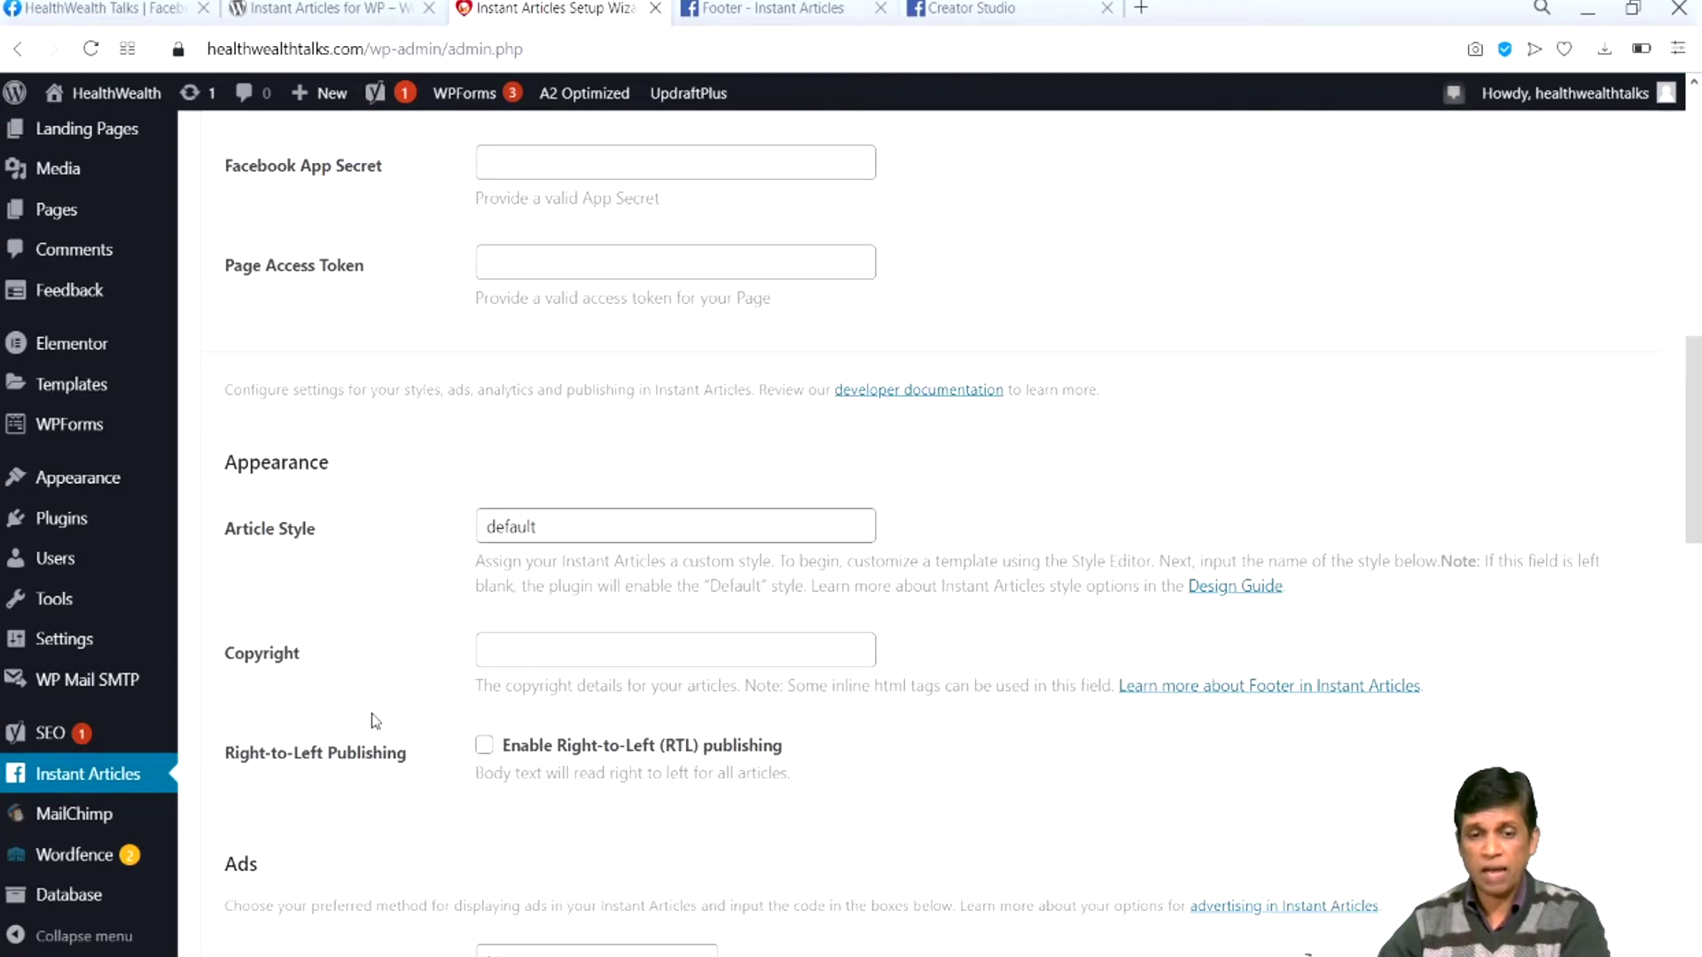
{"action": "left_click", "coordinate": [568, 645]}
{"action": "scroll", "coordinate": [428, 725], "scroll_direction": "down", "scroll_amount": 2}
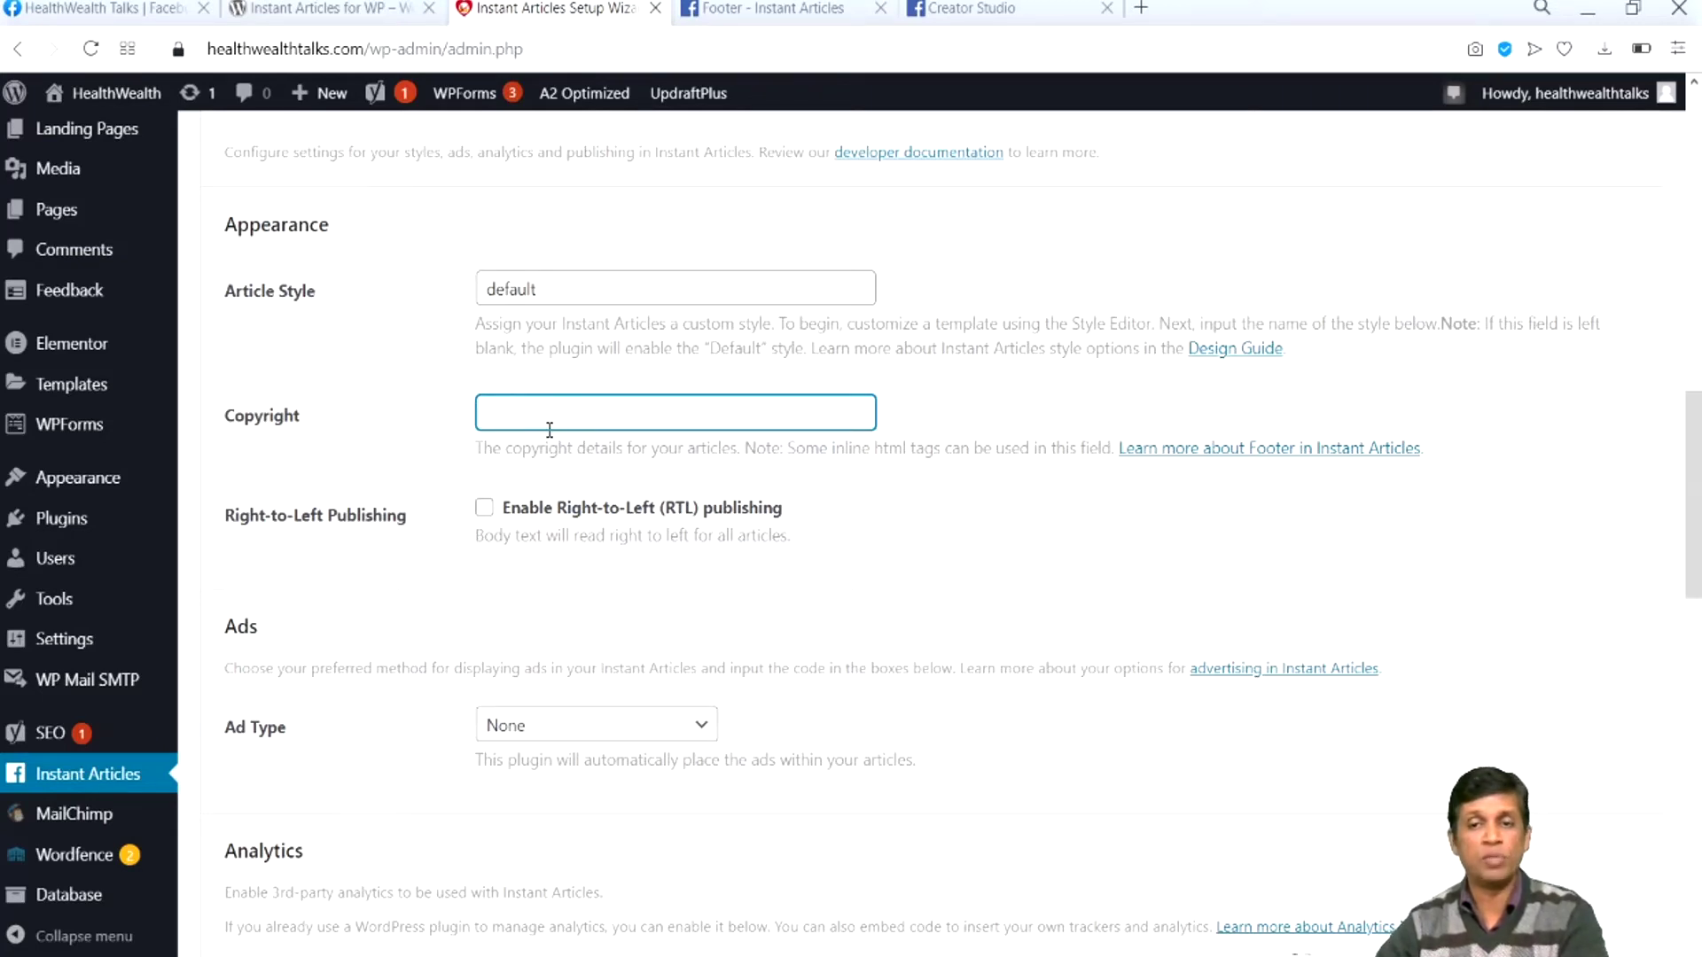
{"action": "left_click", "coordinate": [735, 10]}
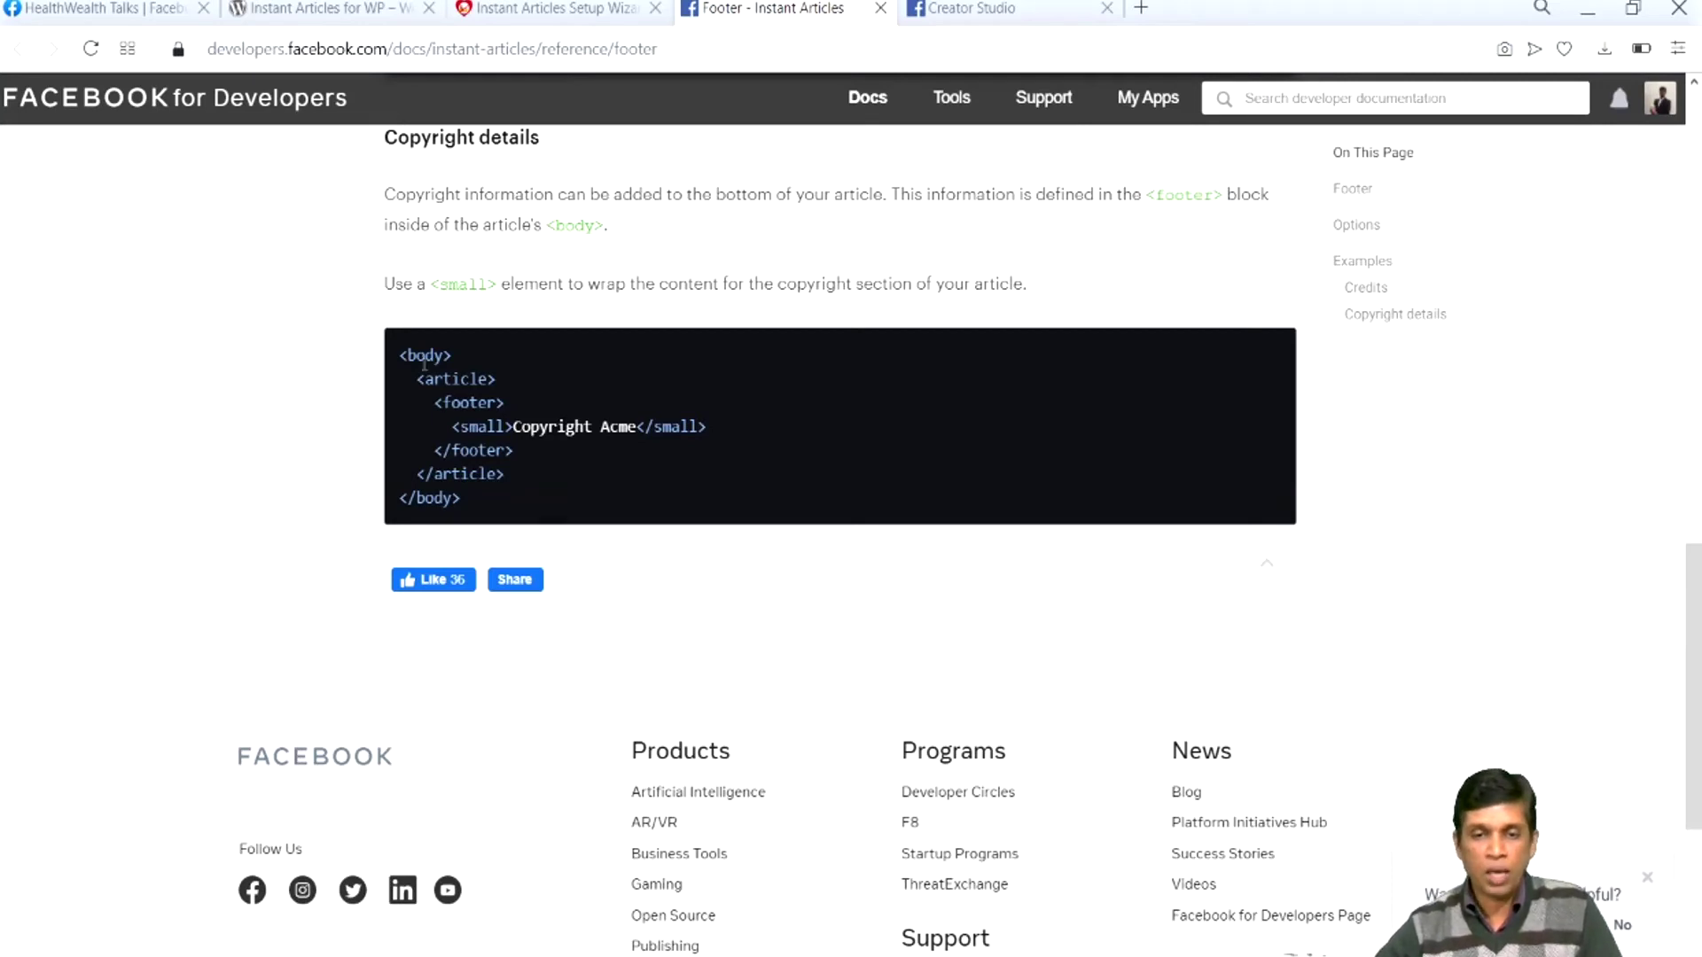
{"action": "left_click_drag", "start_coordinate": [403, 347], "coordinate": [494, 520]}
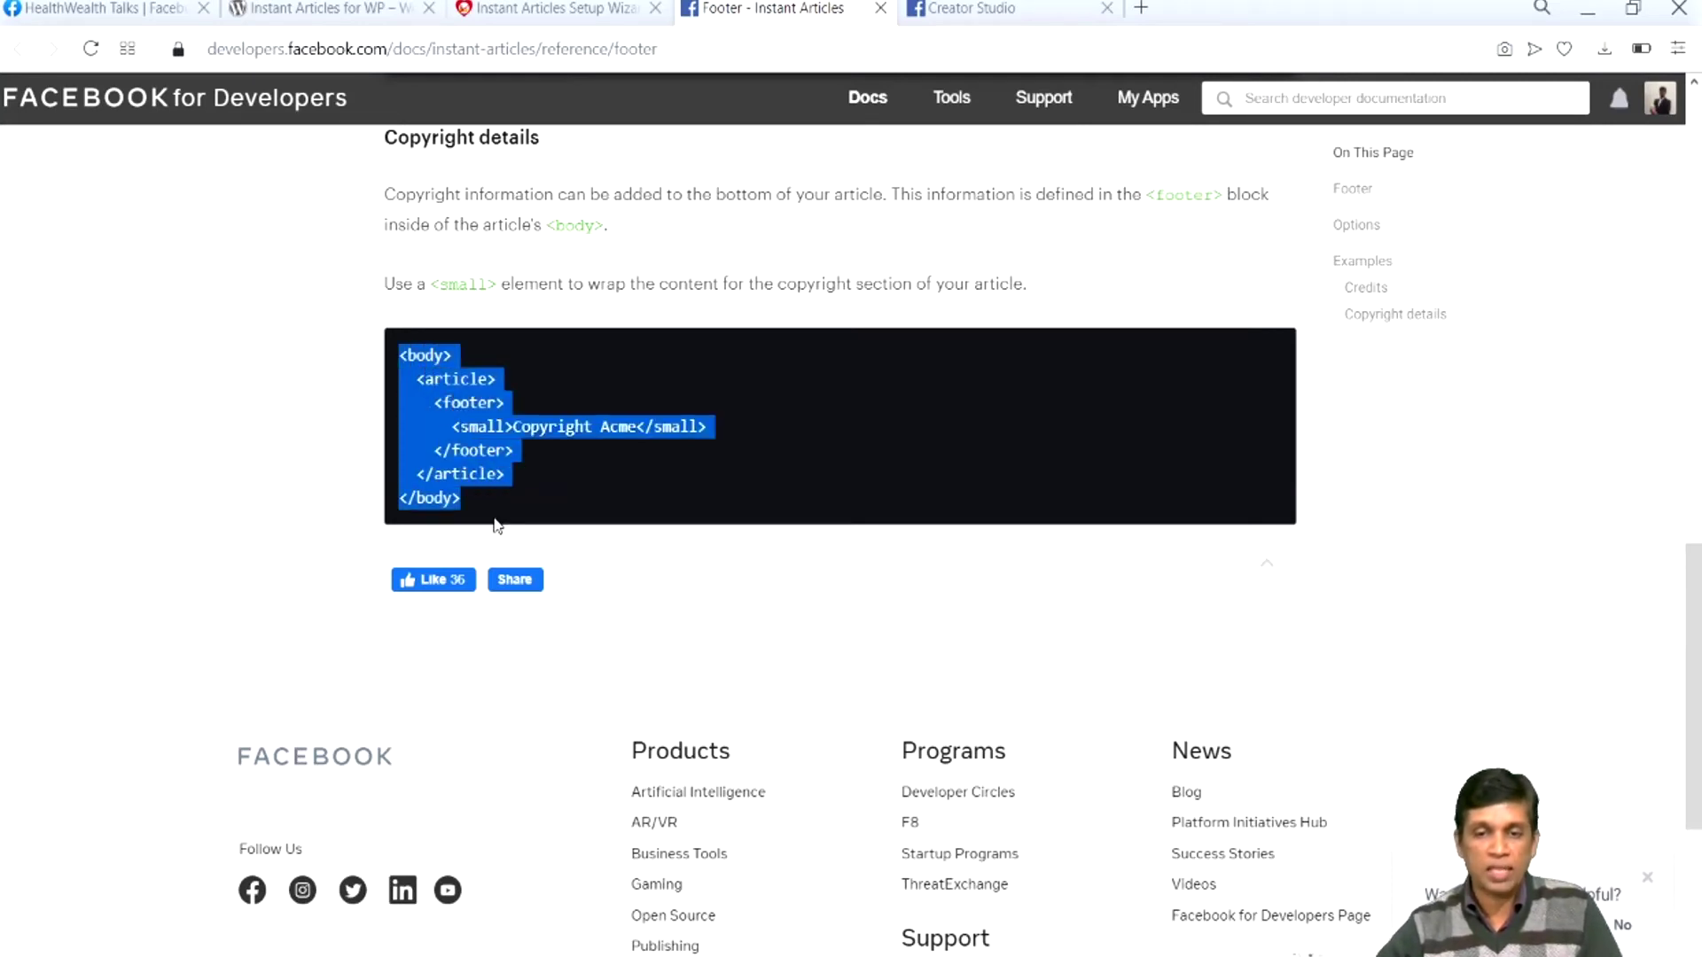
{"action": "left_click", "coordinate": [549, 432]}
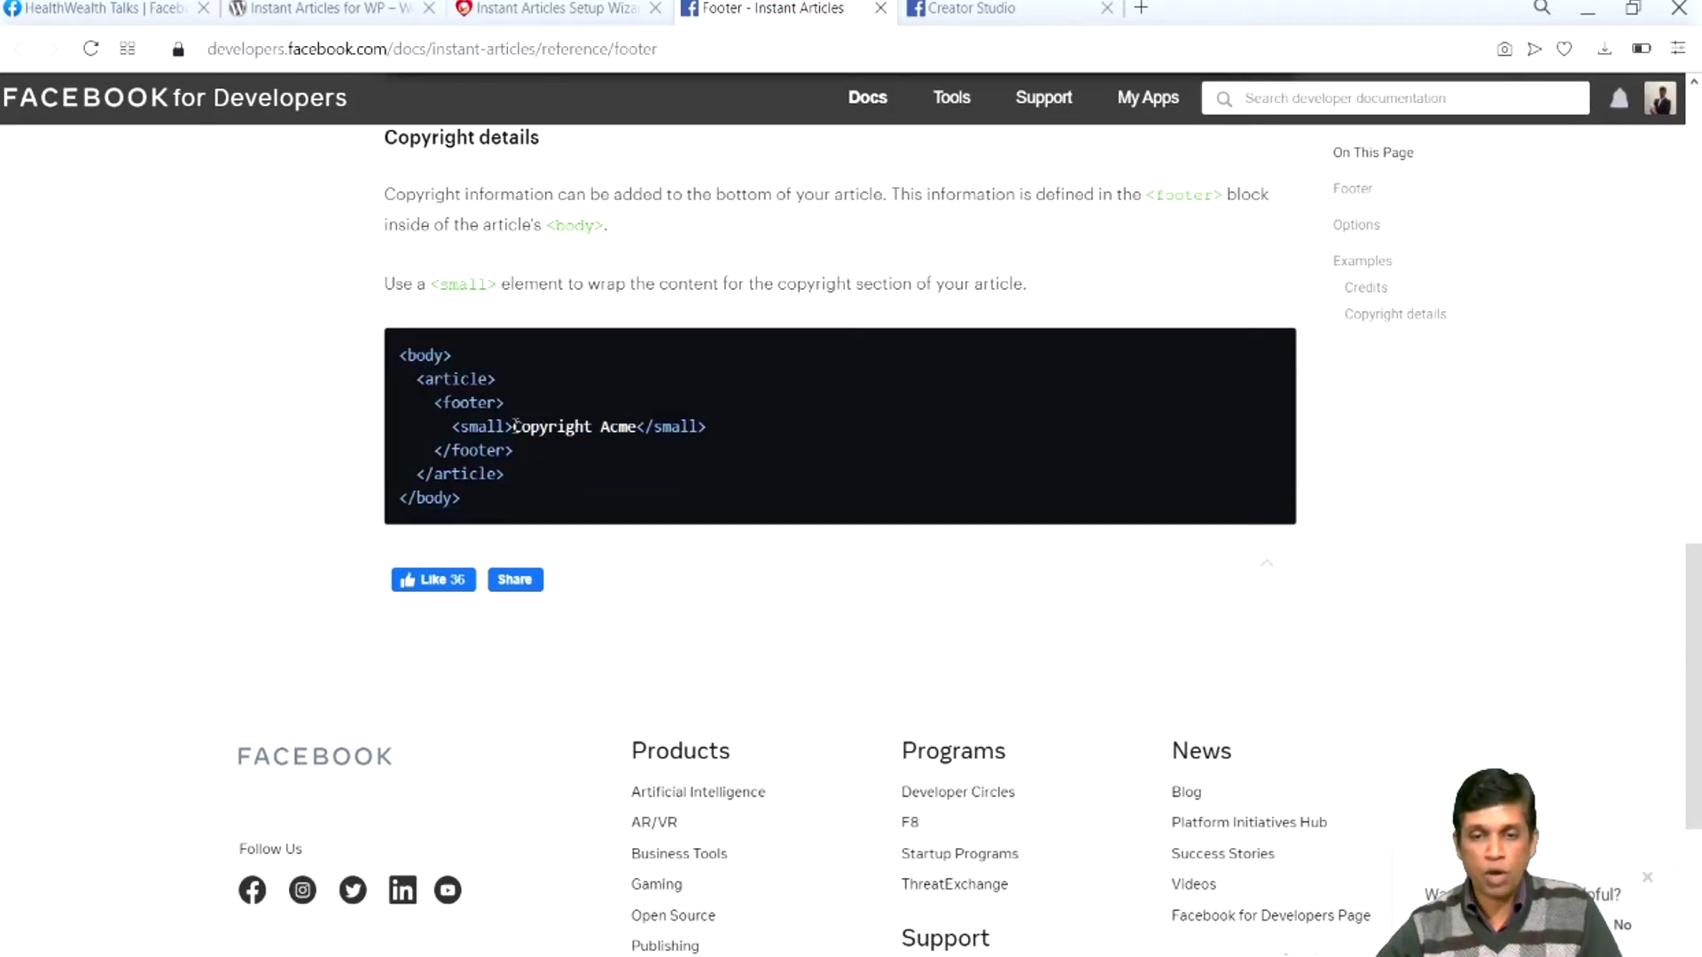
{"action": "left_click_drag", "start_coordinate": [515, 426], "coordinate": [637, 430]}
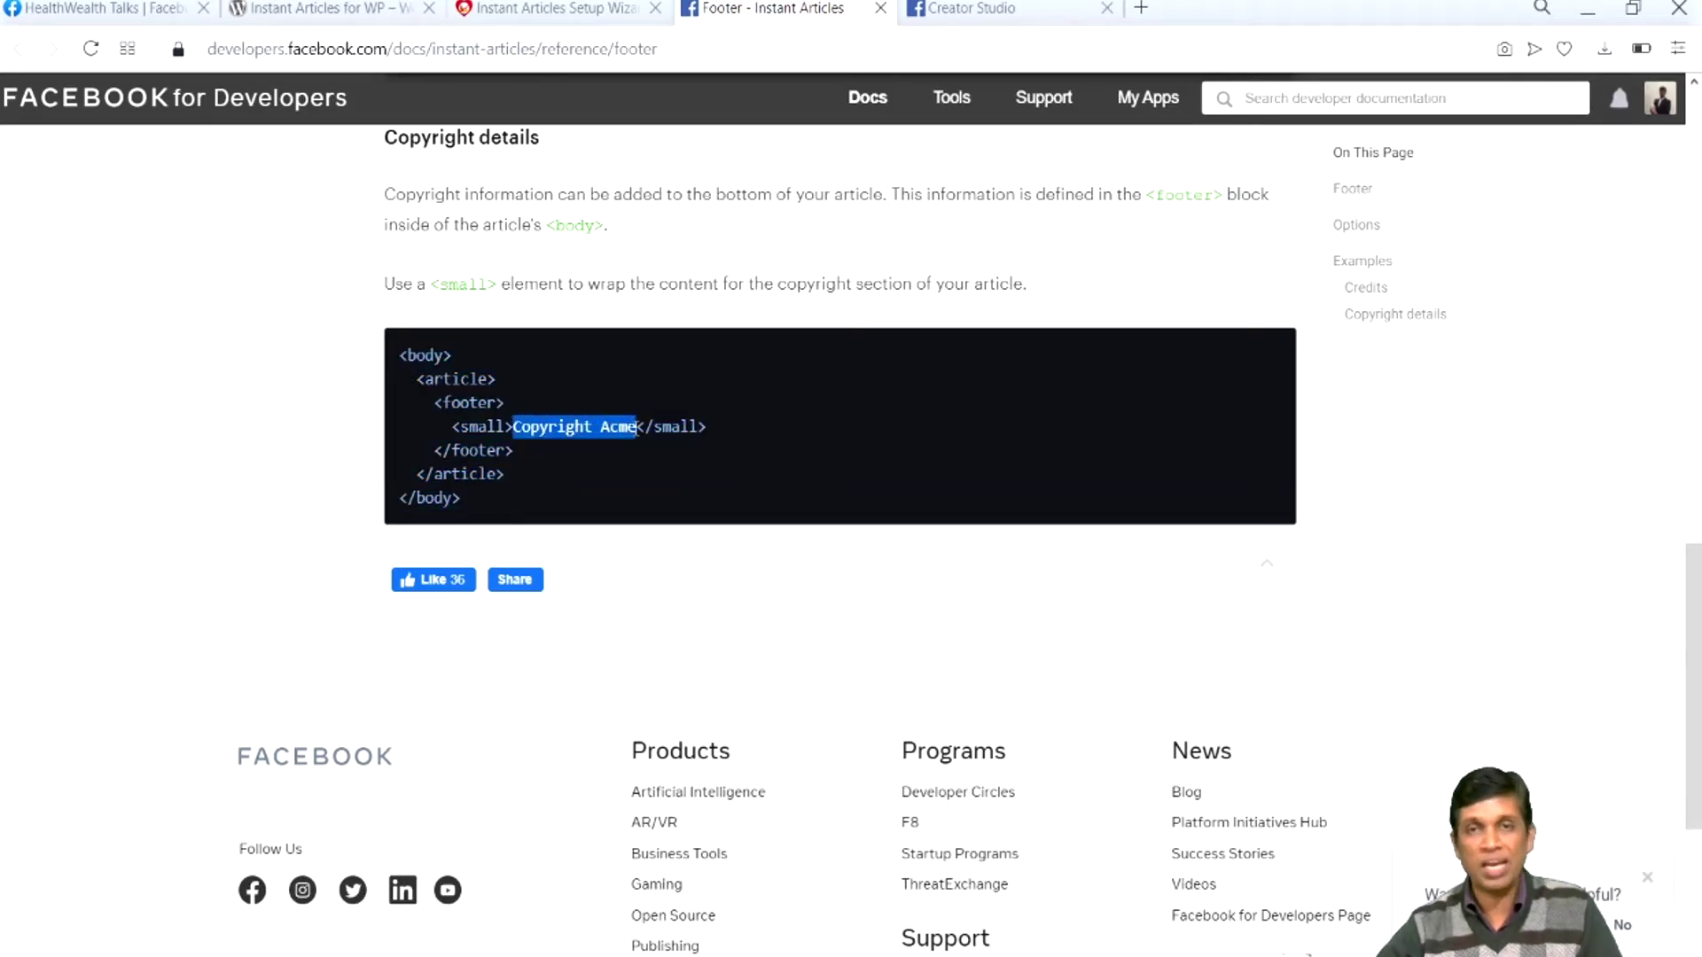
{"action": "left_click", "coordinate": [632, 430]}
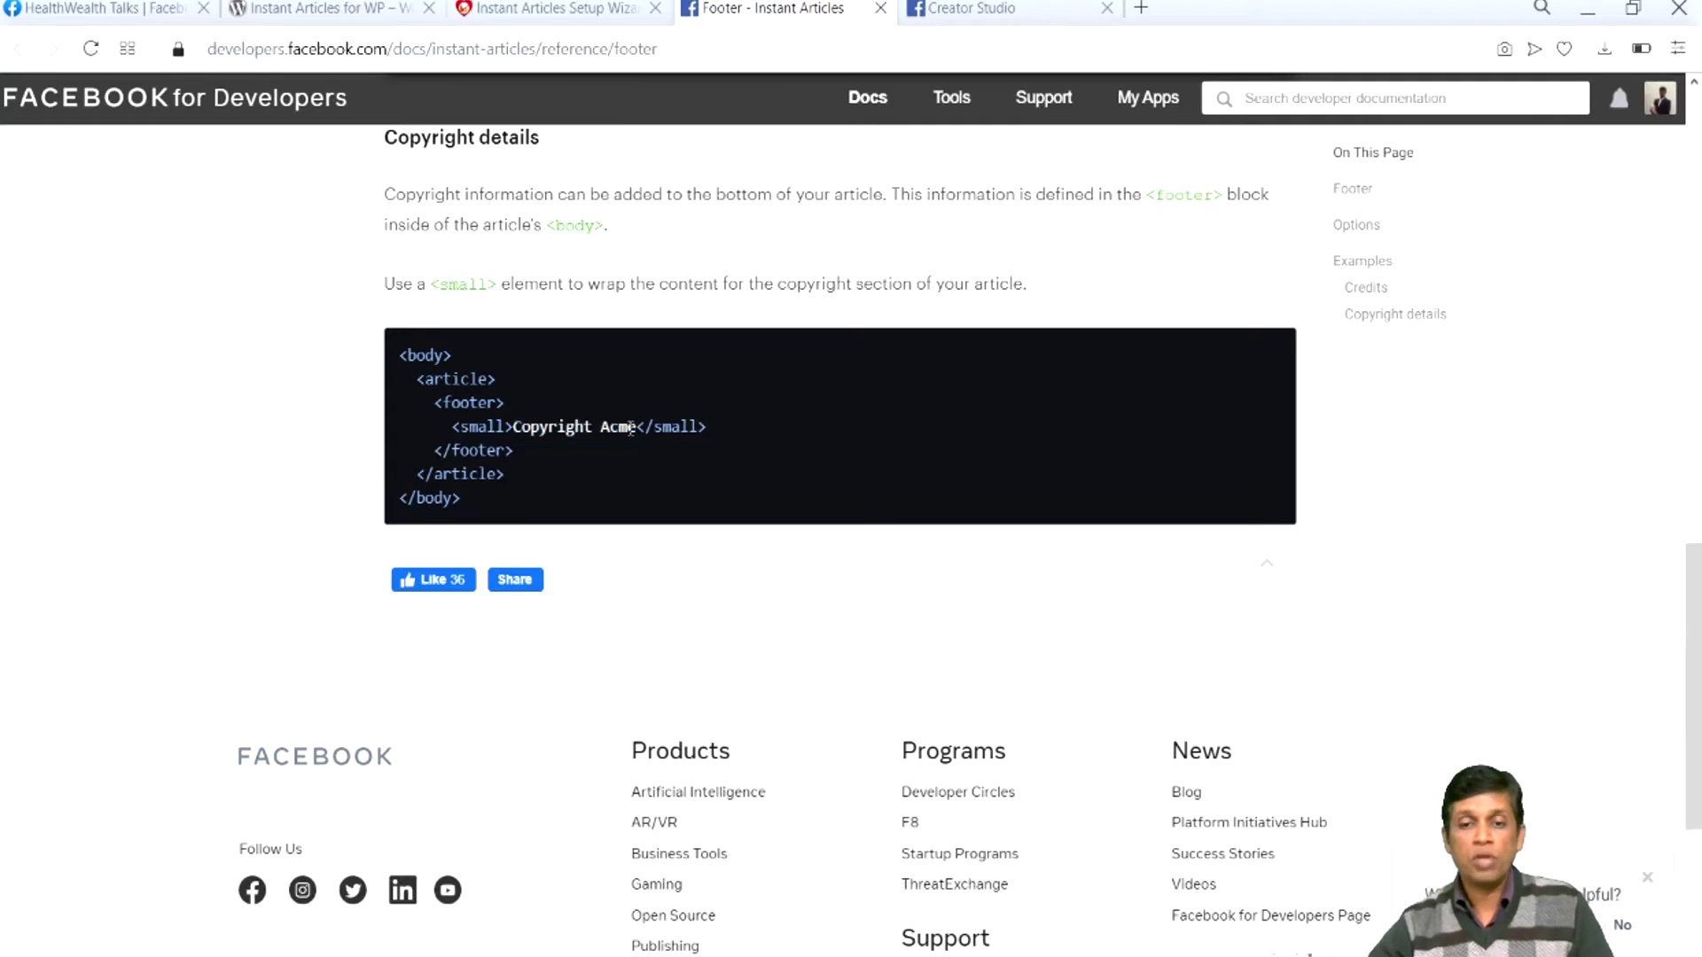
{"action": "double_click", "coordinate": [620, 429]}
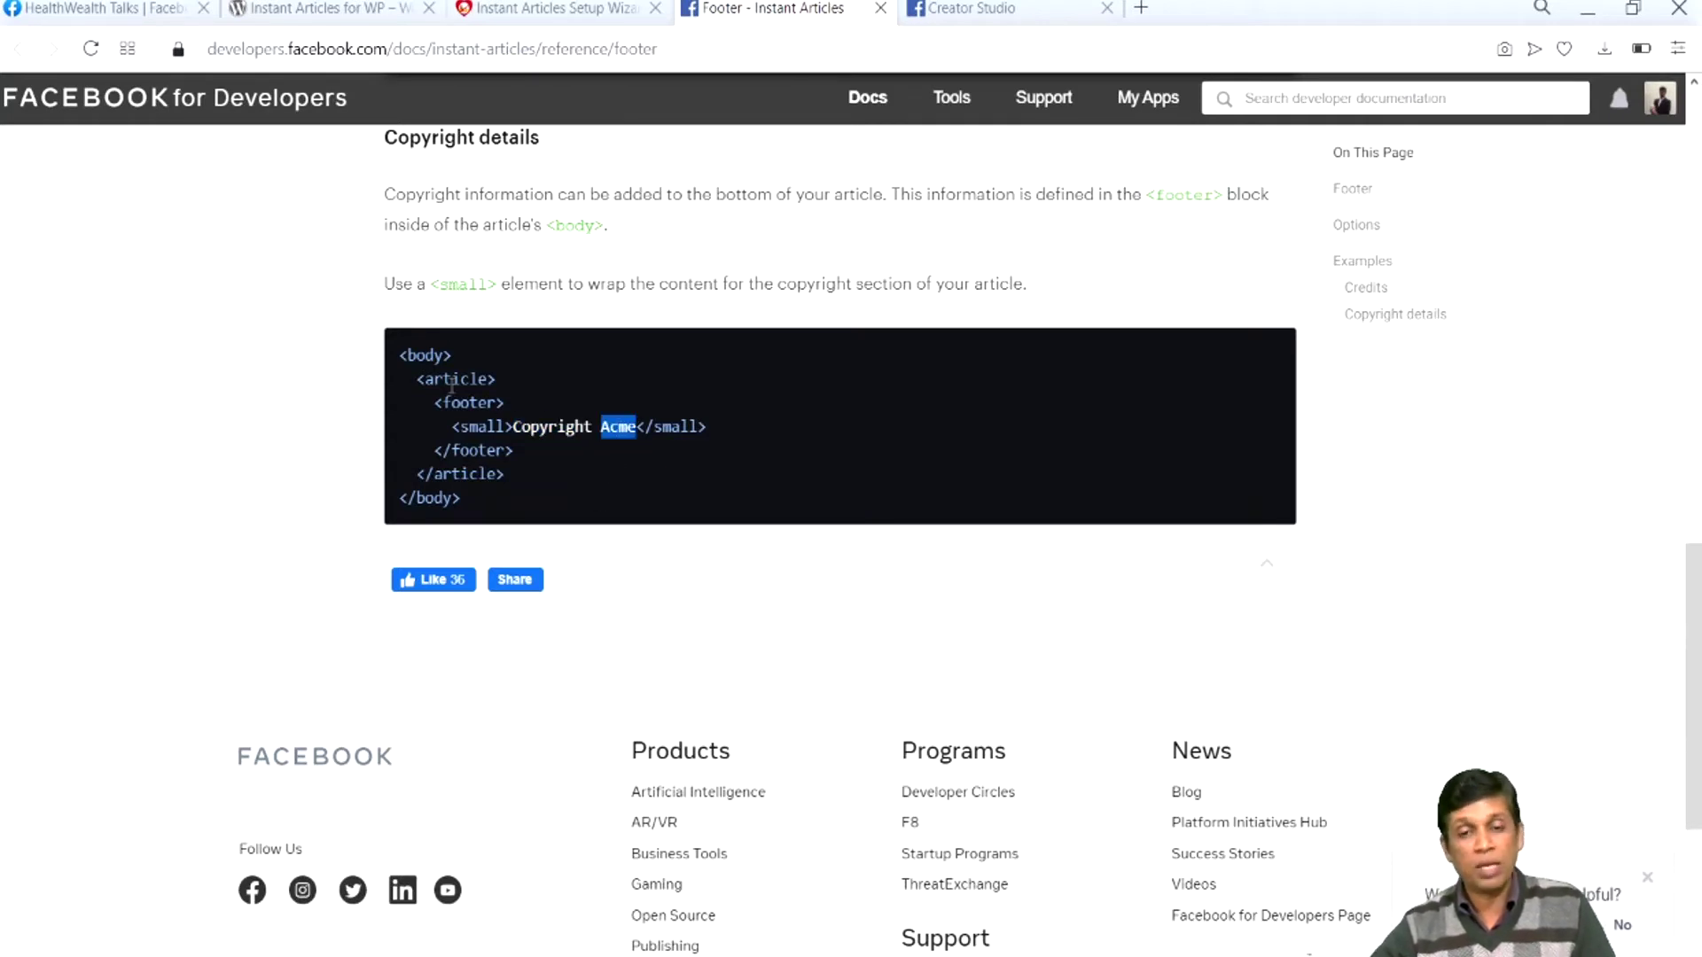
{"action": "left_click", "coordinate": [422, 370]}
{"action": "left_click_drag", "start_coordinate": [403, 356], "coordinate": [488, 518]}
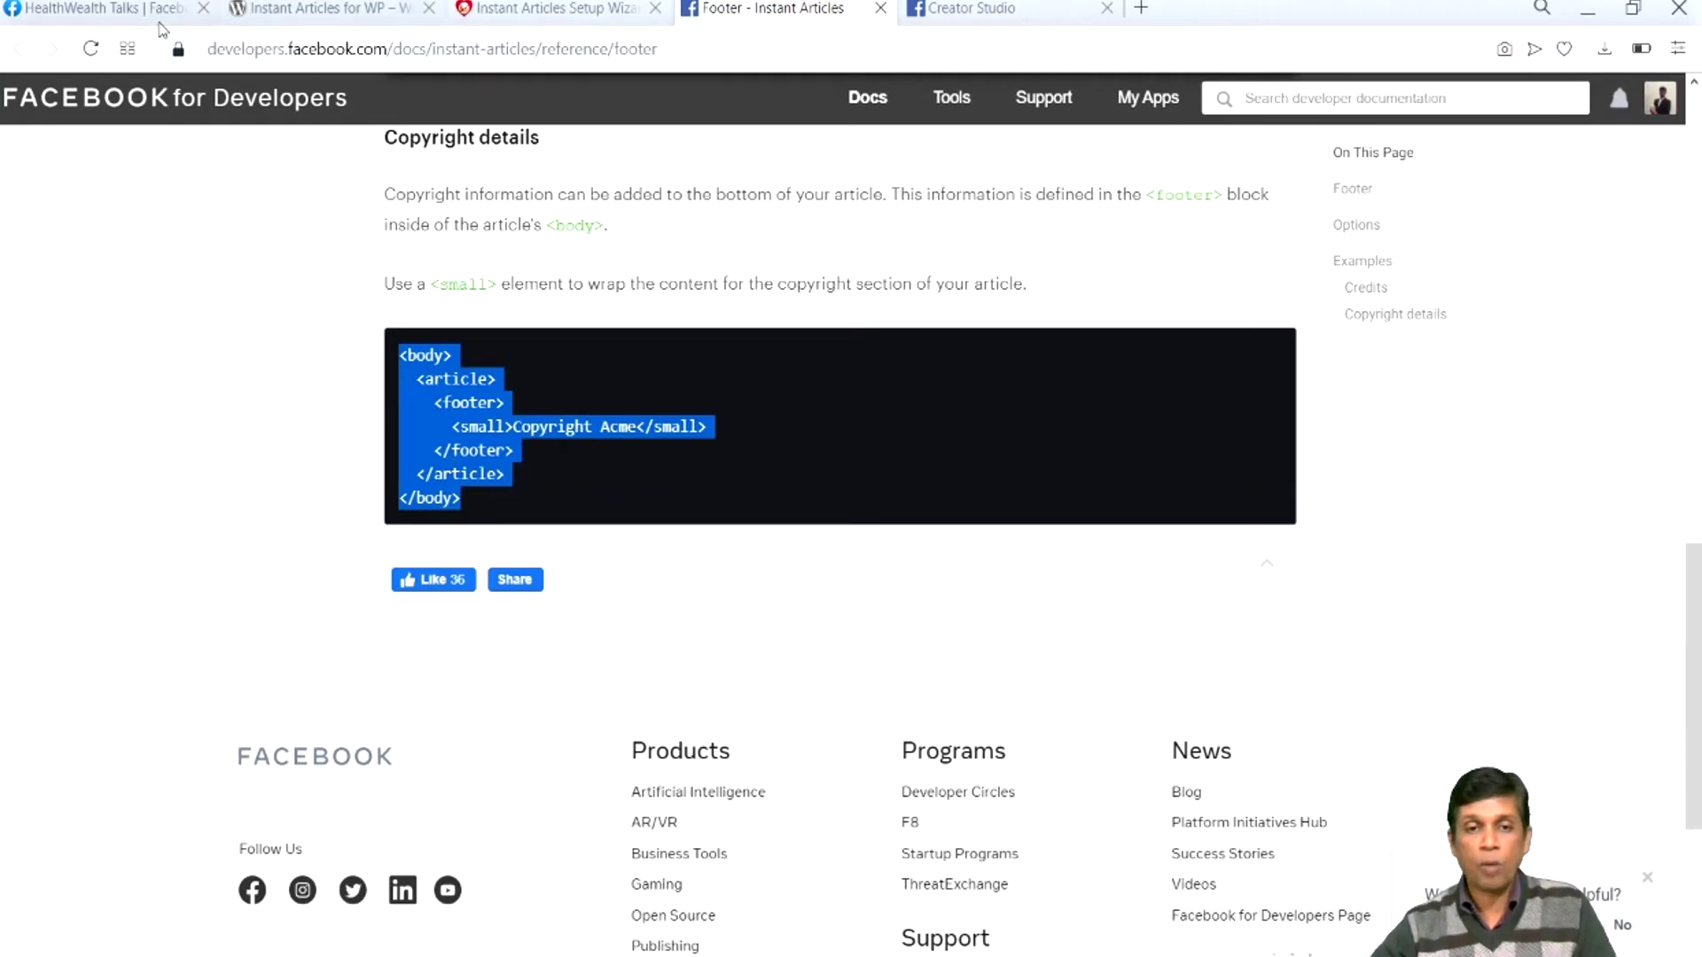
Return to the WordPress plugin settings and save them with Copyright left blank
{"action": "left_click", "coordinate": [556, 15]}
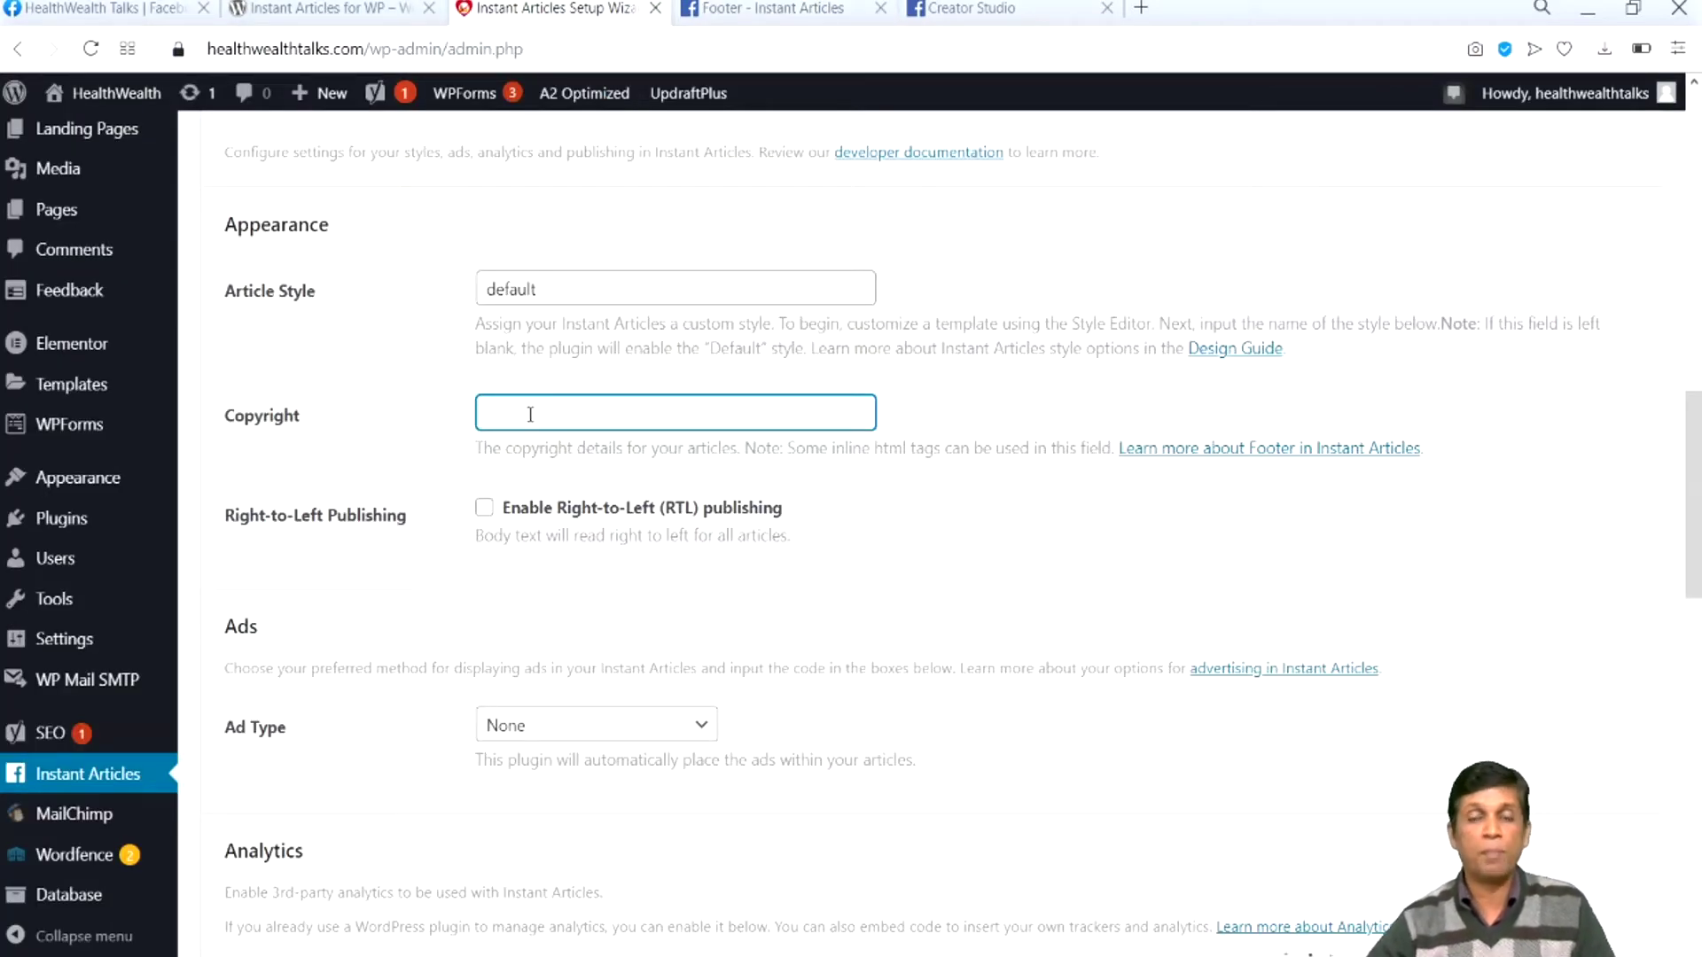
{"action": "scroll", "coordinate": [530, 414], "scroll_direction": "down", "scroll_amount": 6}
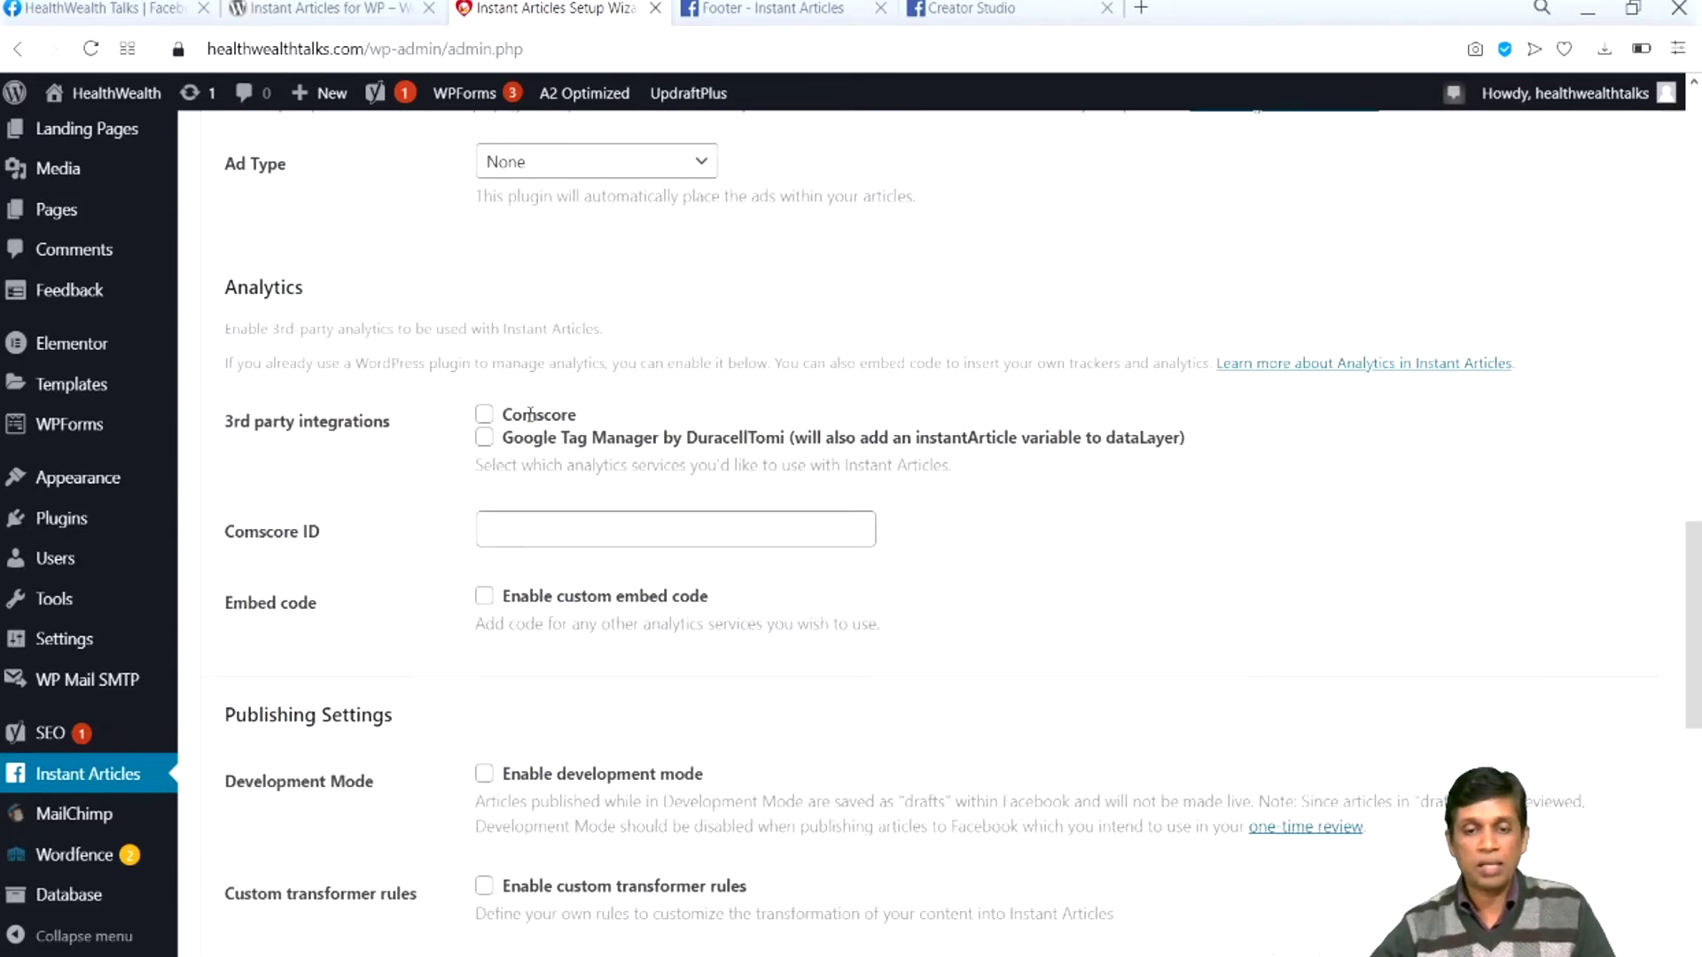
{"action": "scroll", "coordinate": [530, 414], "scroll_direction": "down", "scroll_amount": 10}
{"action": "left_click", "coordinate": [282, 833]}
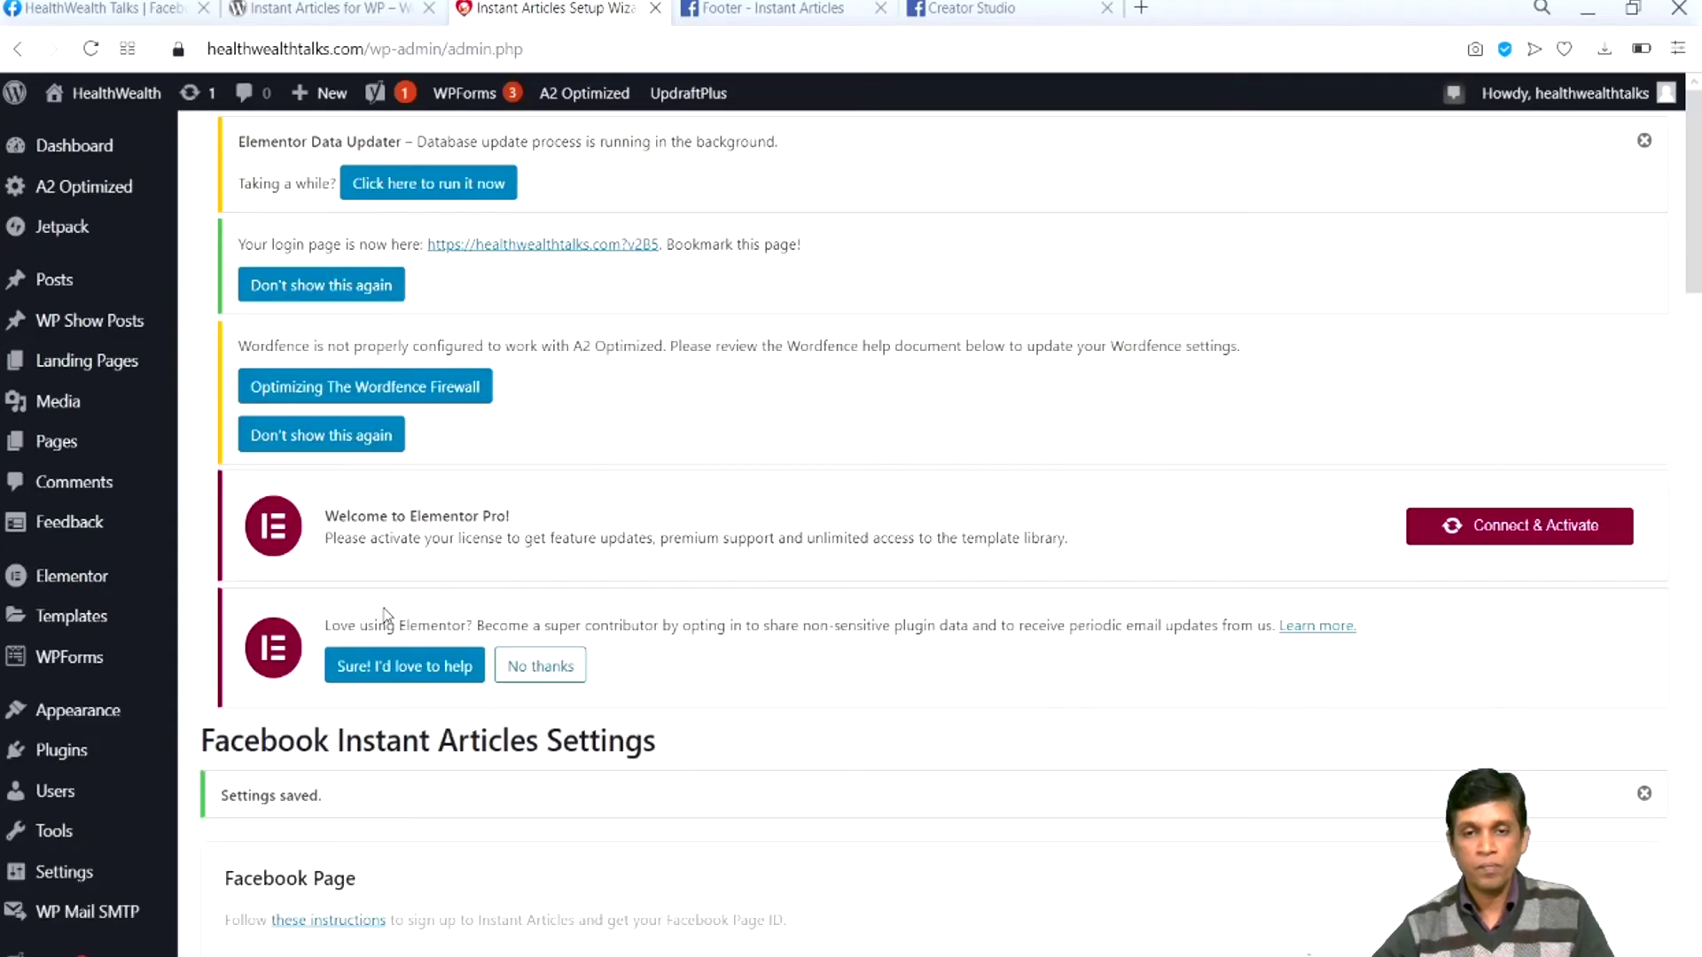
{"action": "scroll", "coordinate": [373, 531], "scroll_direction": "down", "scroll_amount": 4}
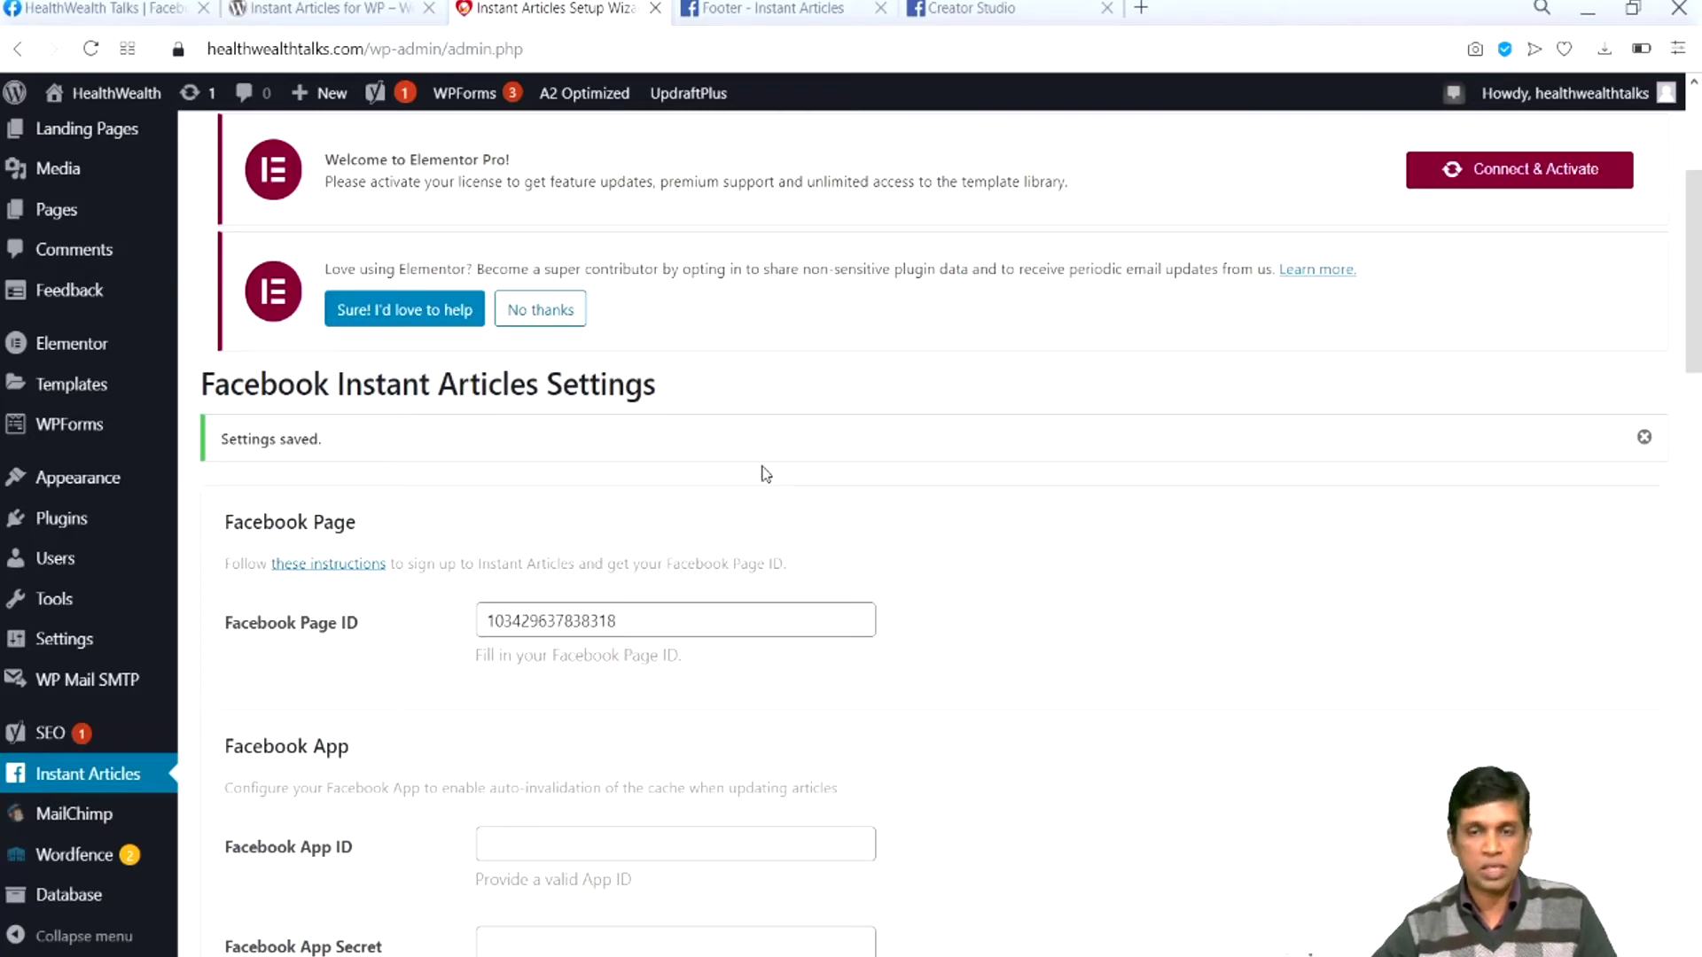
{"action": "key", "text": "ctrl+Tab"}
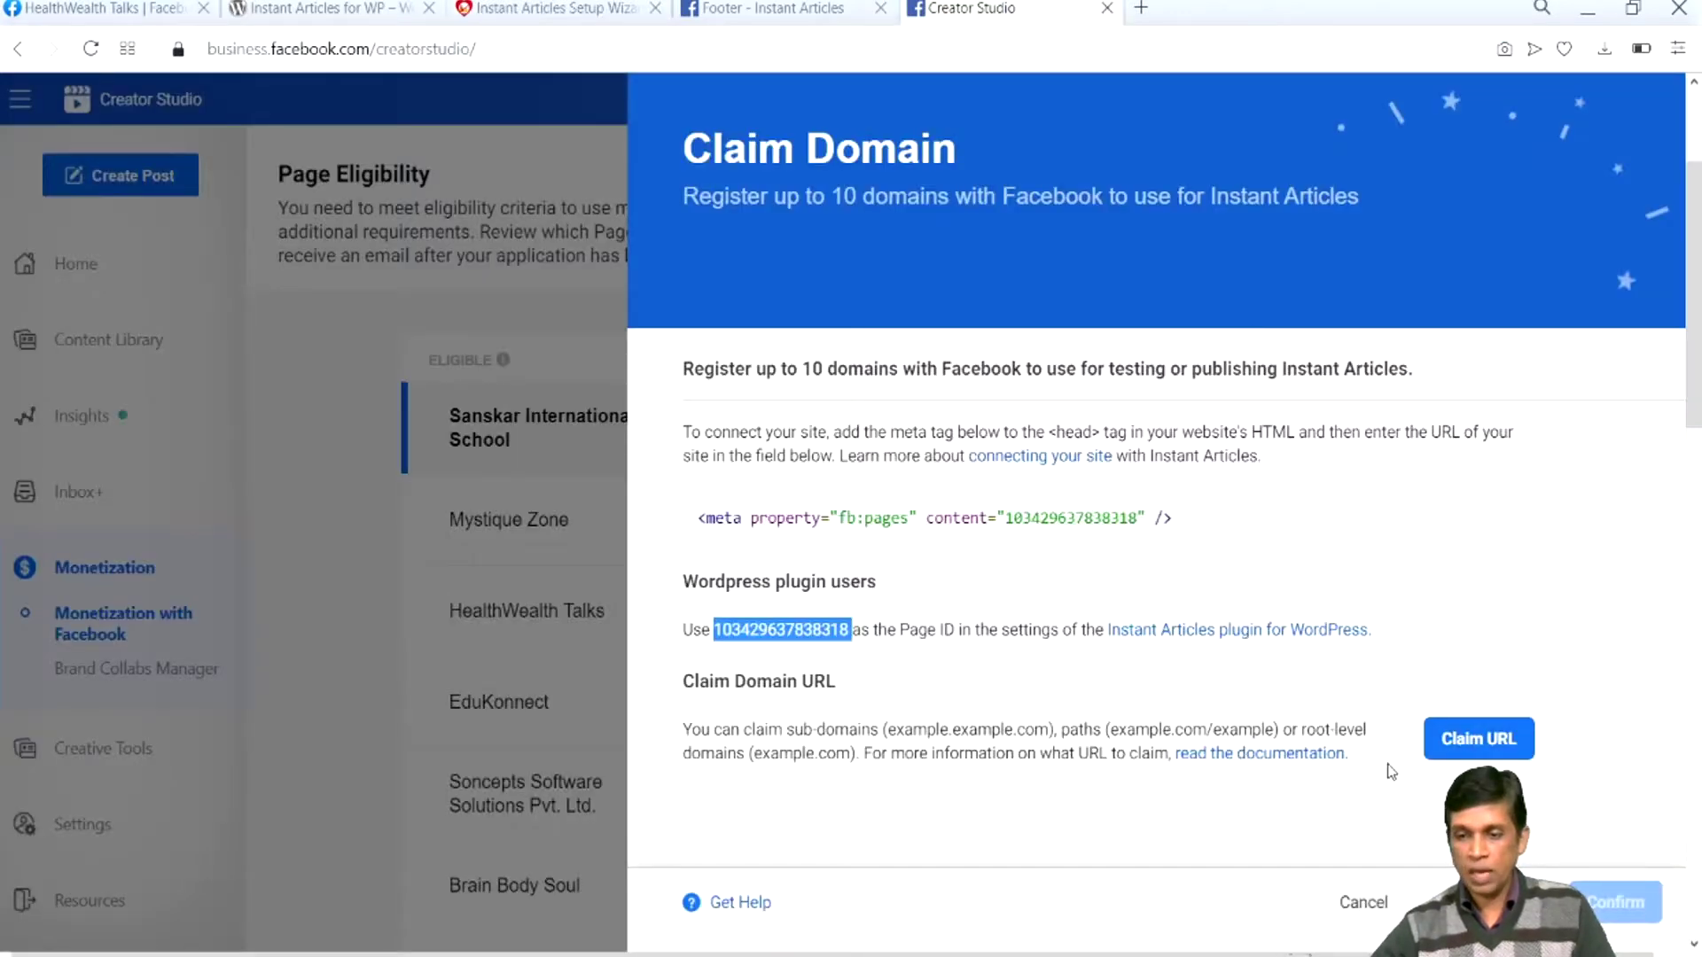
{"action": "left_click", "coordinate": [1480, 741]}
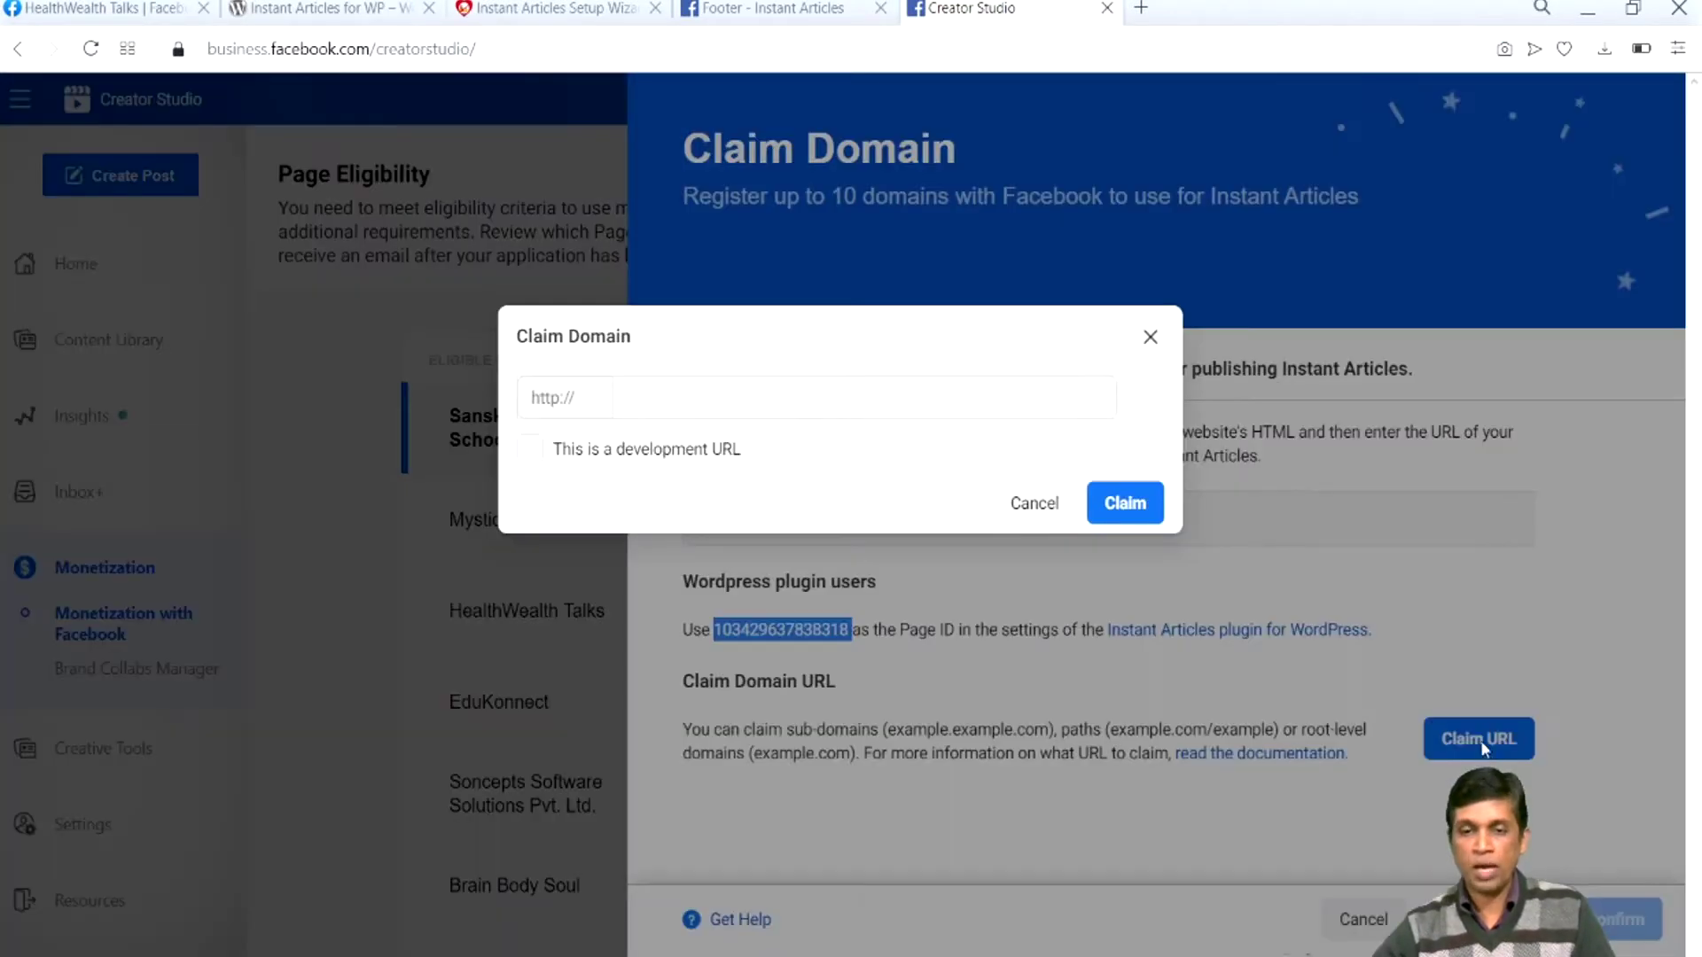
{"action": "left_click", "coordinate": [698, 398]}
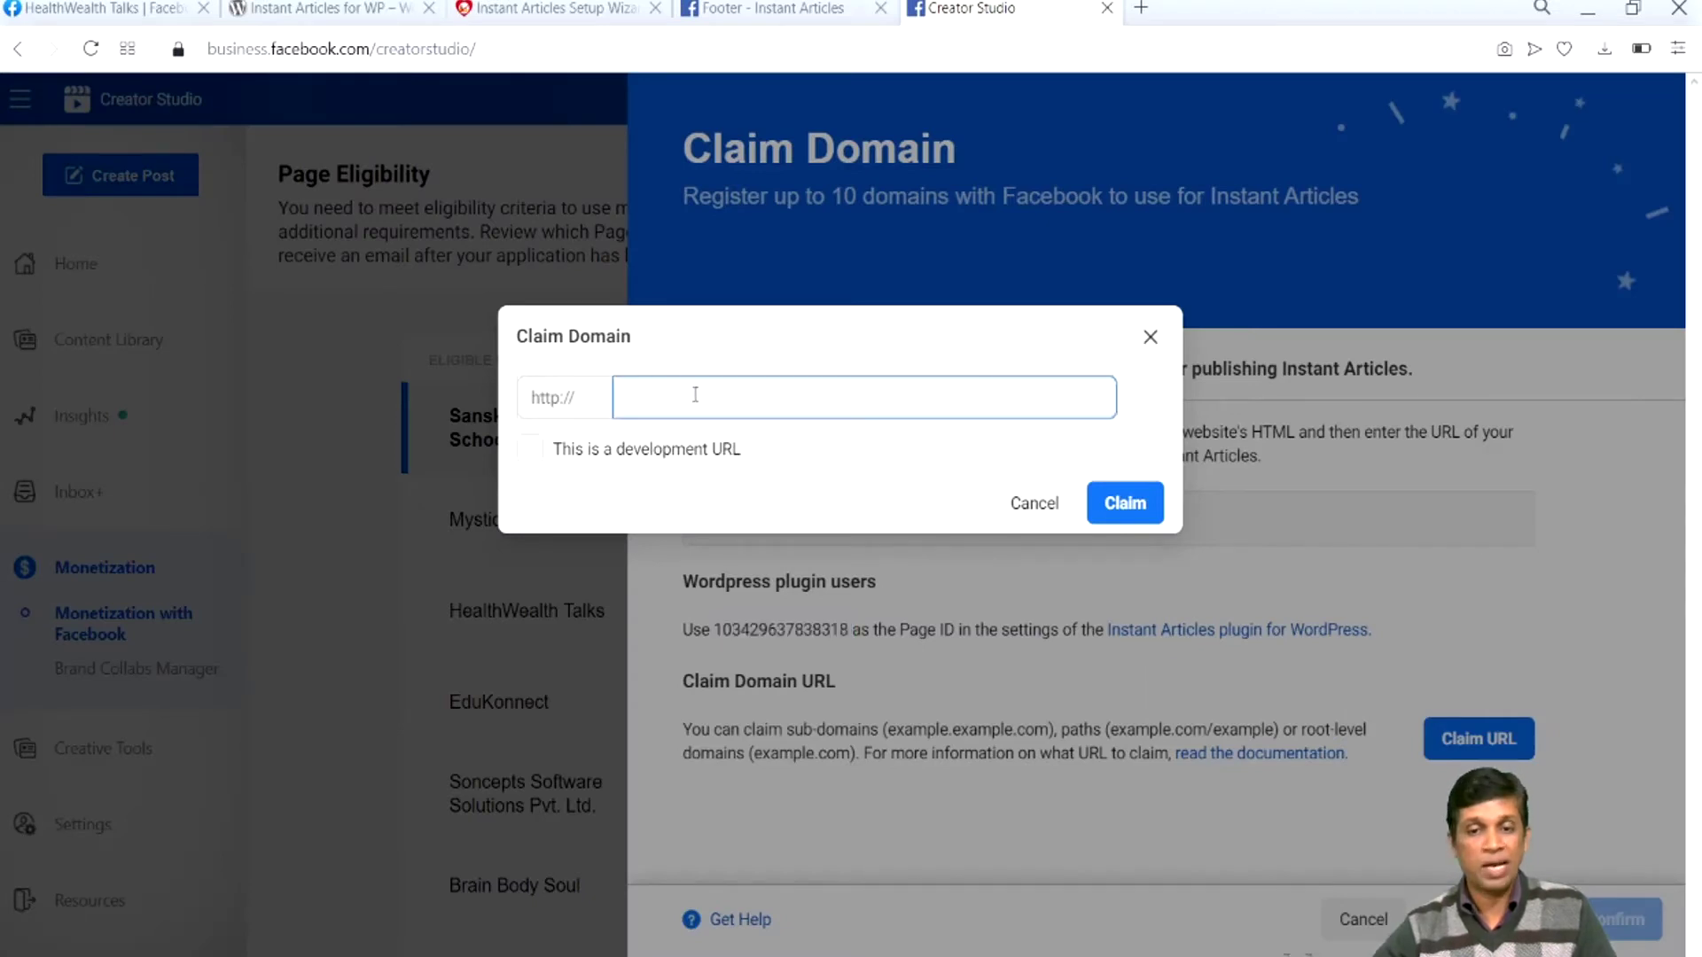
{"action": "left_click", "coordinate": [505, 11]}
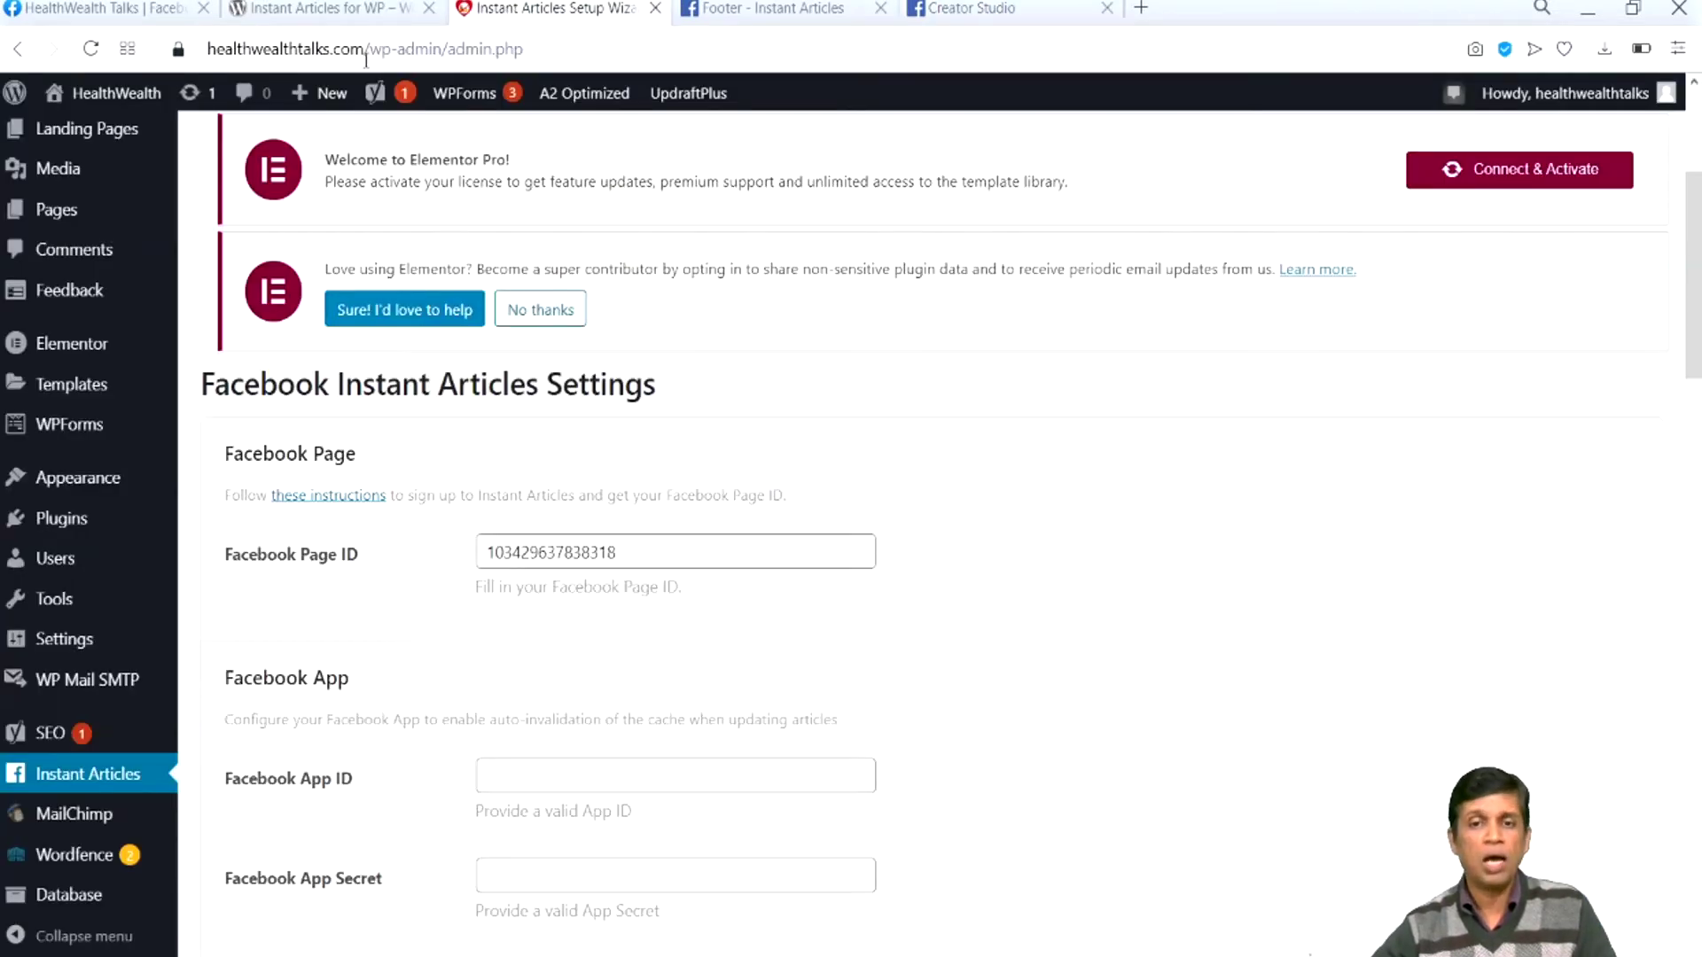
{"action": "left_click_drag", "start_coordinate": [364, 49], "coordinate": [171, 55]}
{"action": "key", "text": "ctrl+c"}
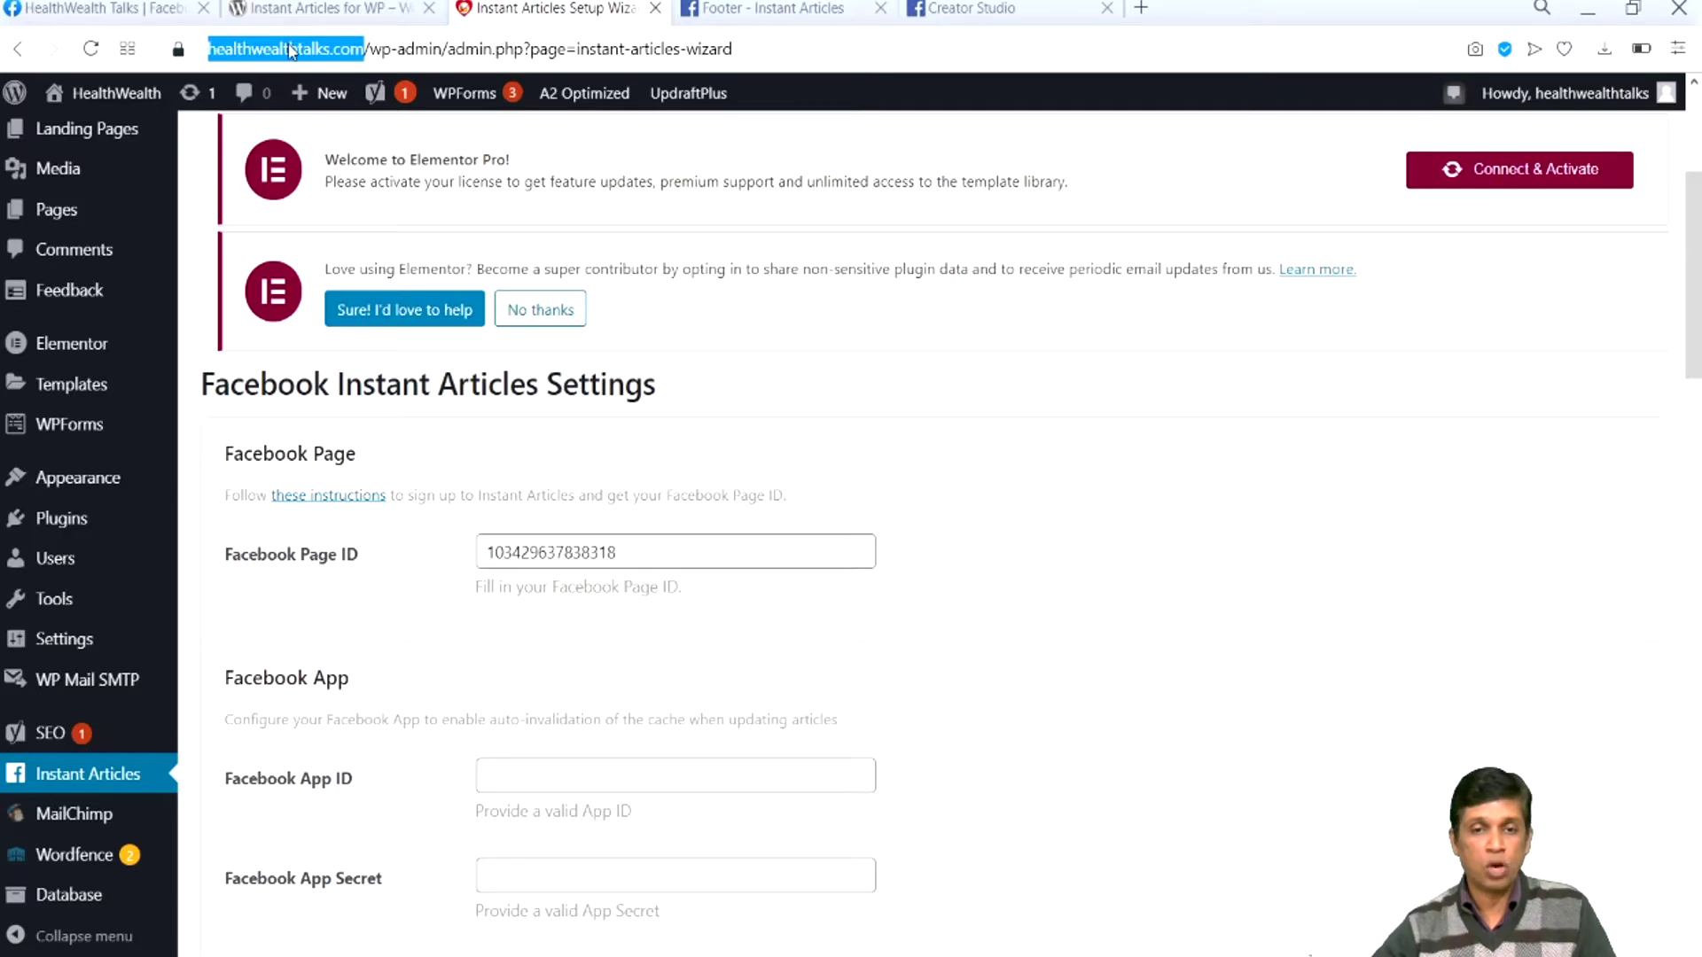
{"action": "left_click", "coordinate": [999, 7]}
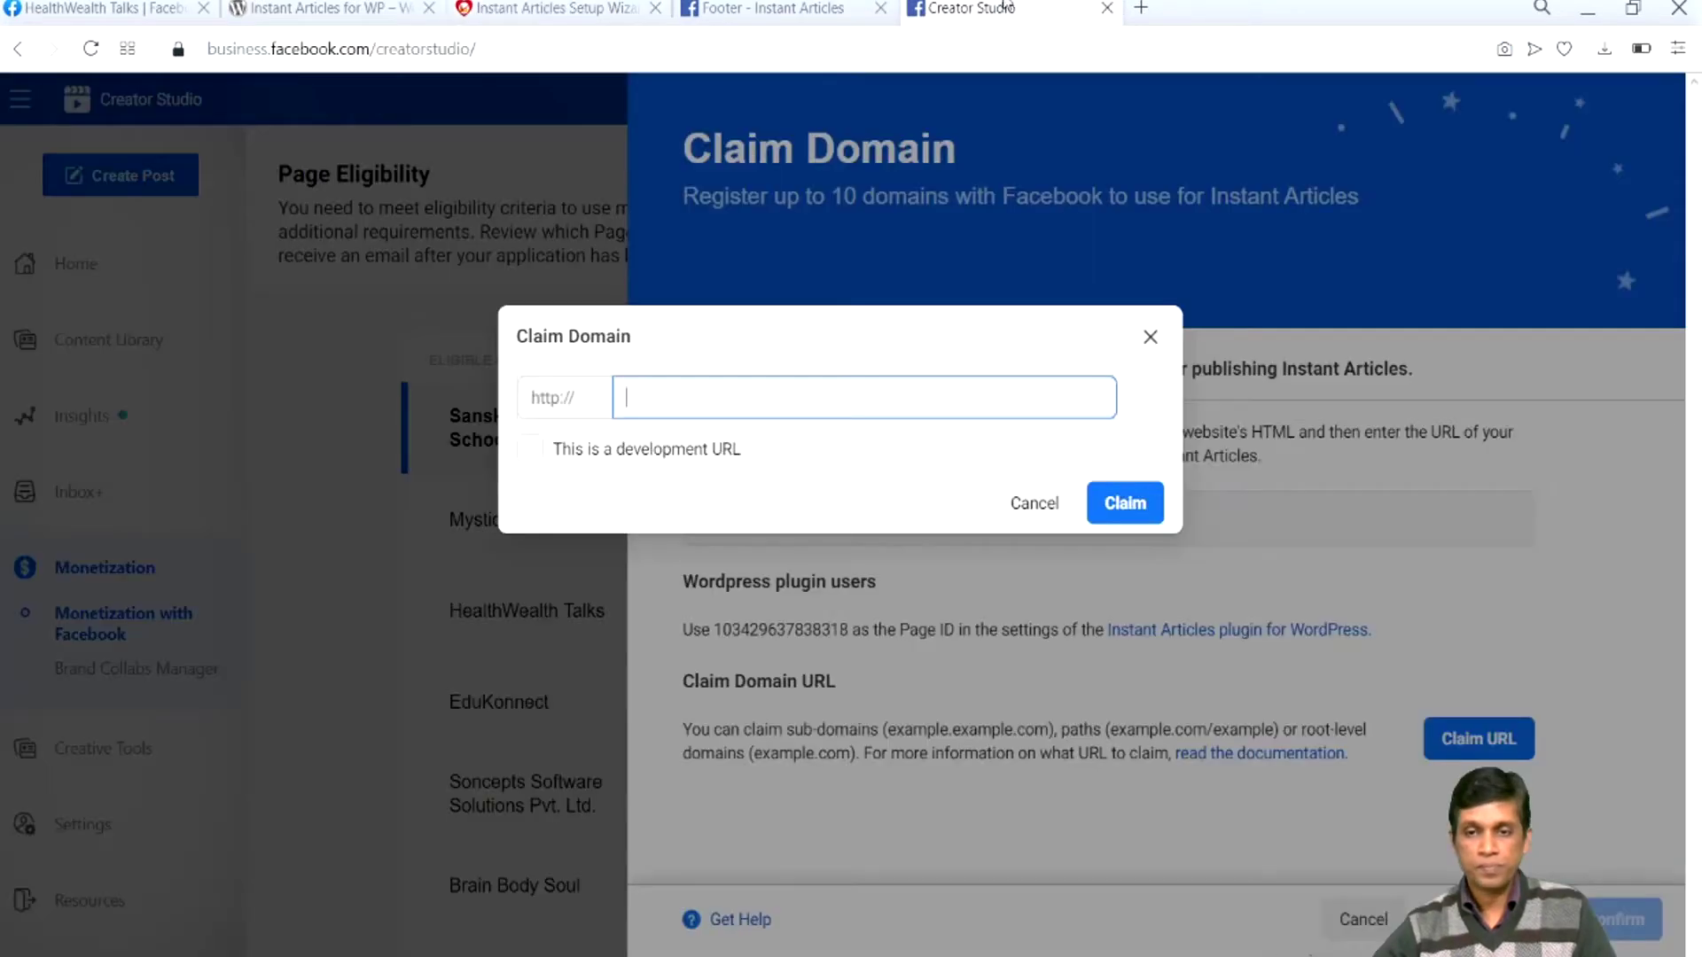
{"action": "key", "text": "ctrl+v"}
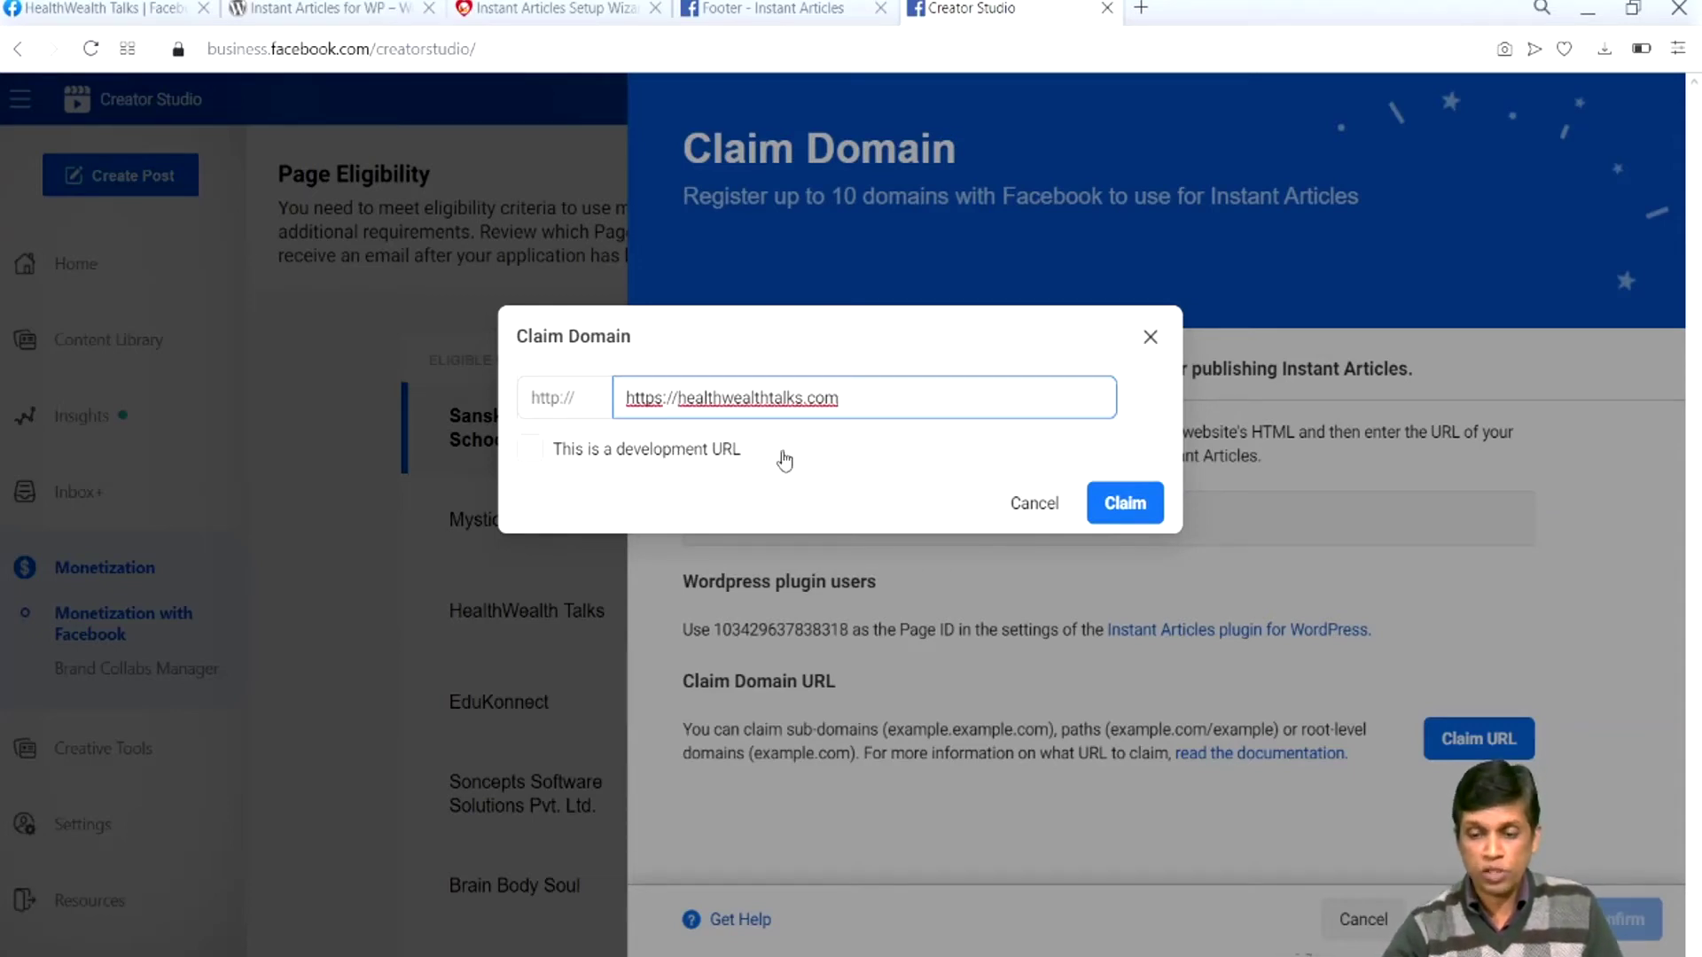
{"action": "key", "text": "BackSpace"}
{"action": "key", "text": "BackSpace"}
{"action": "key", "text": "BackSpace"}
{"action": "key", "text": "BackSpace"}
{"action": "key", "text": "BackSpace"}
{"action": "key", "text": "BackSpace"}
{"action": "key", "text": "BackSpace"}
{"action": "key", "text": "BackSpace"}
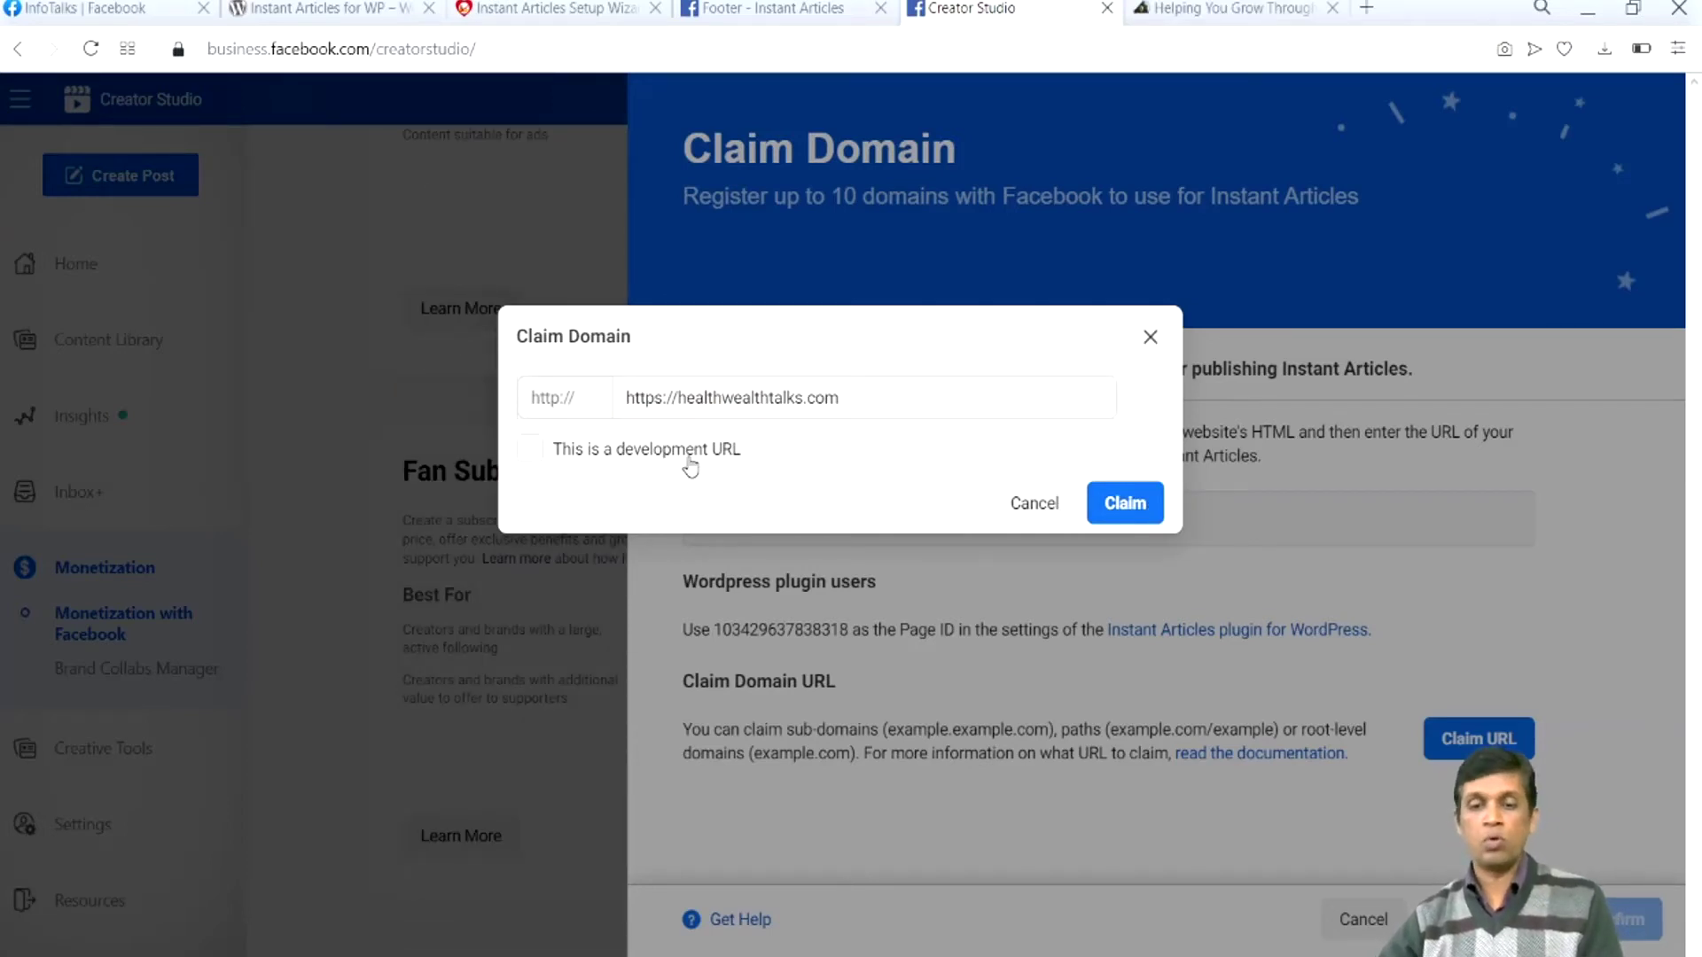
{"action": "left_click", "coordinate": [689, 458]}
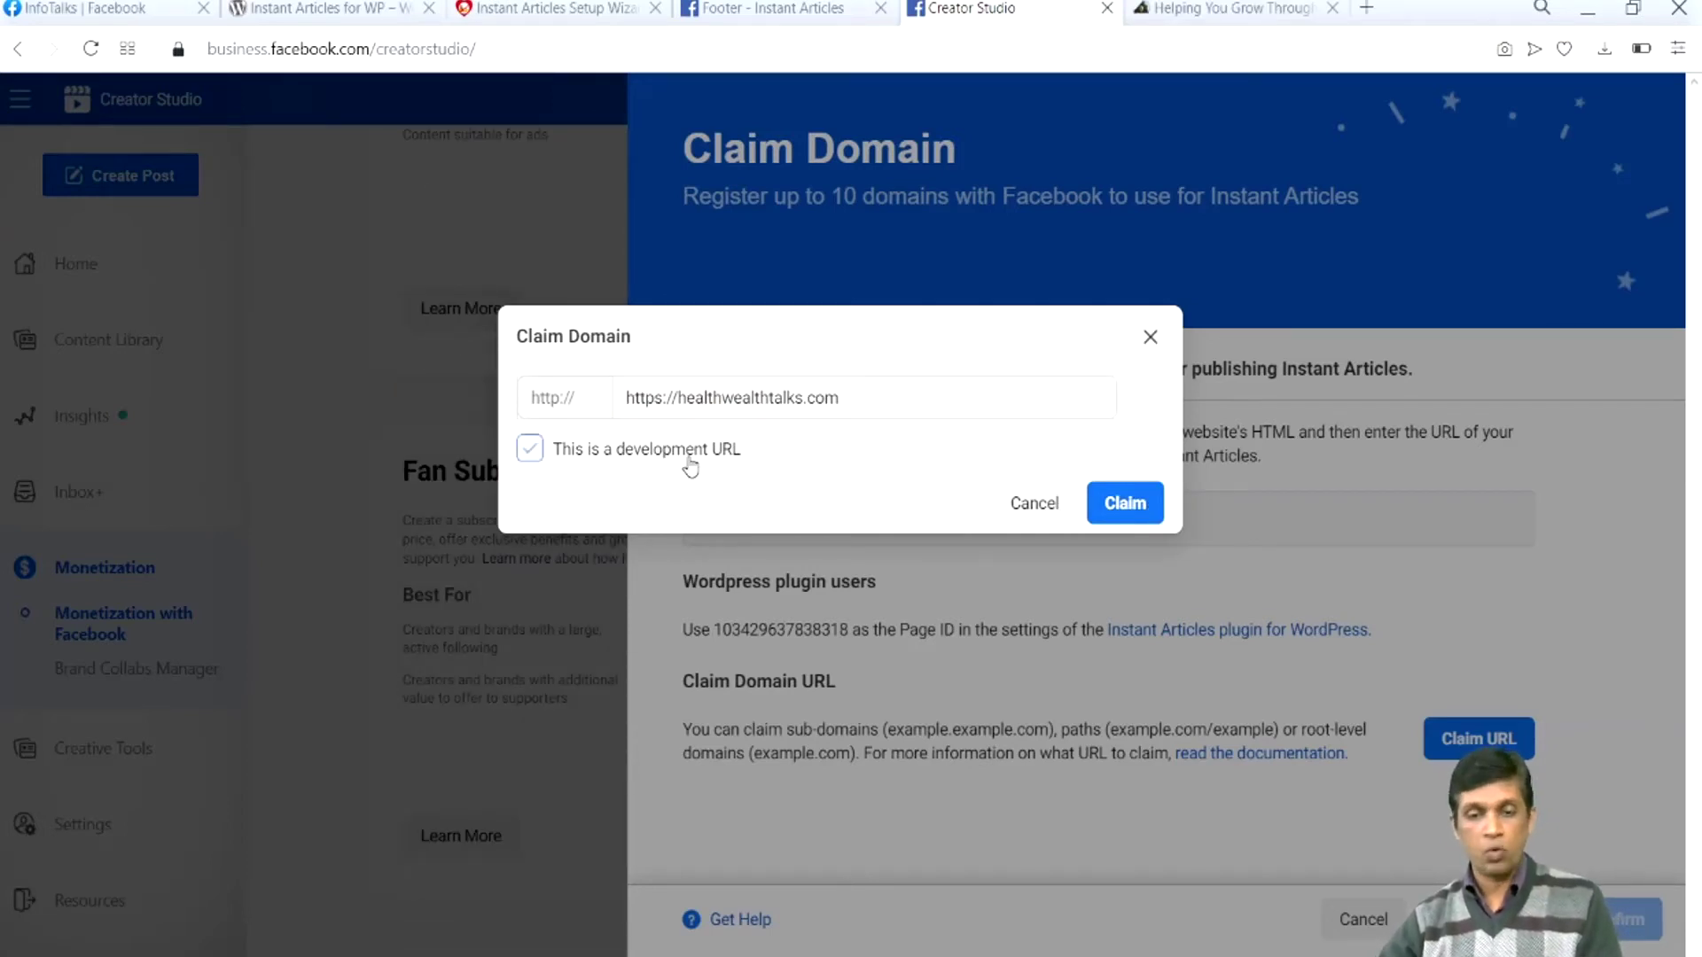
{"action": "left_click", "coordinate": [1127, 516]}
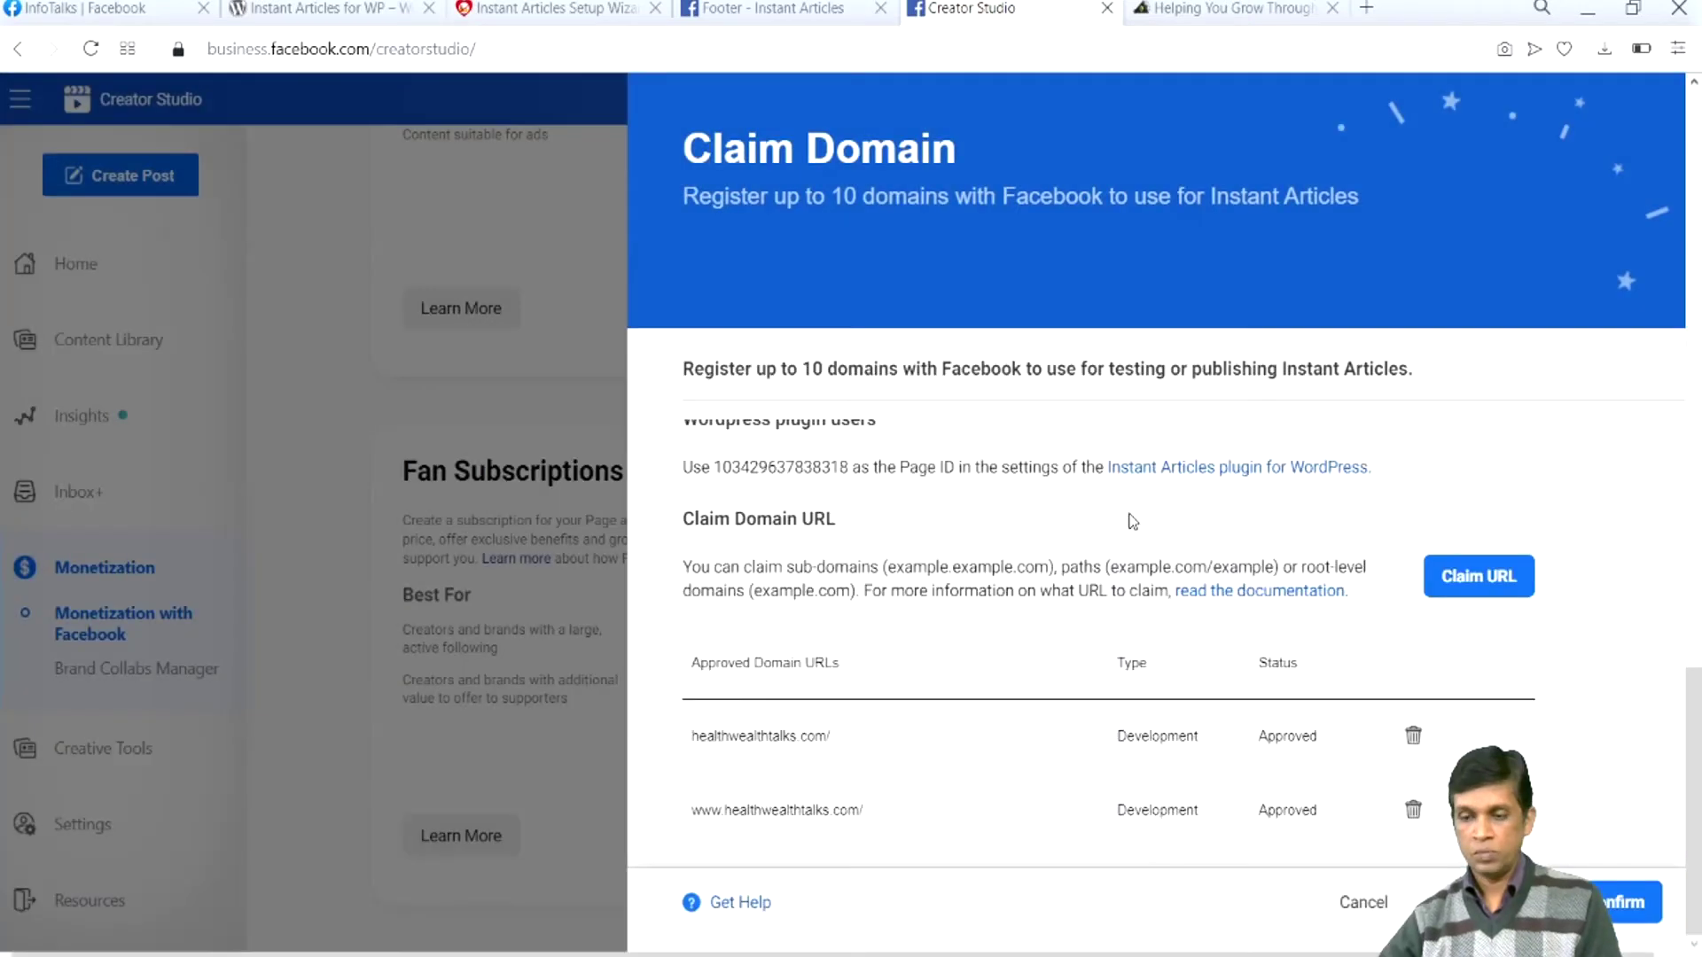
{"action": "scroll", "coordinate": [1132, 521], "scroll_direction": "down", "scroll_amount": 2}
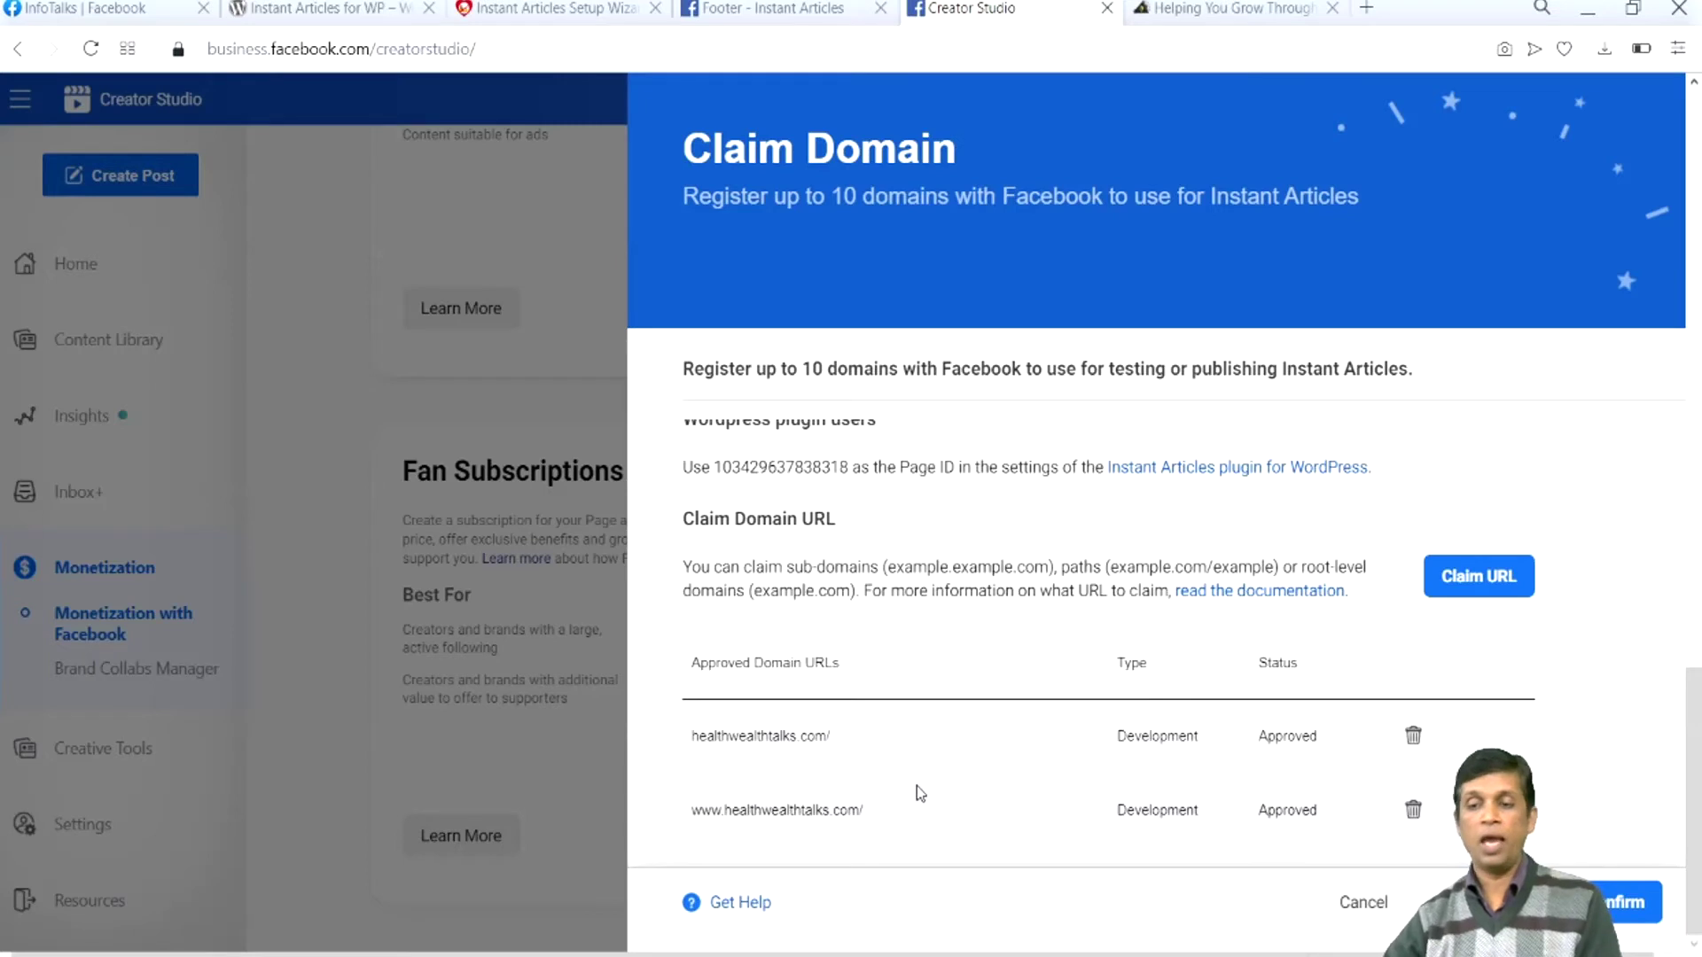
{"action": "scroll", "coordinate": [976, 640], "scroll_direction": "up", "scroll_amount": 3}
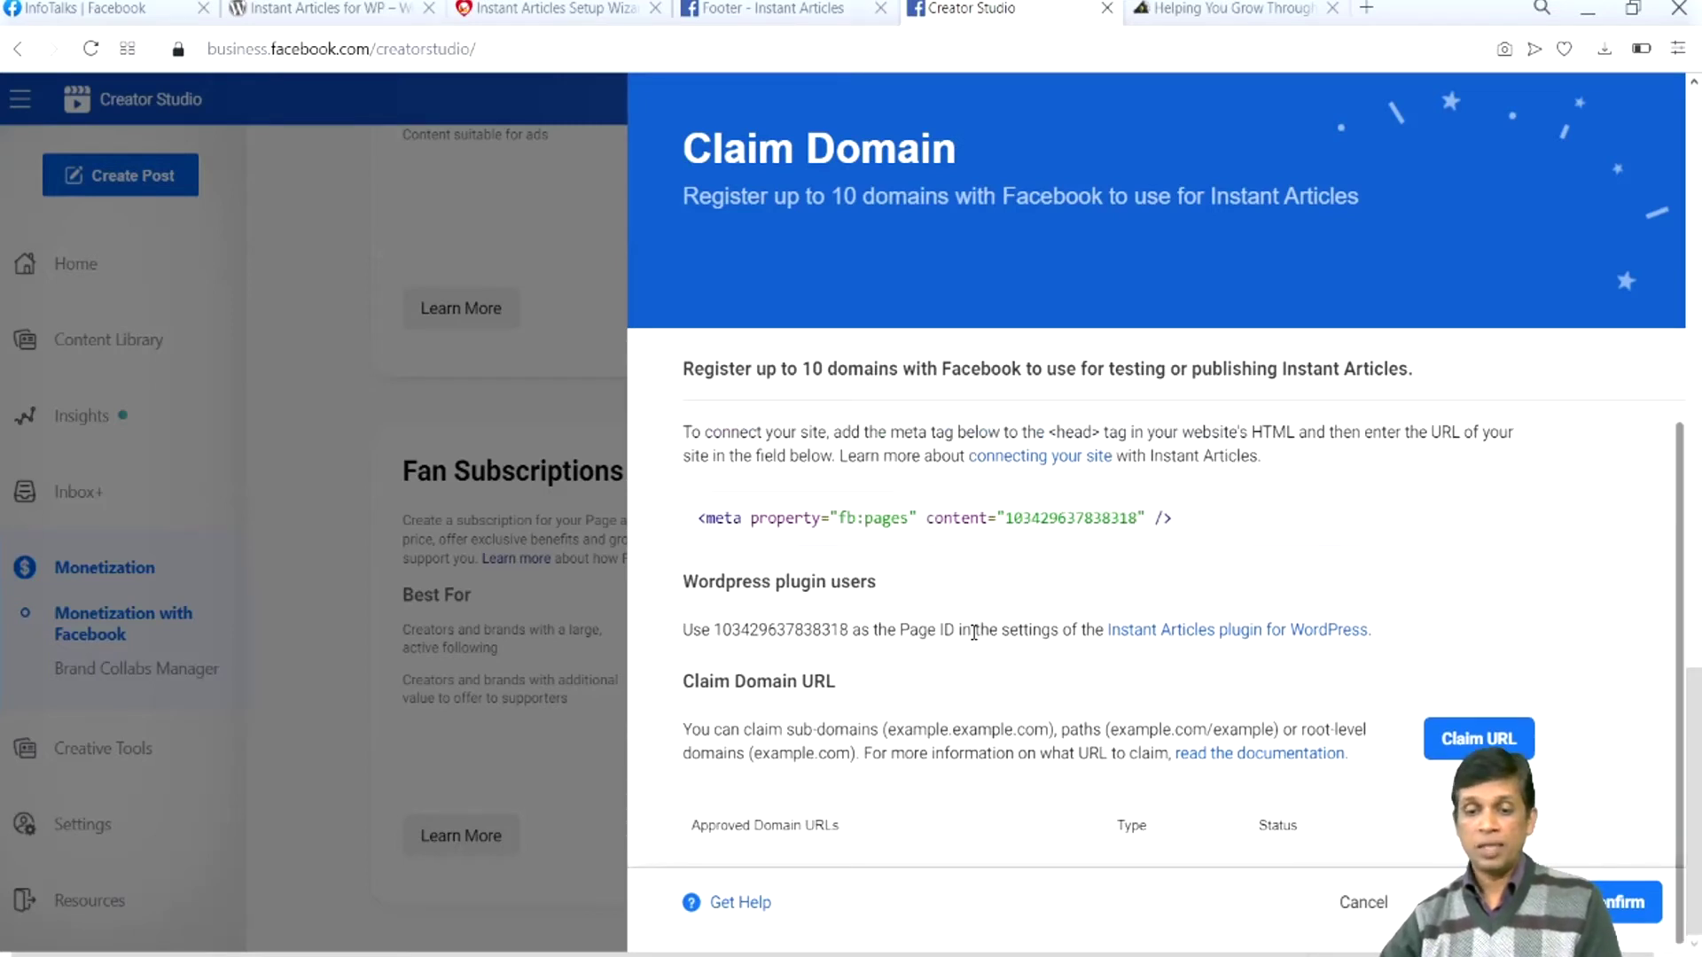
{"action": "scroll", "coordinate": [976, 640], "scroll_direction": "down", "scroll_amount": 3}
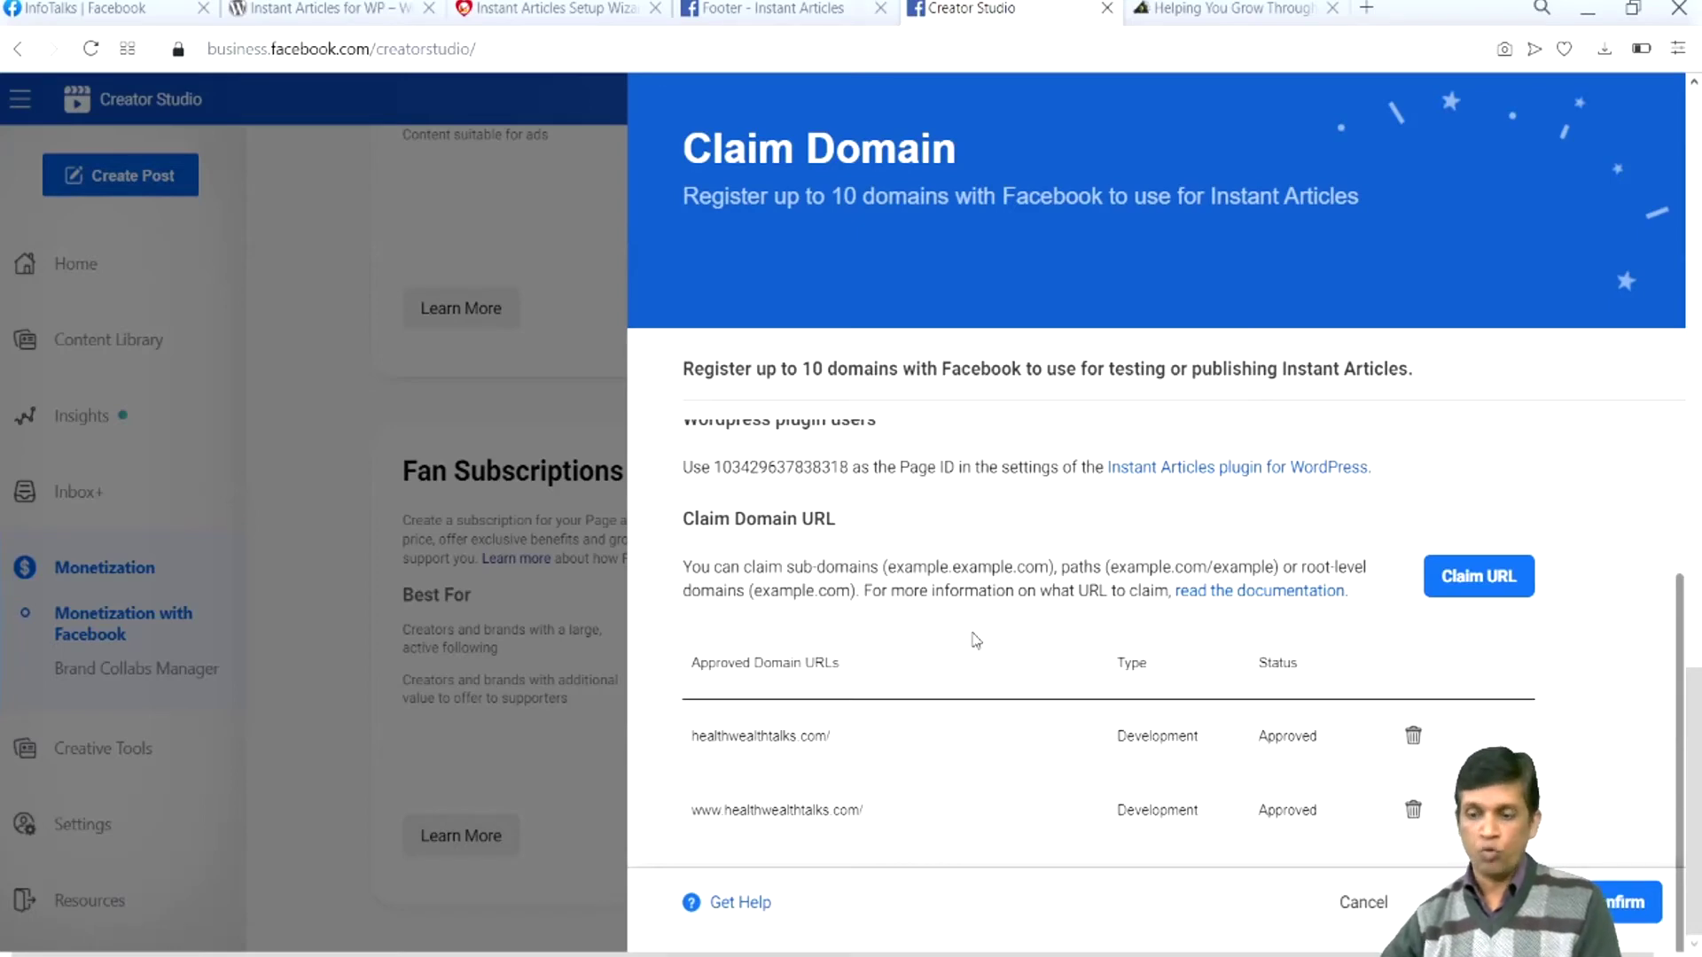
{"action": "left_click", "coordinate": [1608, 906]}
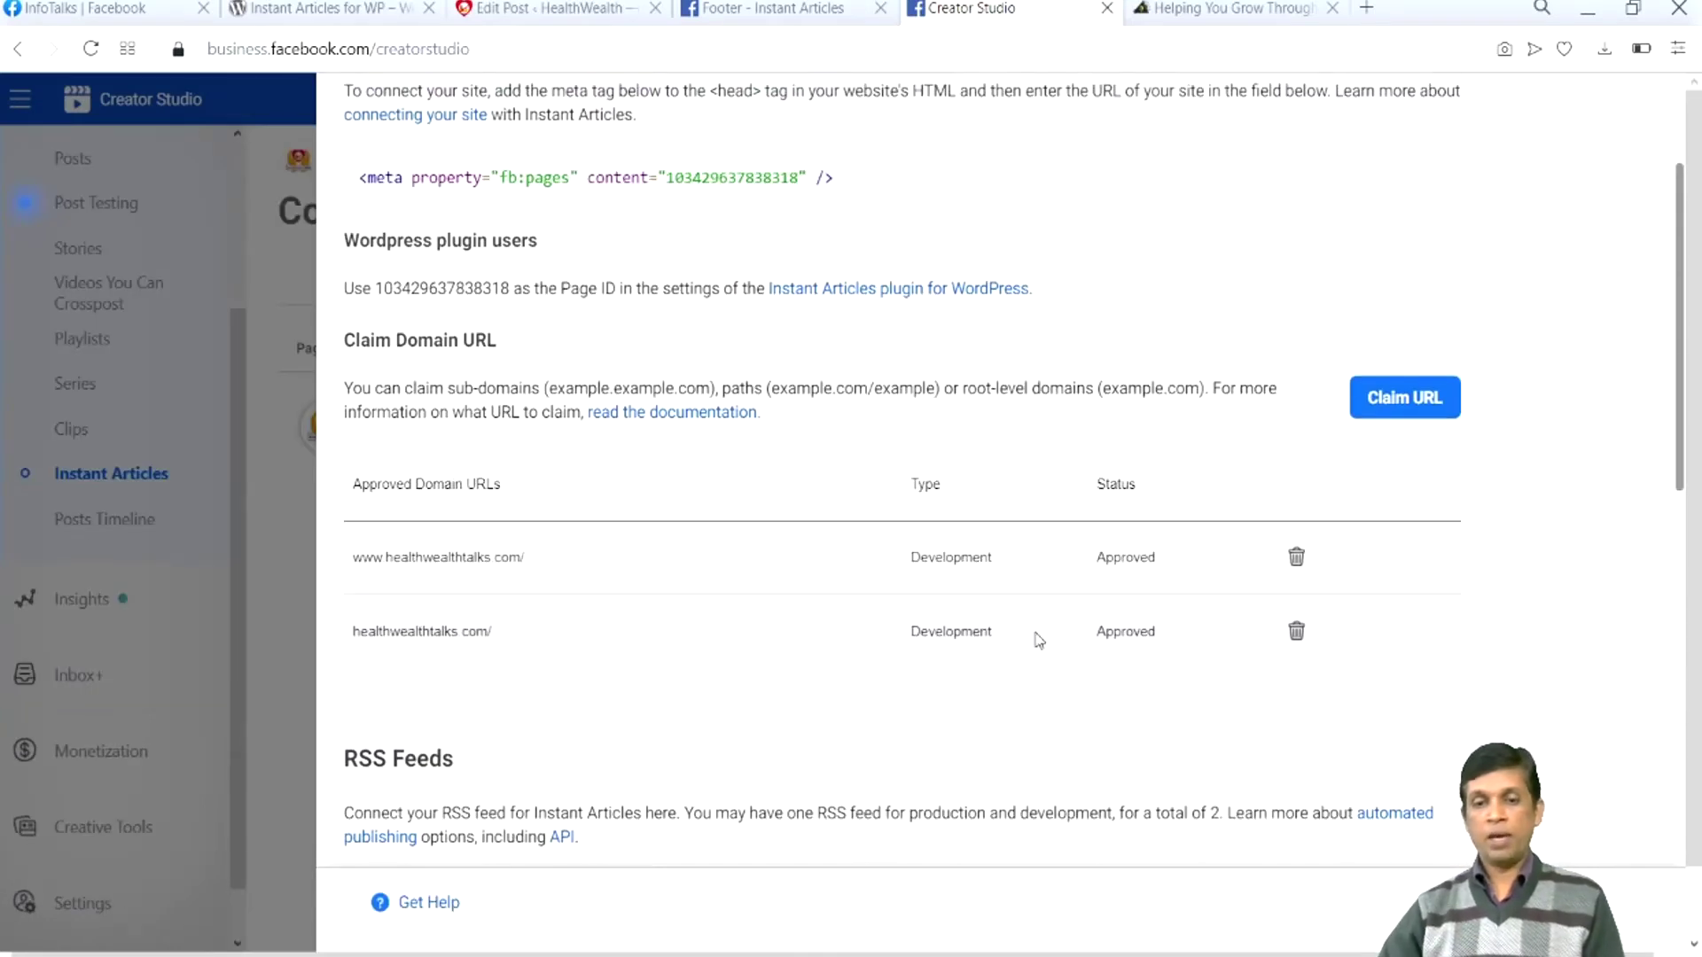
{"action": "scroll", "coordinate": [1039, 640], "scroll_direction": "down", "scroll_amount": 6}
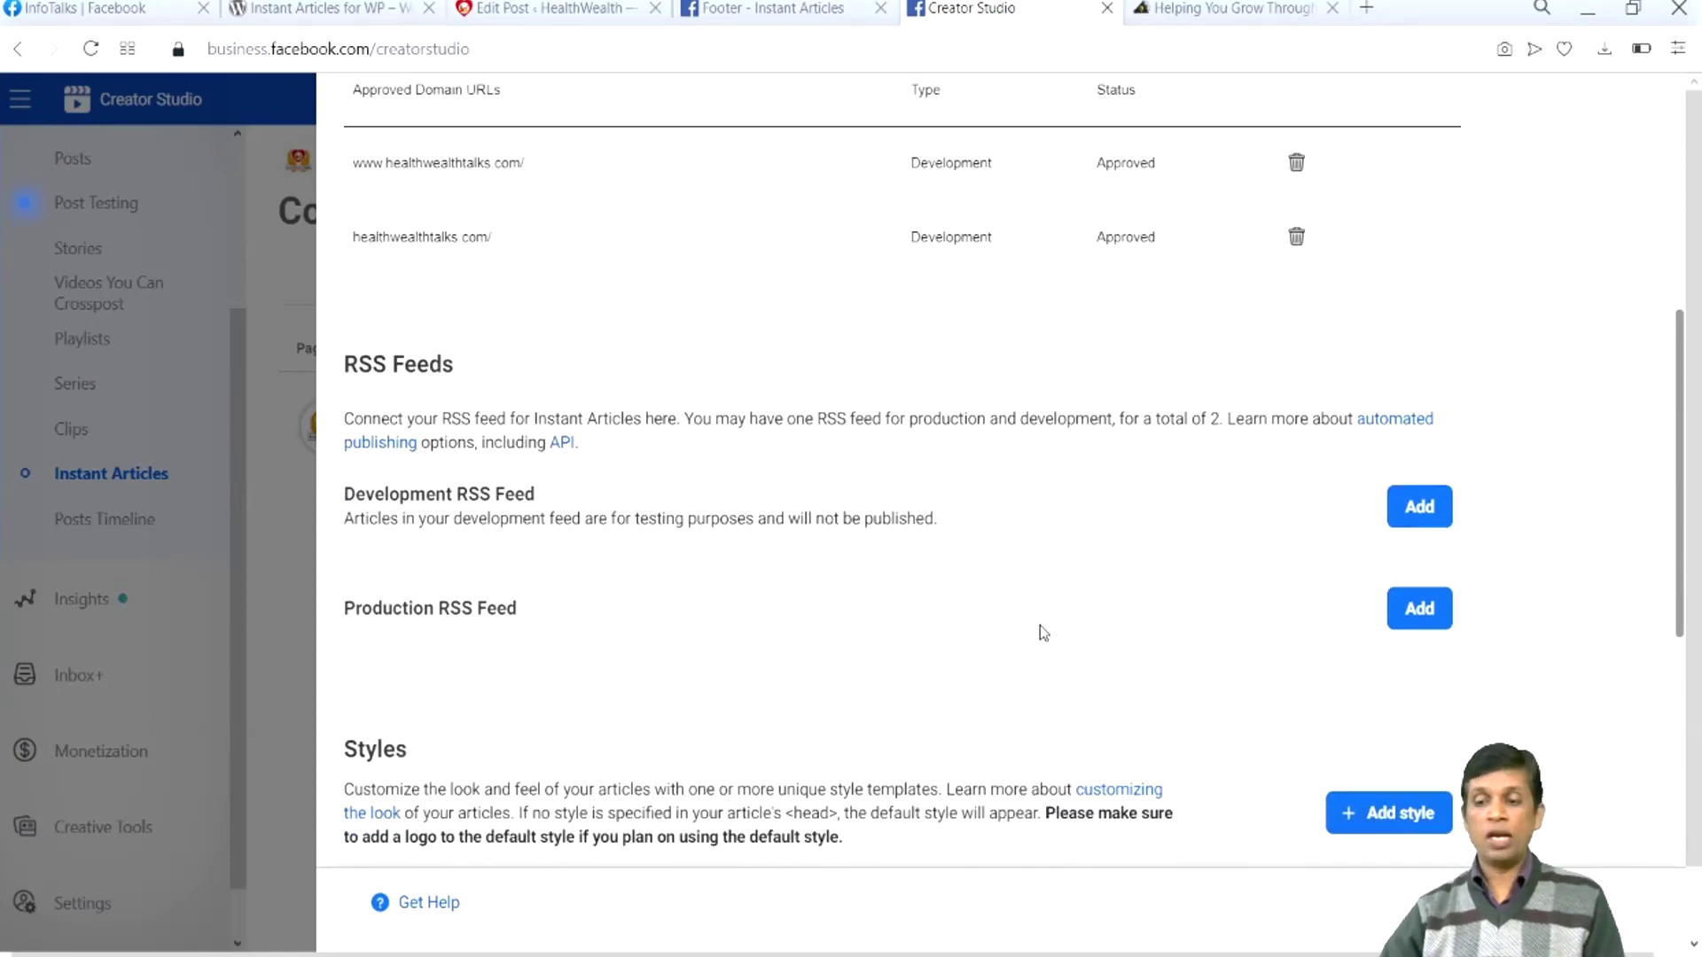
{"action": "scroll", "coordinate": [1043, 632], "scroll_direction": "up", "scroll_amount": 1}
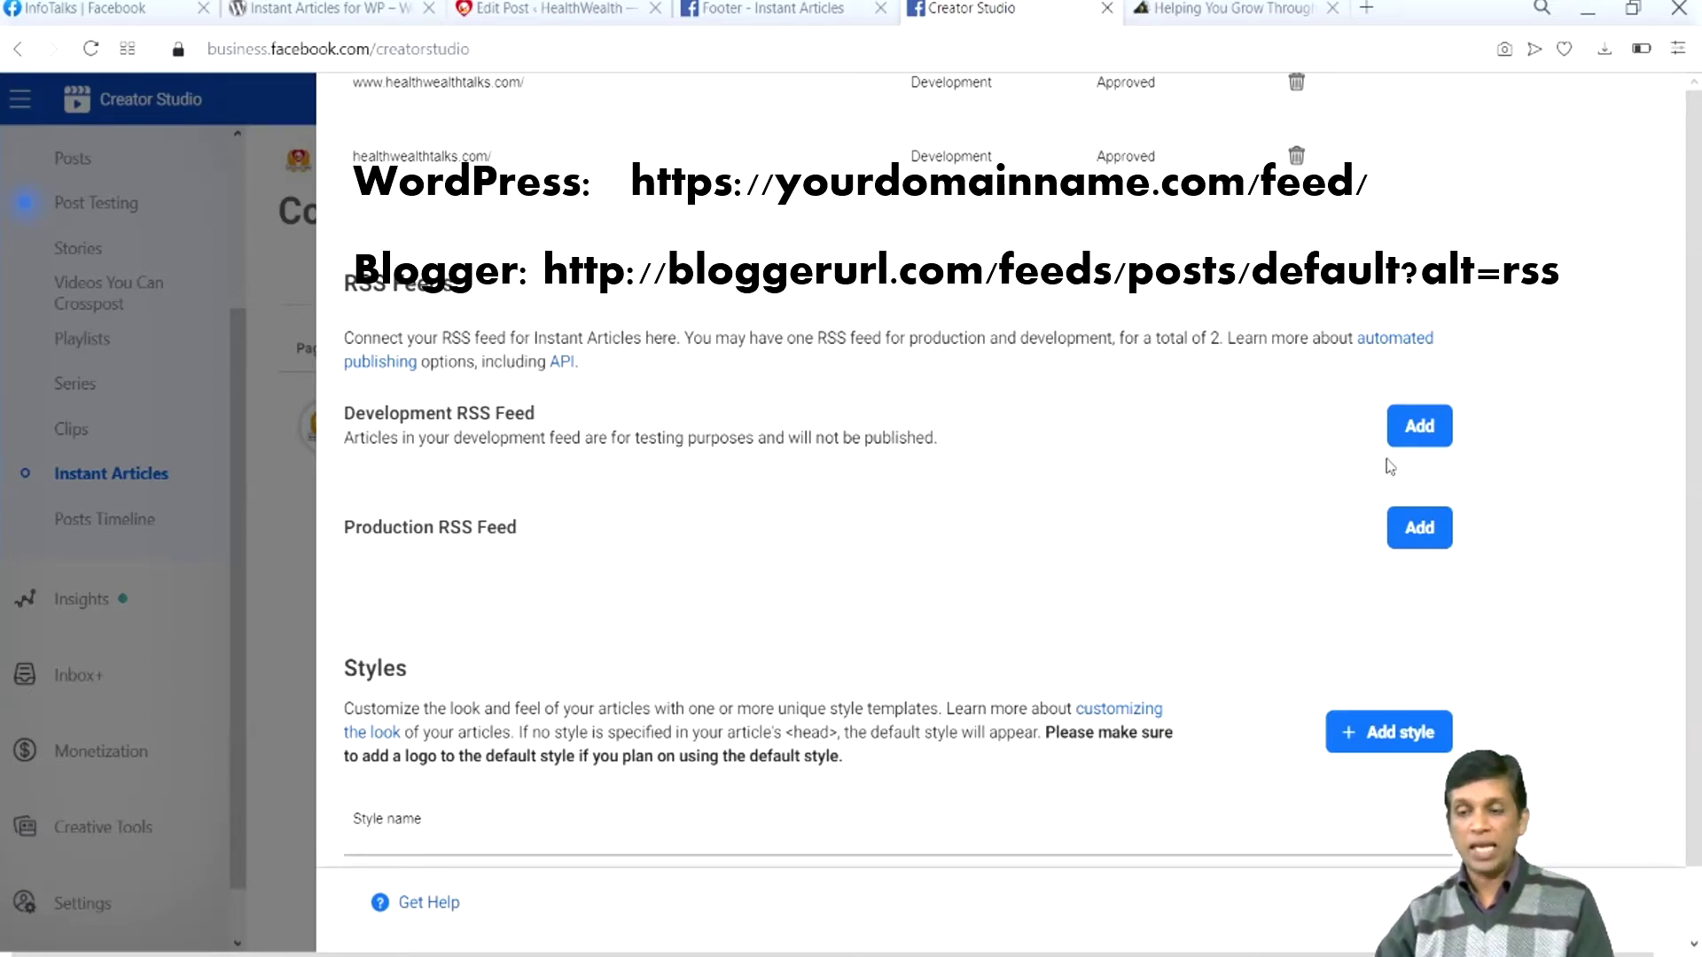
{"action": "left_click", "coordinate": [1418, 427]}
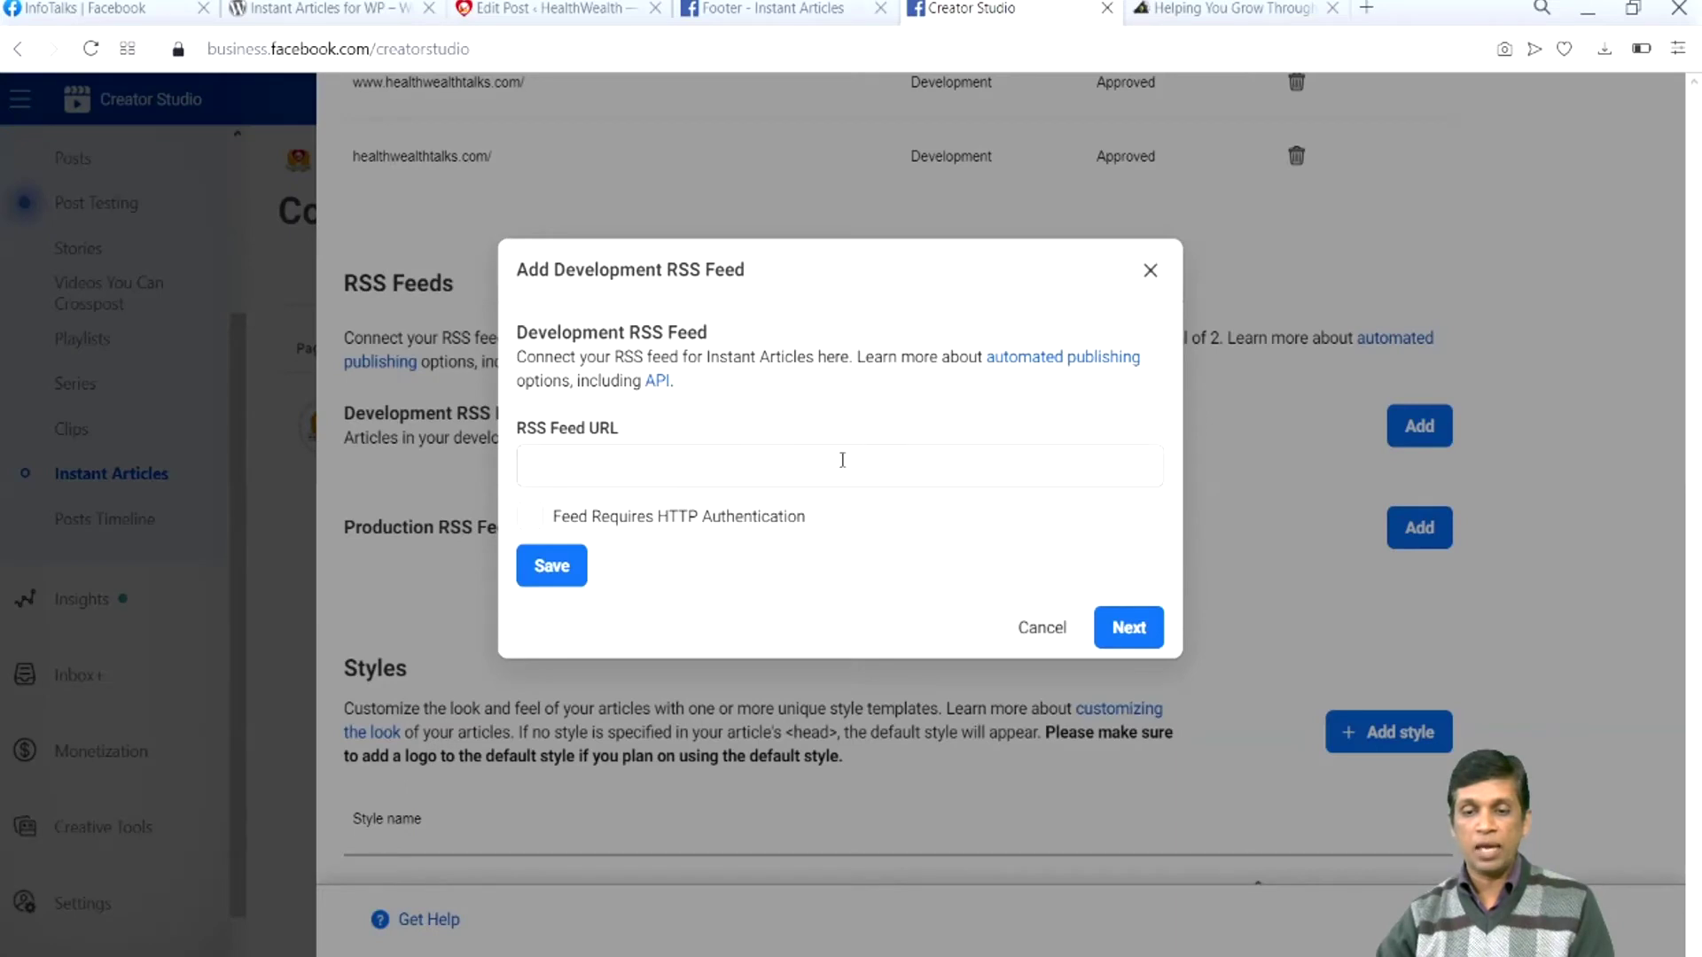
{"action": "left_click", "coordinate": [578, 457]}
{"action": "key", "text": "ctrl+v"}
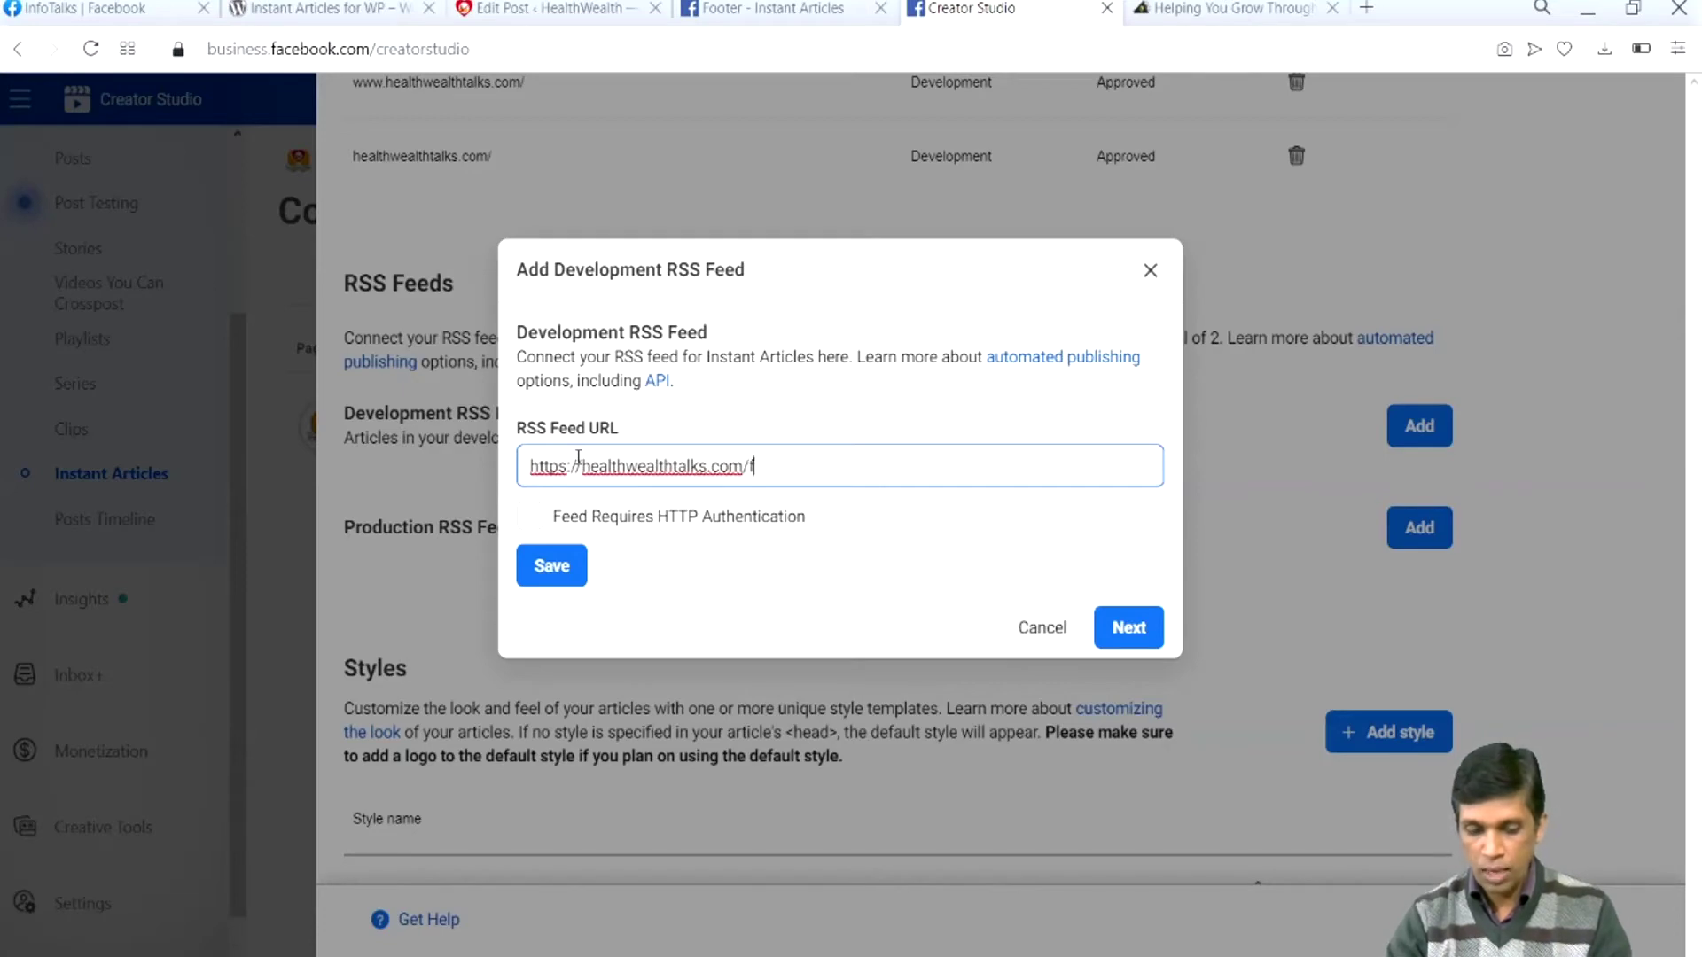
{"action": "type", "text": "/feed/"}
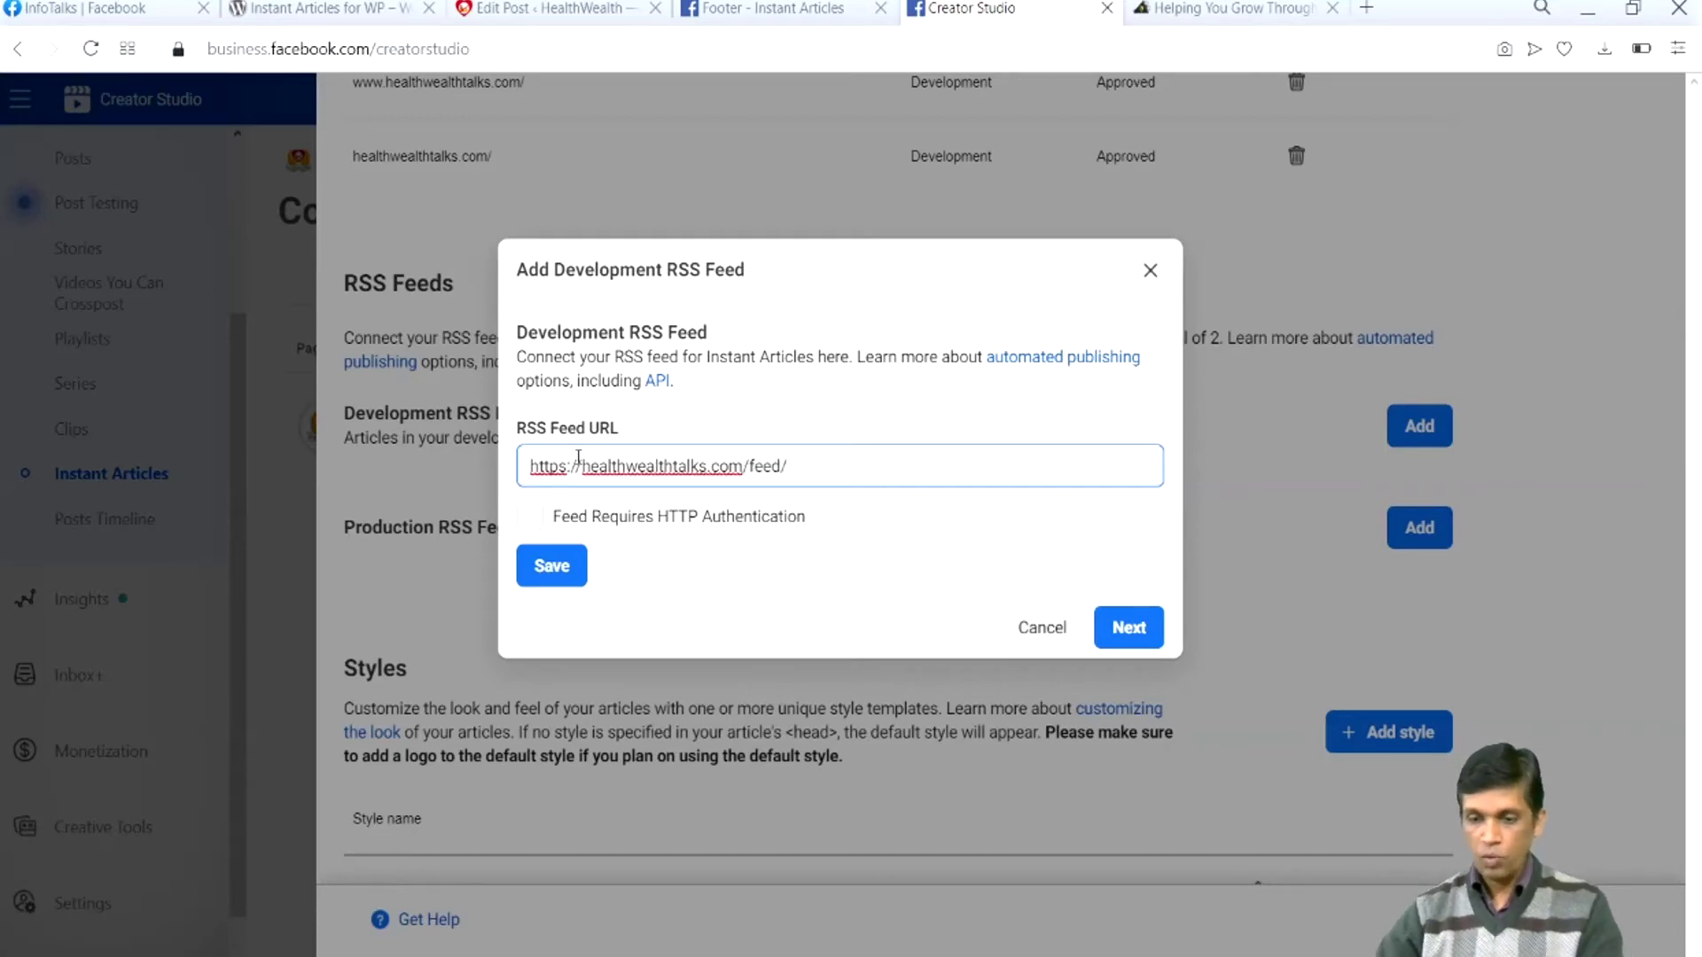
{"action": "left_click", "coordinate": [1130, 627]}
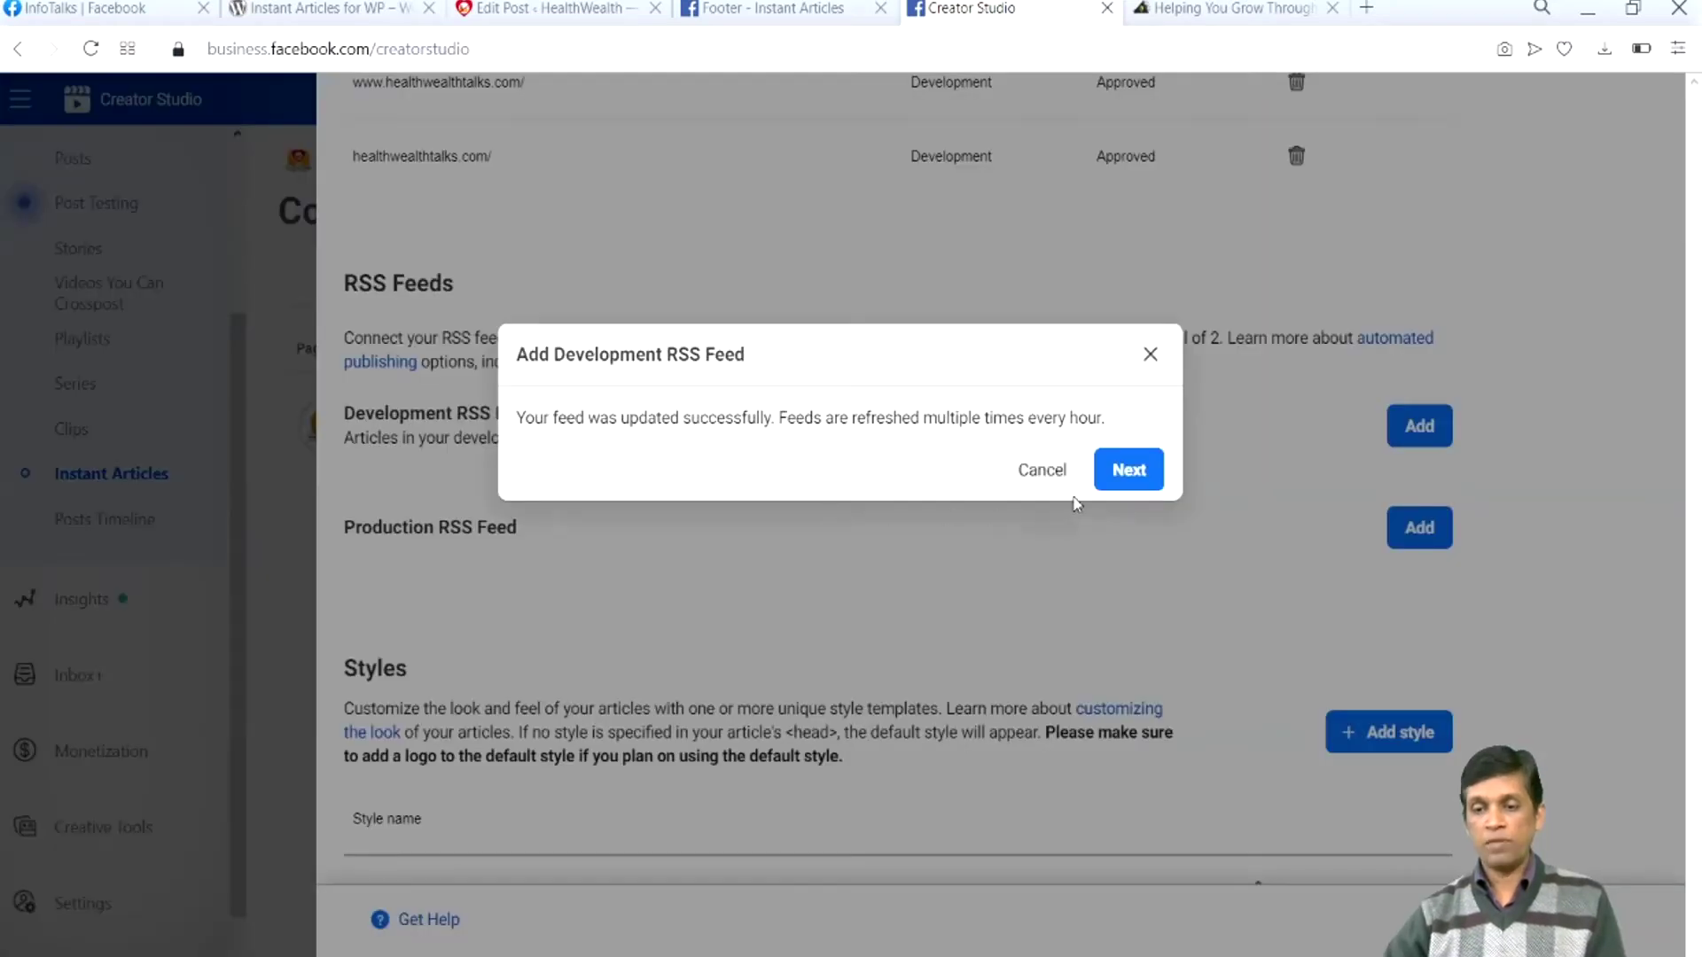
{"action": "left_click", "coordinate": [1128, 470]}
{"action": "left_click", "coordinate": [1409, 664]}
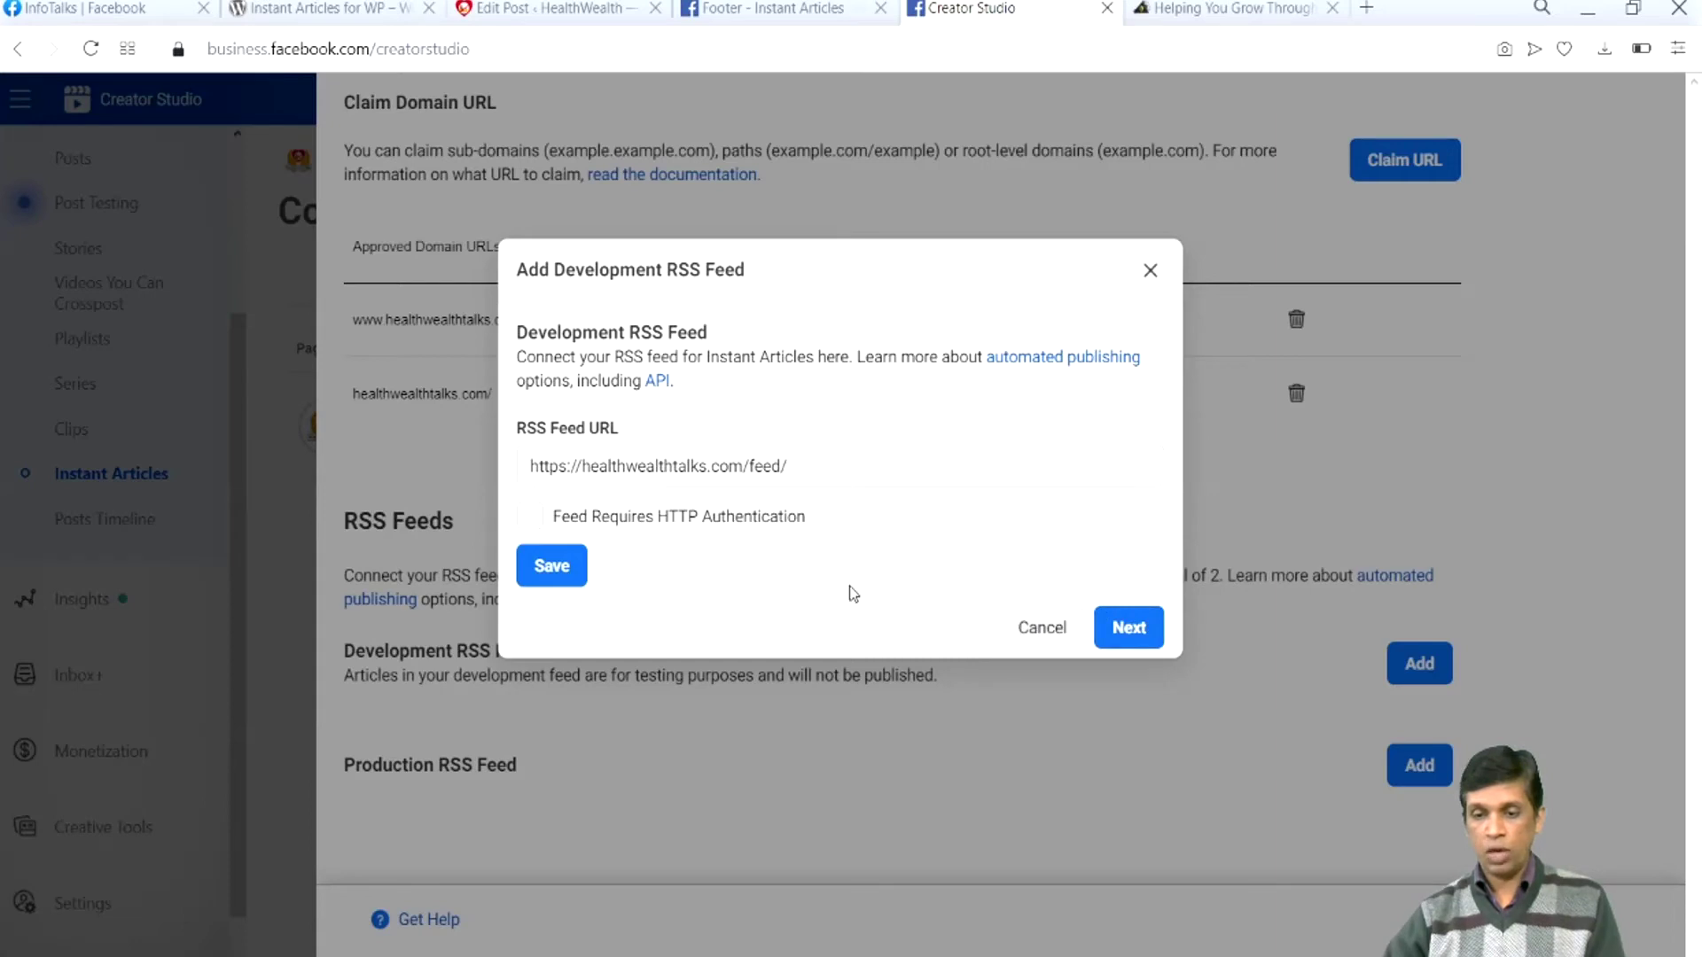
{"action": "left_click", "coordinate": [551, 566]}
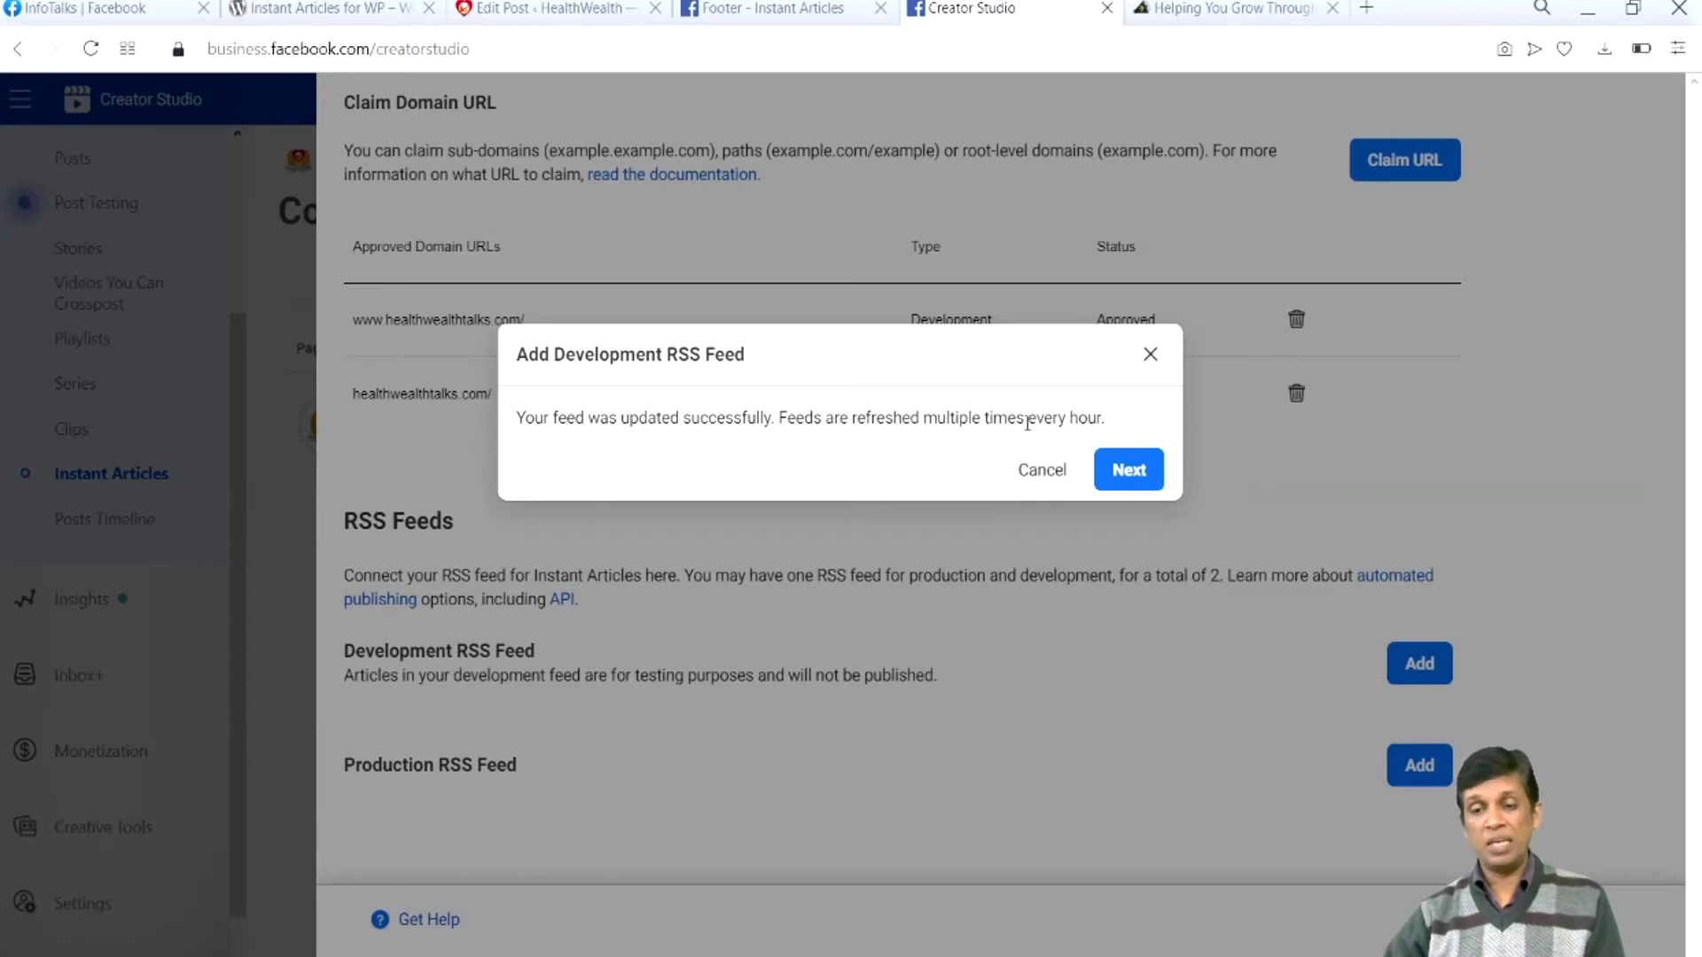
{"action": "left_click", "coordinate": [1044, 473]}
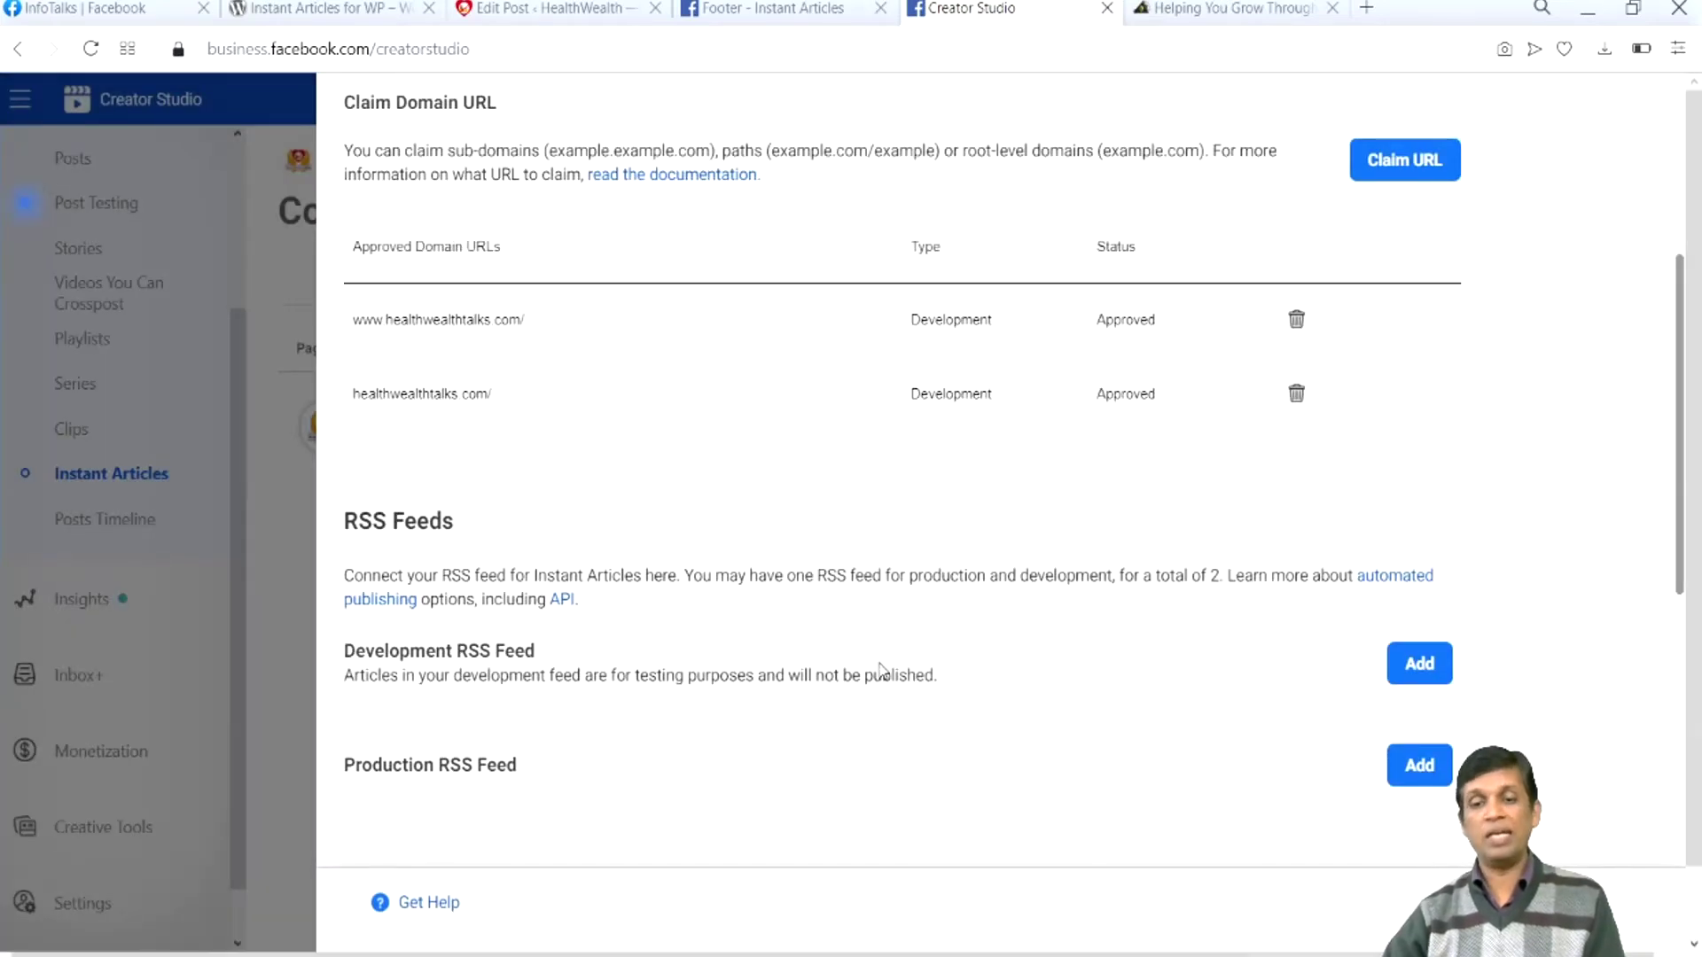
Look through the remaining Instant Articles settings and open the default style for editing
{"action": "scroll", "coordinate": [883, 671], "scroll_direction": "up", "scroll_amount": 5}
{"action": "scroll", "coordinate": [883, 671], "scroll_direction": "down", "scroll_amount": 10}
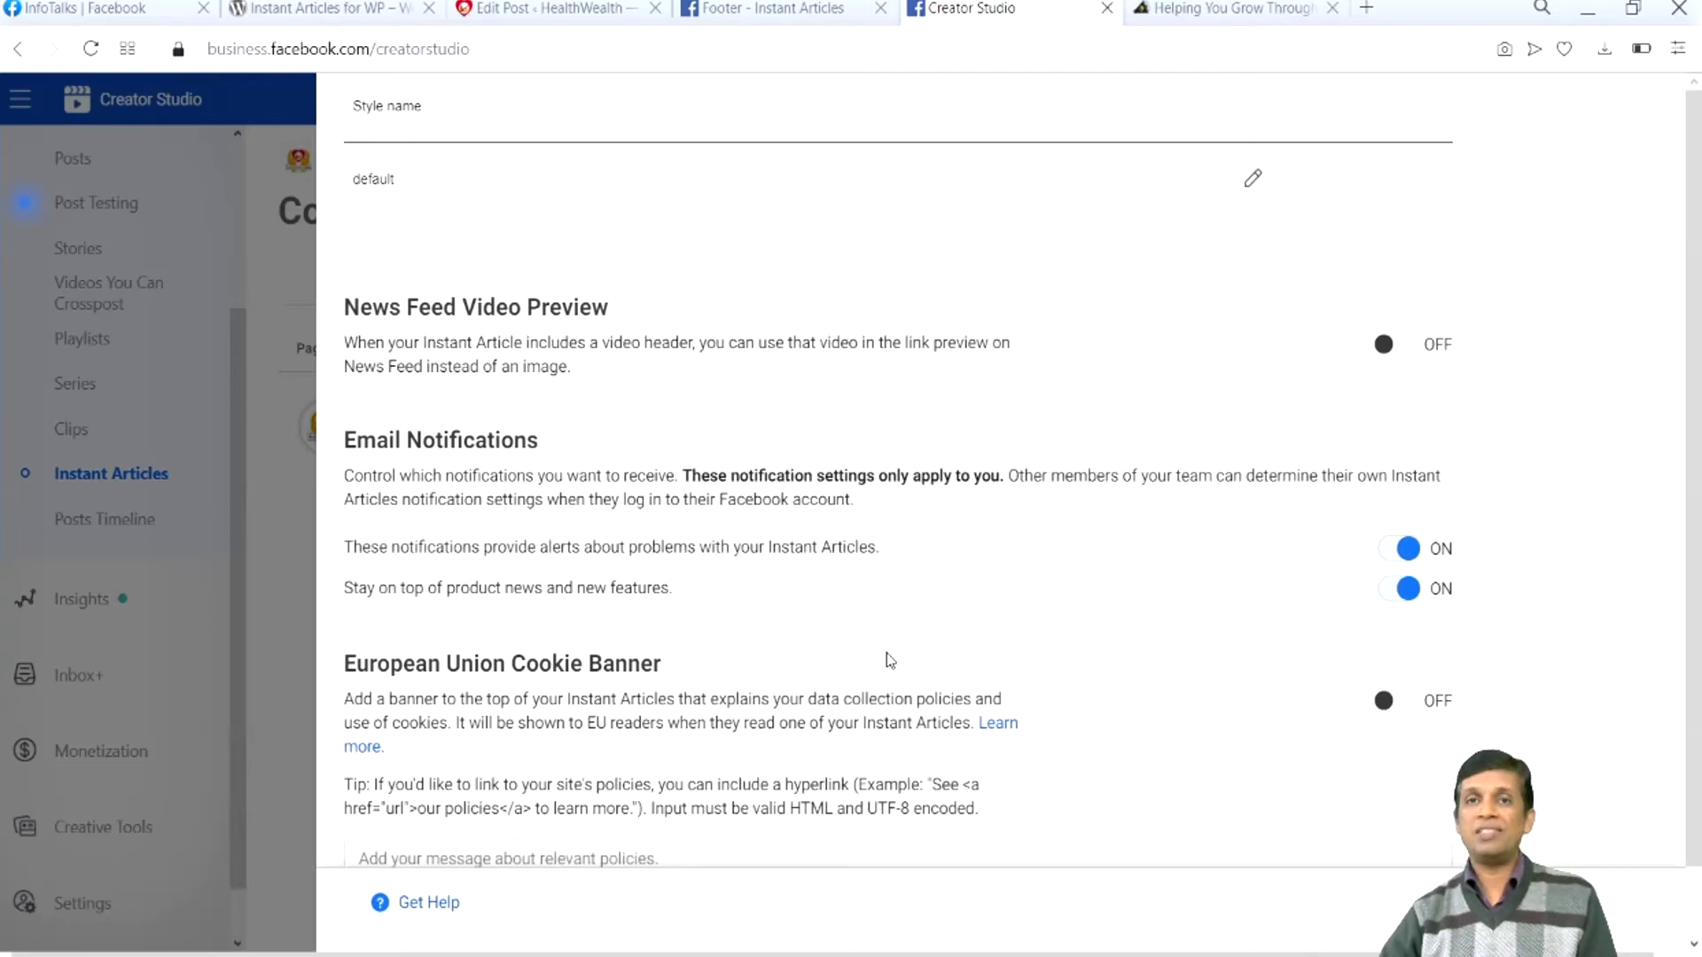
{"action": "scroll", "coordinate": [890, 660], "scroll_direction": "down", "scroll_amount": 2}
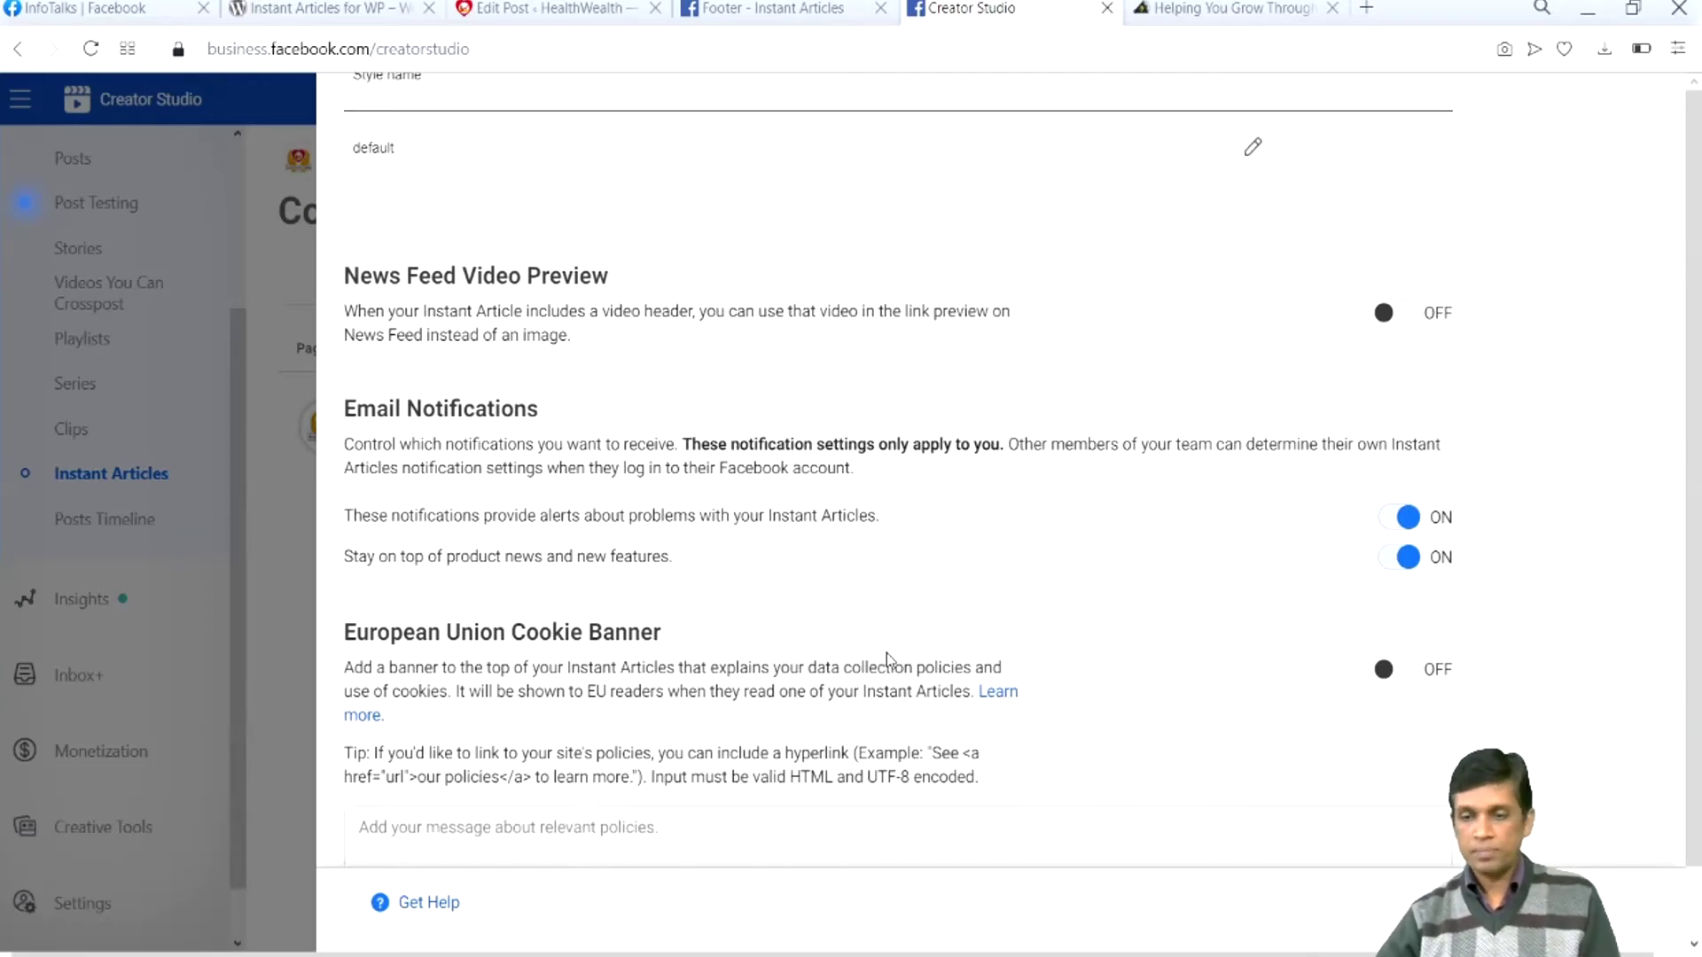
{"action": "scroll", "coordinate": [890, 658], "scroll_direction": "up", "scroll_amount": 7}
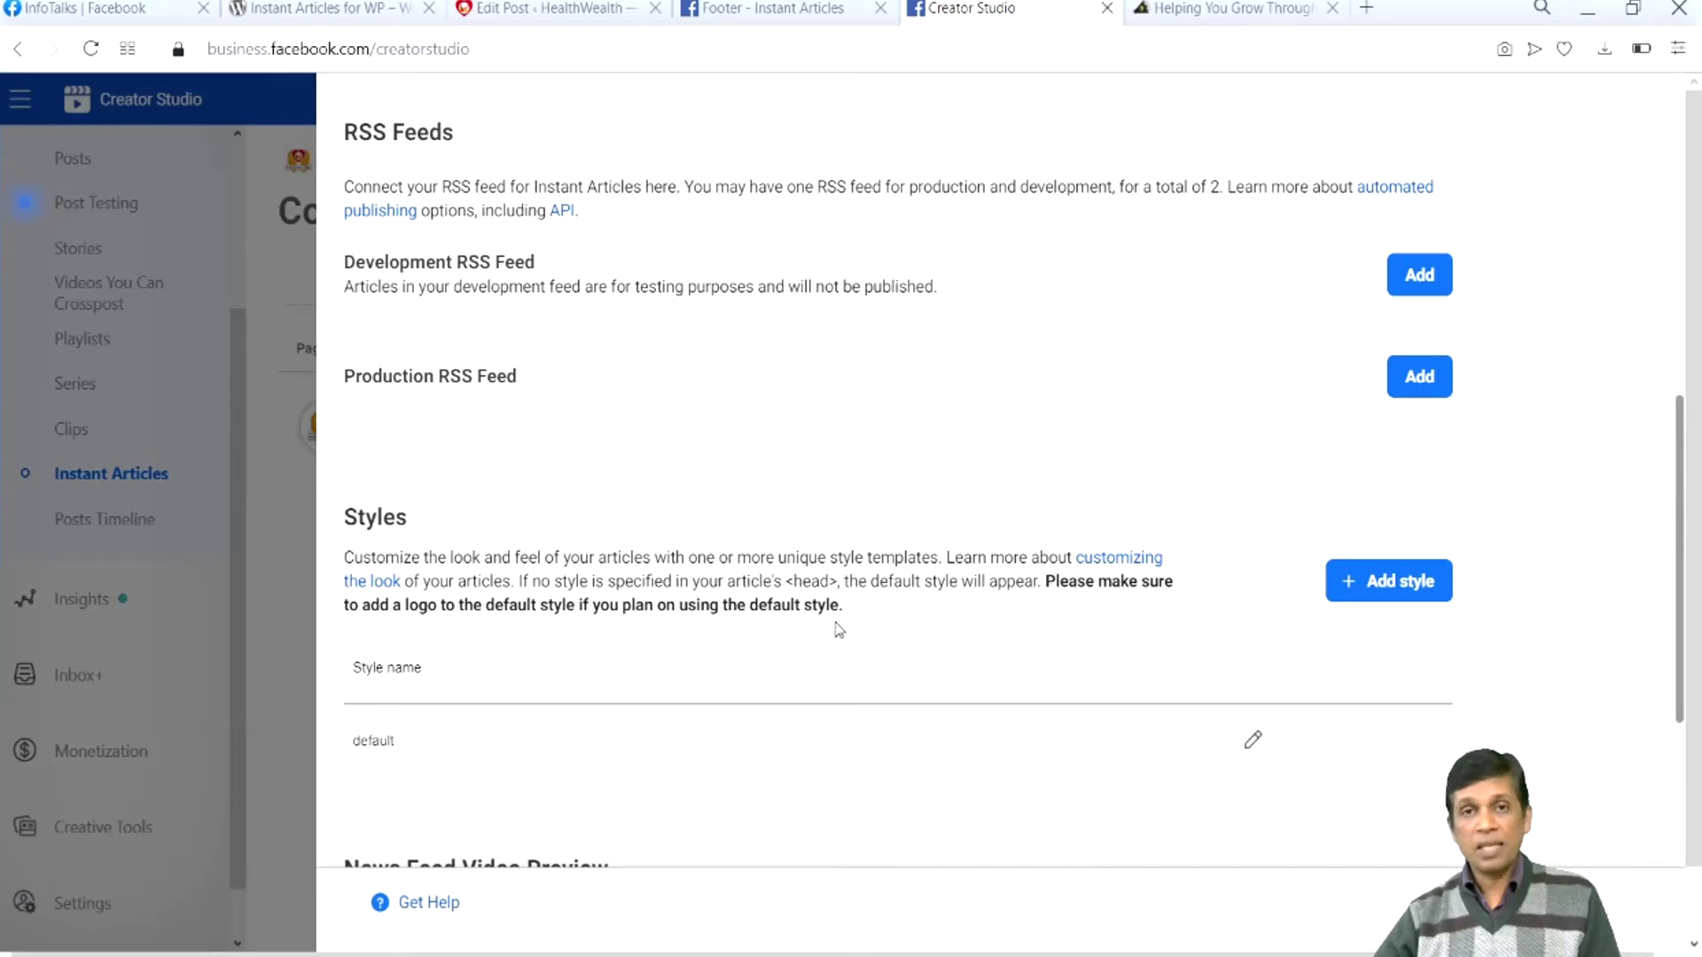
{"action": "scroll", "coordinate": [743, 578], "scroll_direction": "down", "scroll_amount": 1}
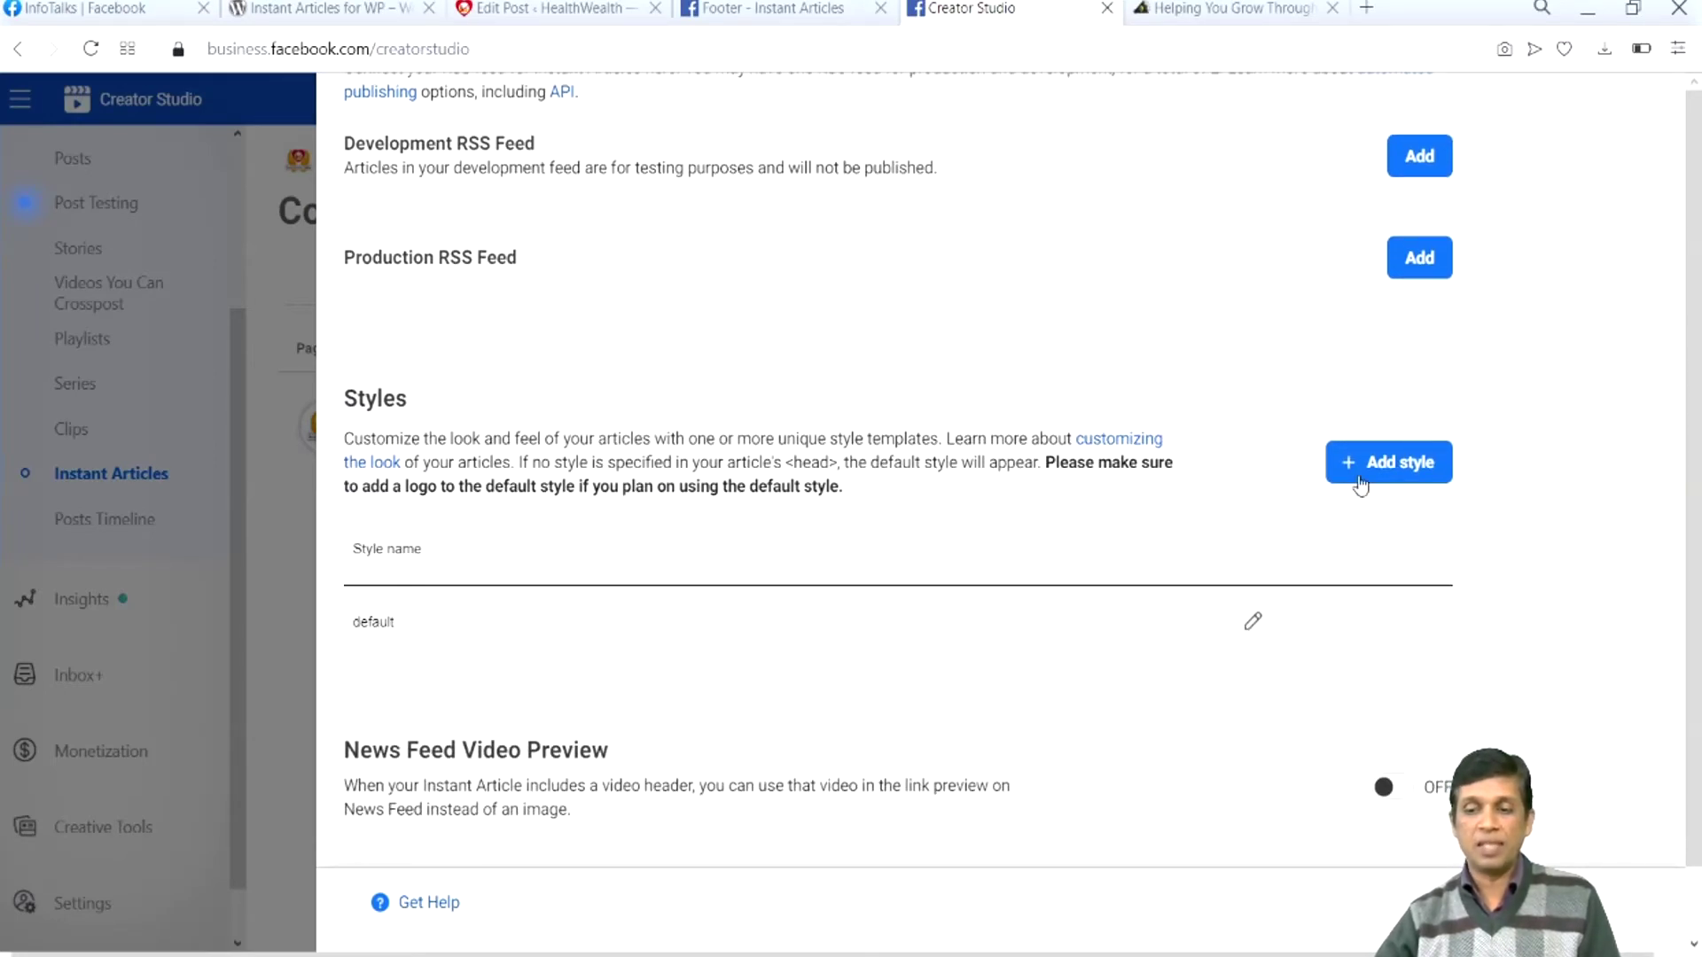
{"action": "left_click", "coordinate": [1252, 623]}
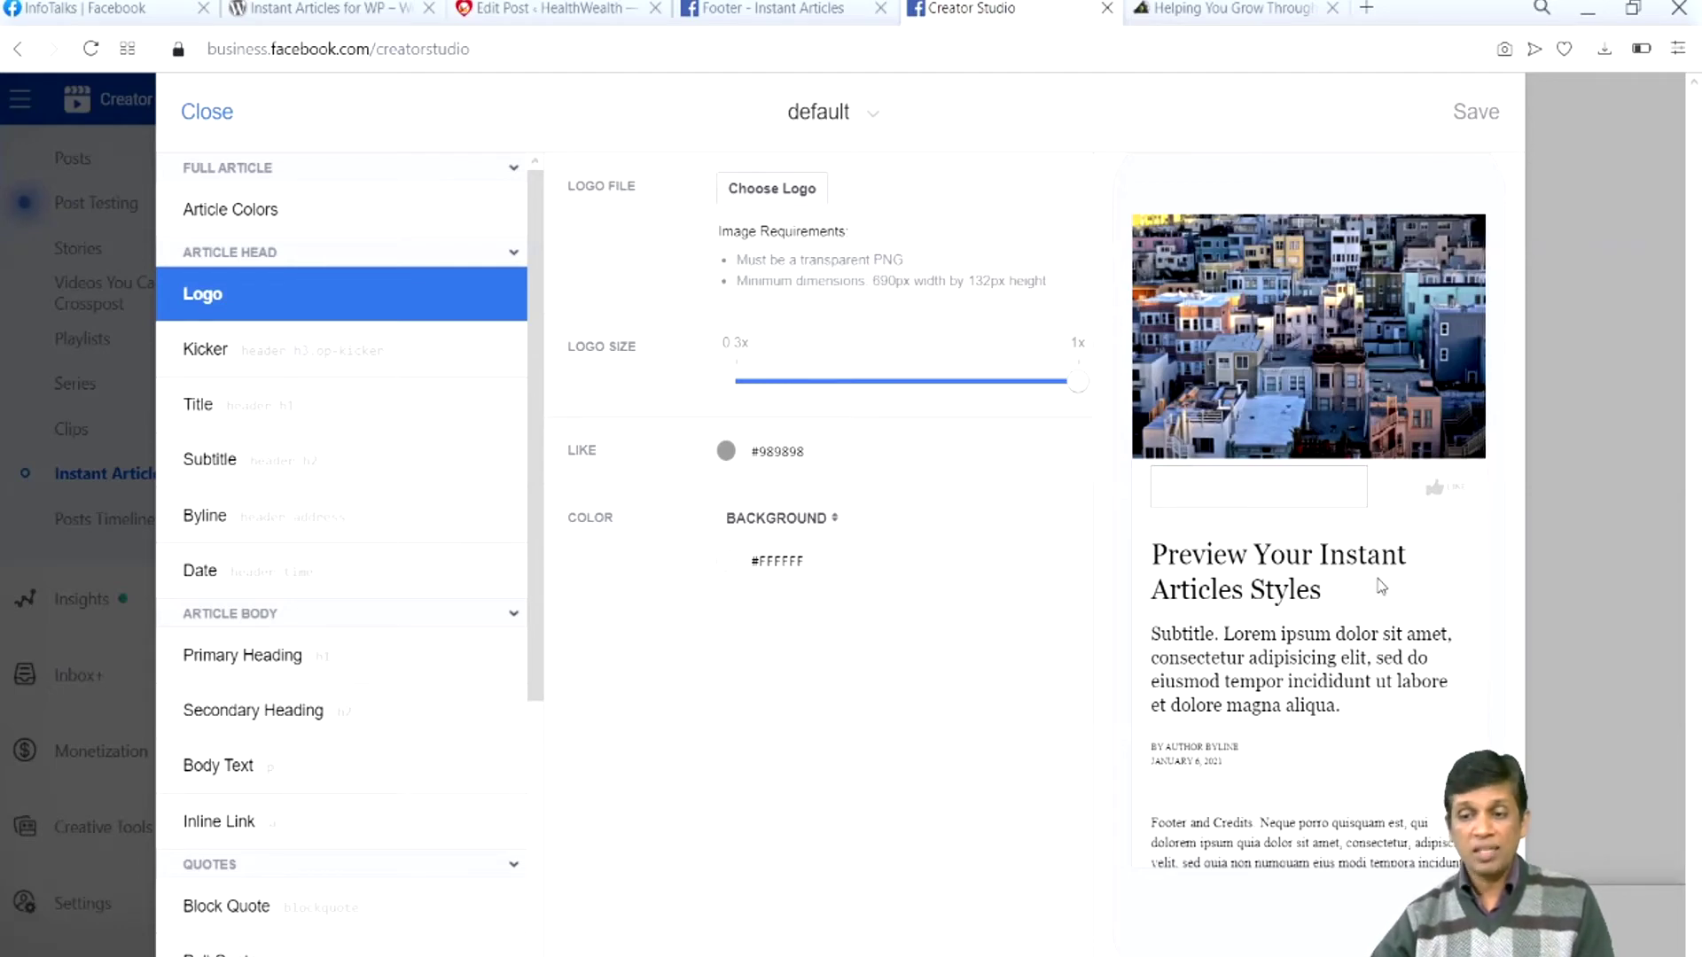
Examine the default style's element list and its Footer, Credits, and Copyright formatting options
{"action": "scroll", "coordinate": [1381, 587], "scroll_direction": "down", "scroll_amount": 3}
{"action": "scroll", "coordinate": [1381, 586], "scroll_direction": "up", "scroll_amount": 3}
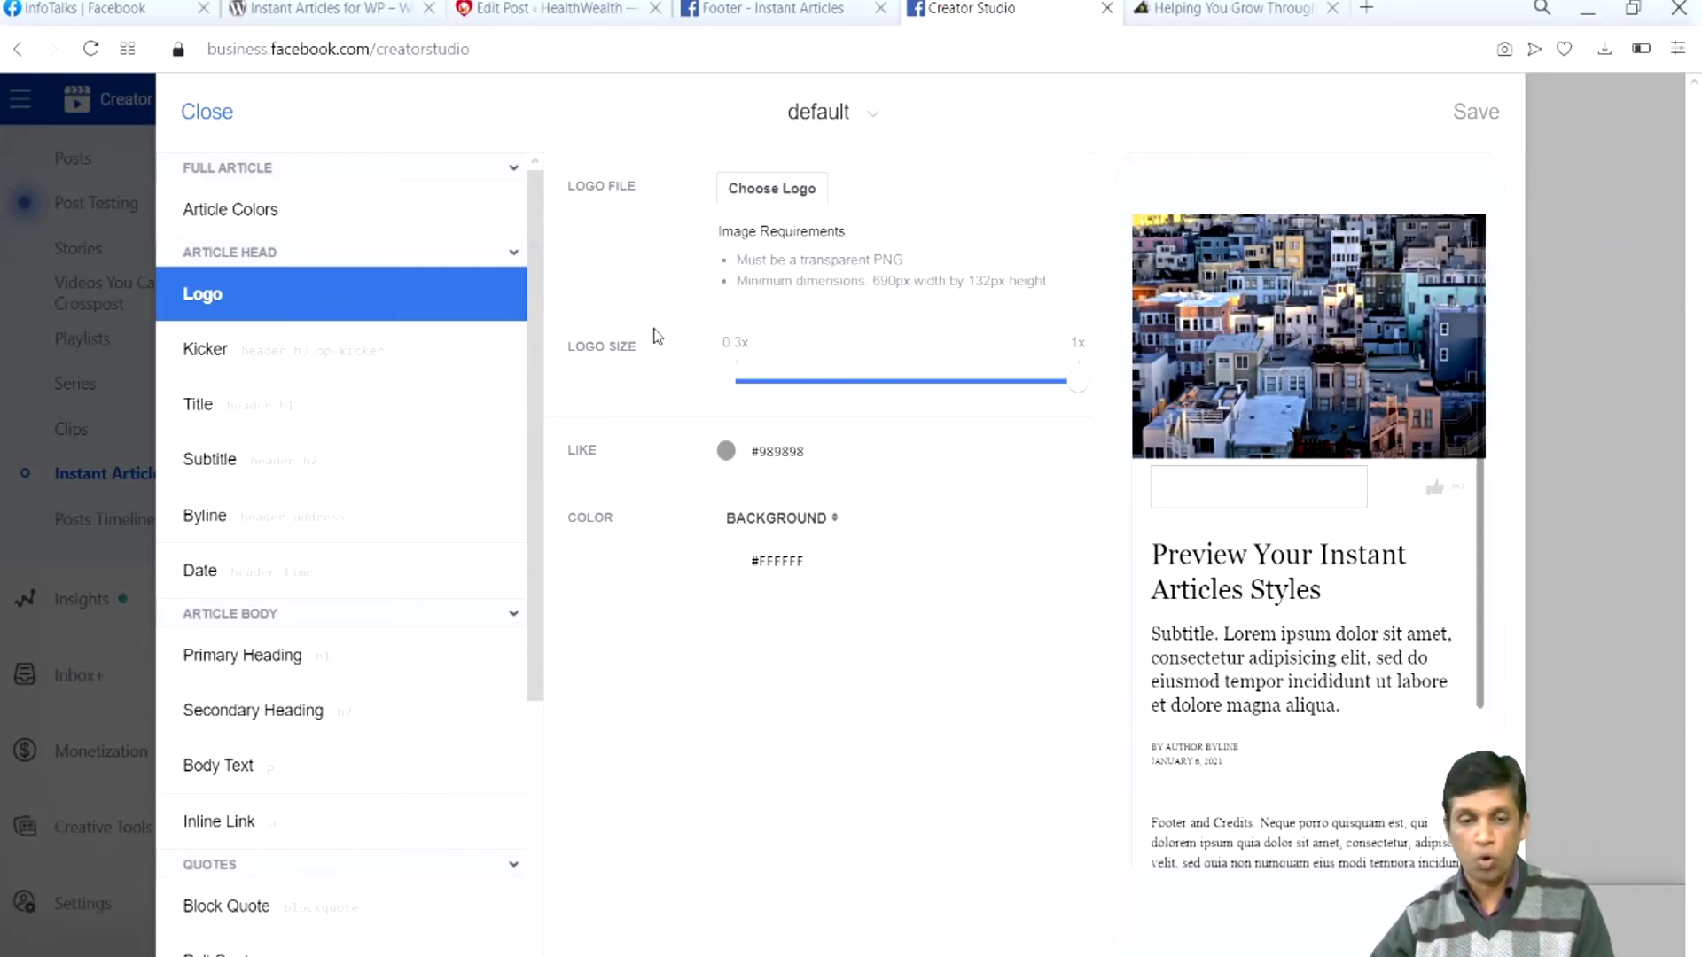
{"action": "scroll", "coordinate": [282, 478], "scroll_direction": "down", "scroll_amount": 5}
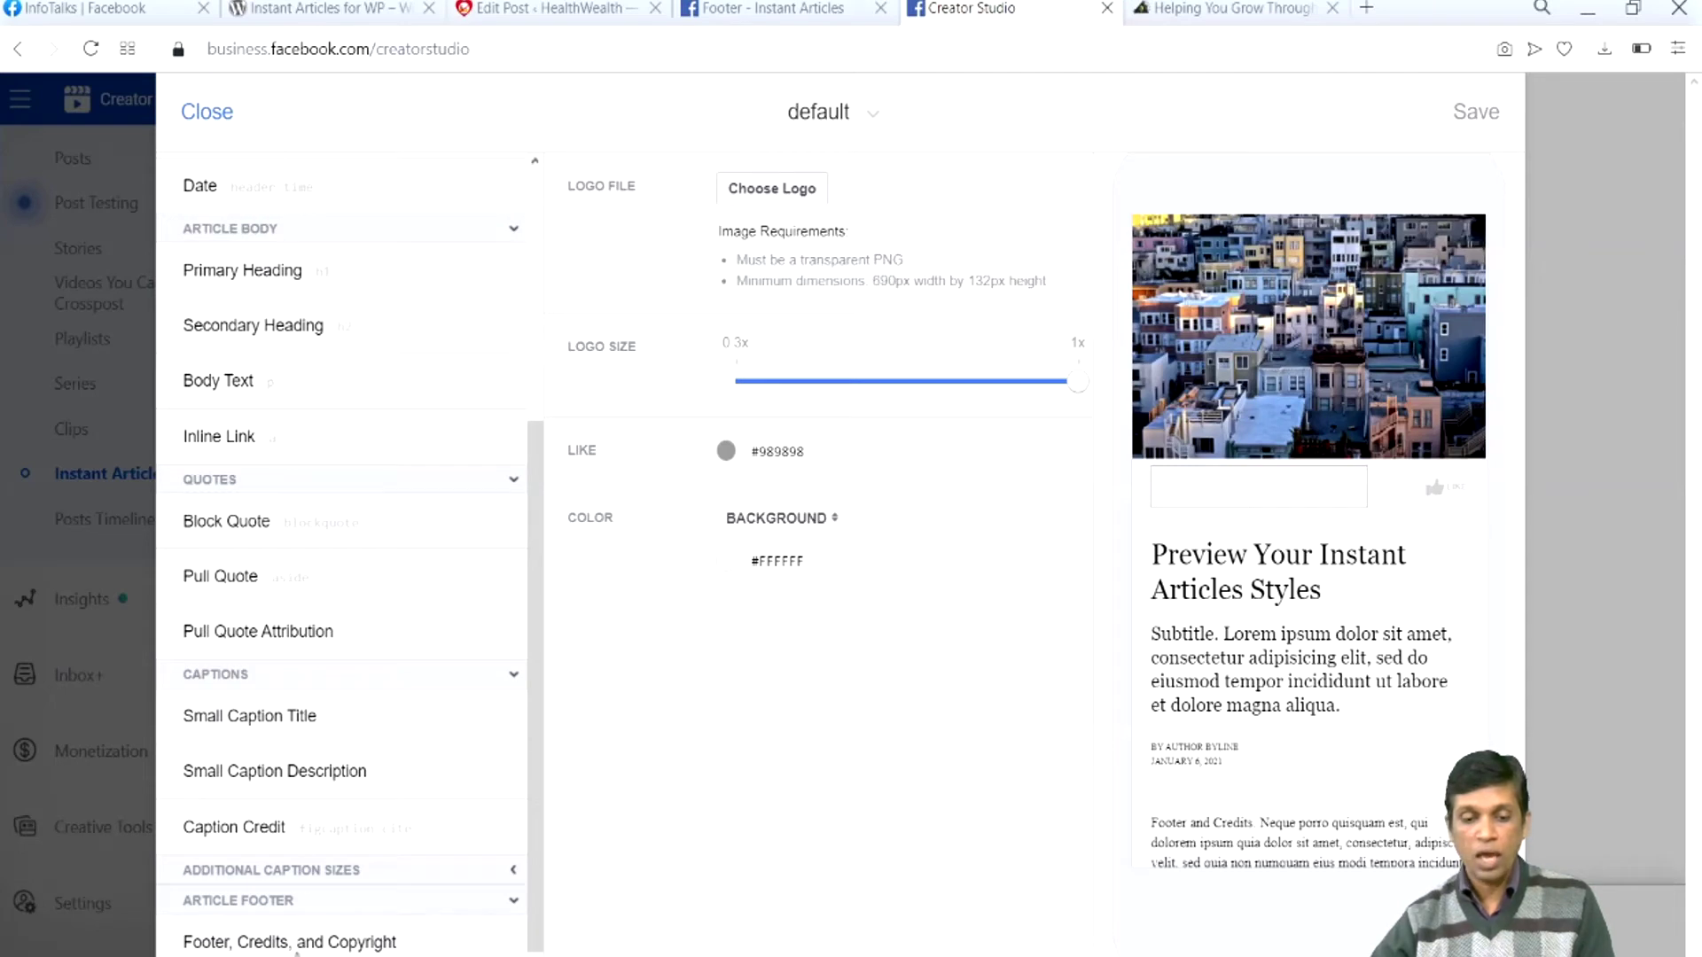
{"action": "left_click", "coordinate": [298, 948]}
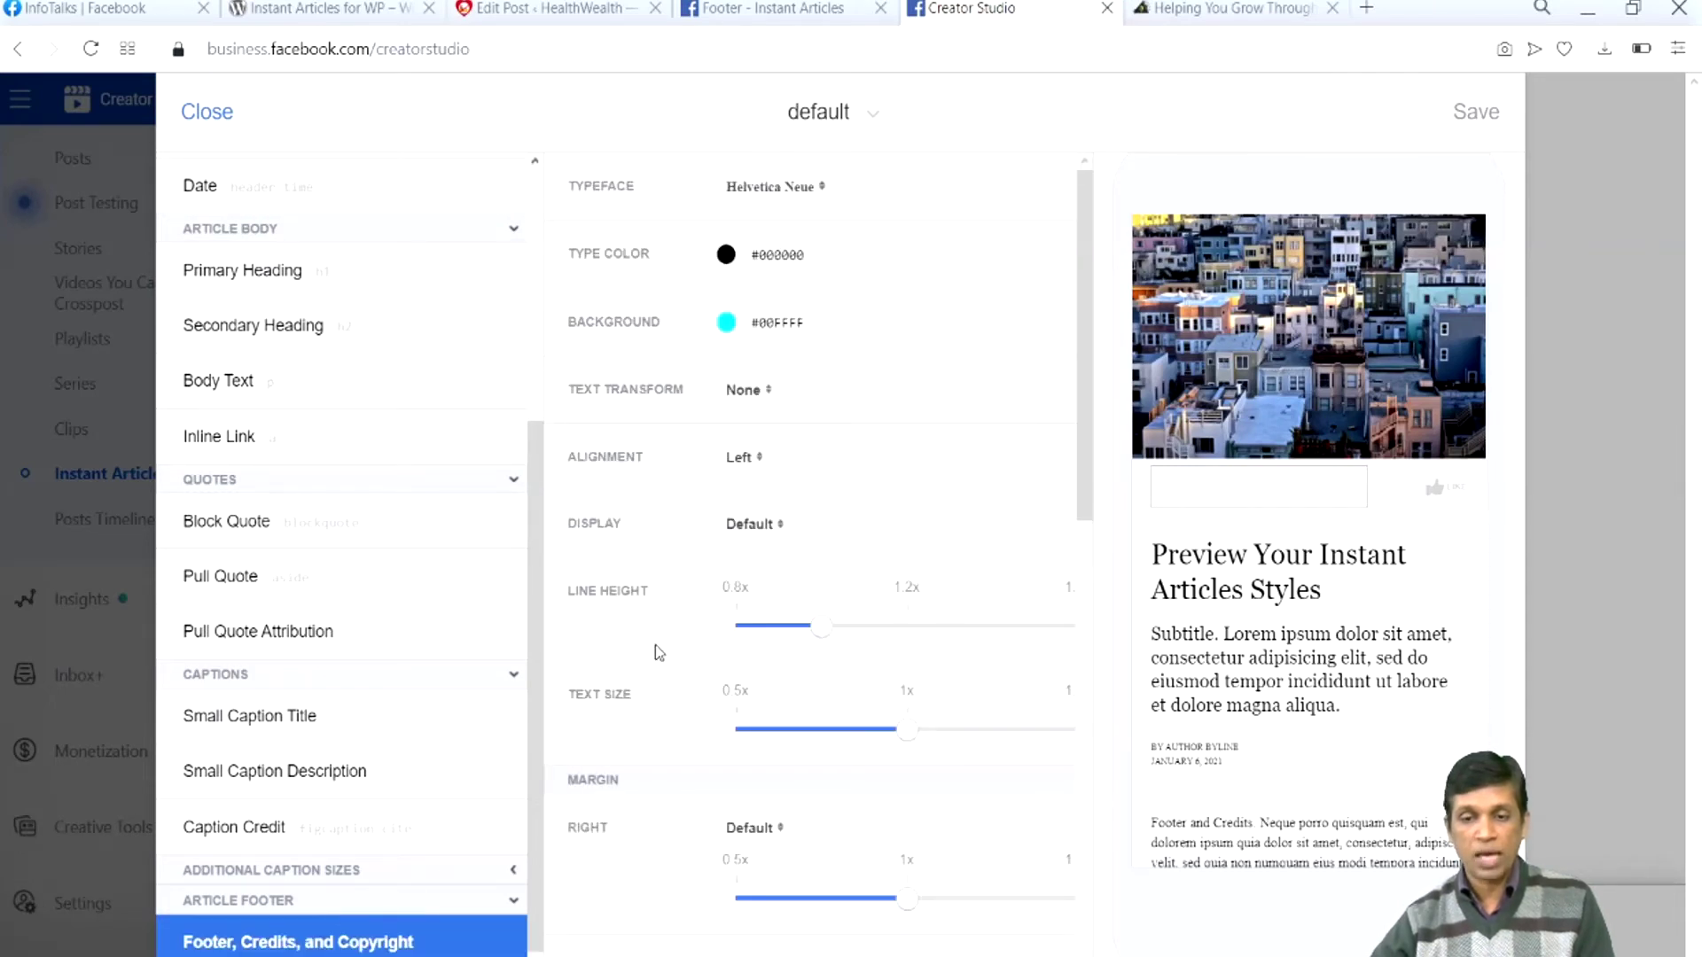
{"action": "scroll", "coordinate": [659, 653], "scroll_direction": "down", "scroll_amount": 2}
{"action": "scroll", "coordinate": [659, 650], "scroll_direction": "down", "scroll_amount": 5}
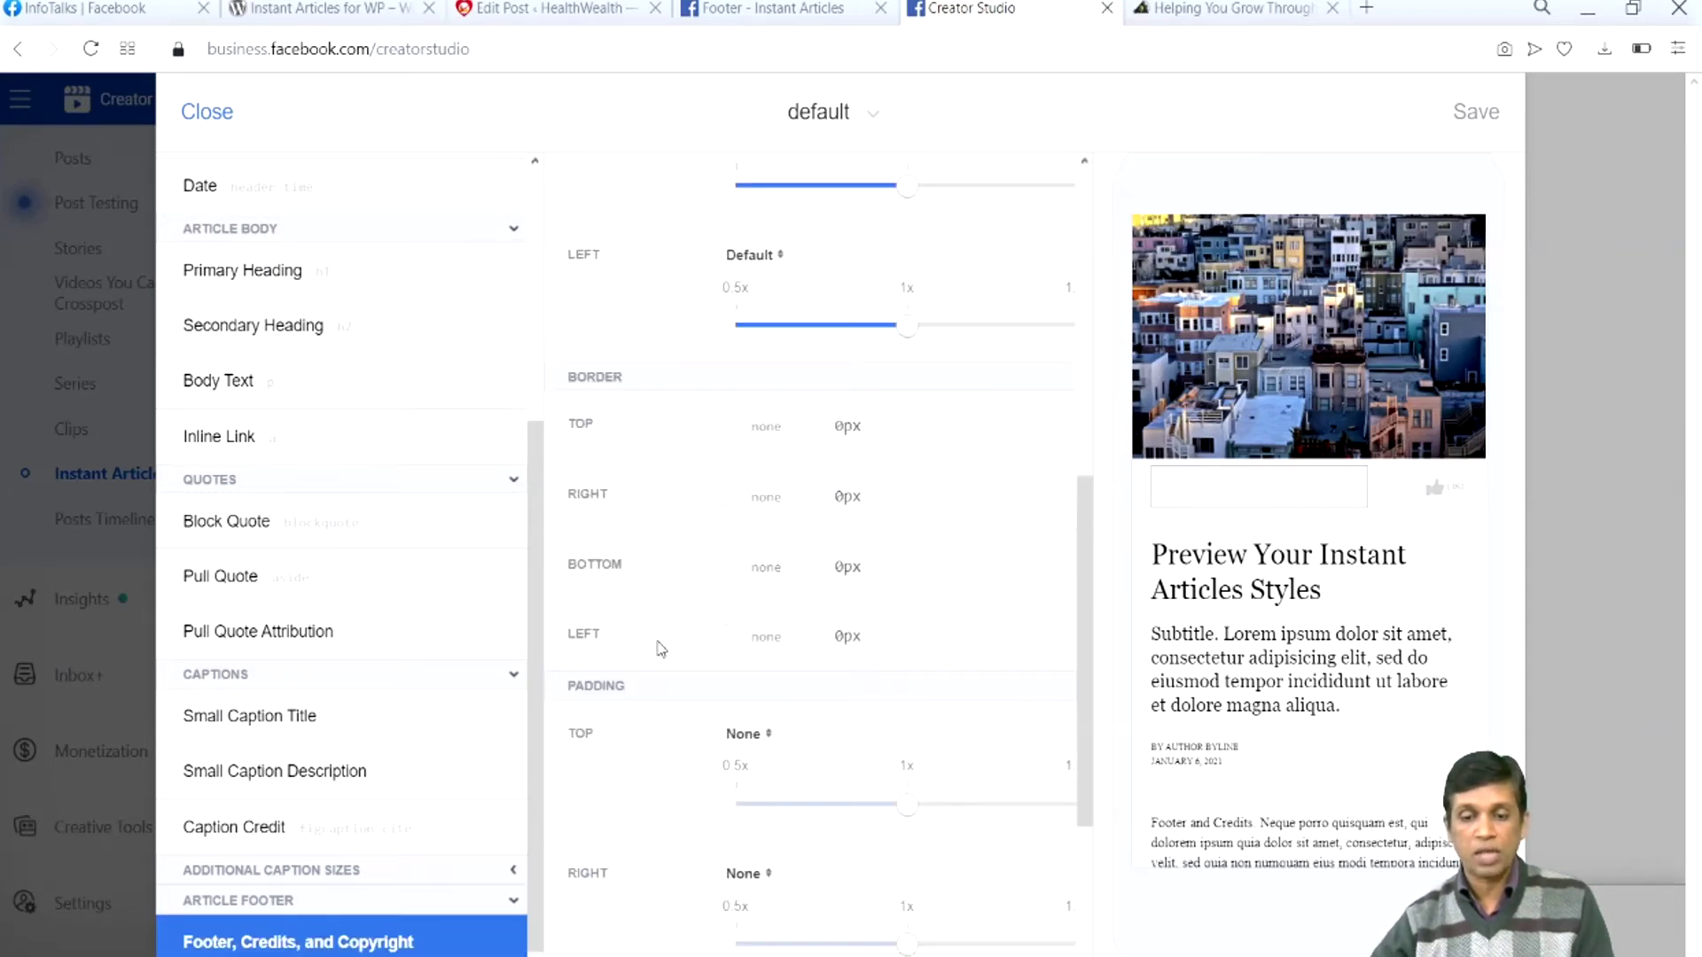
{"action": "scroll", "coordinate": [657, 647], "scroll_direction": "down", "scroll_amount": 3}
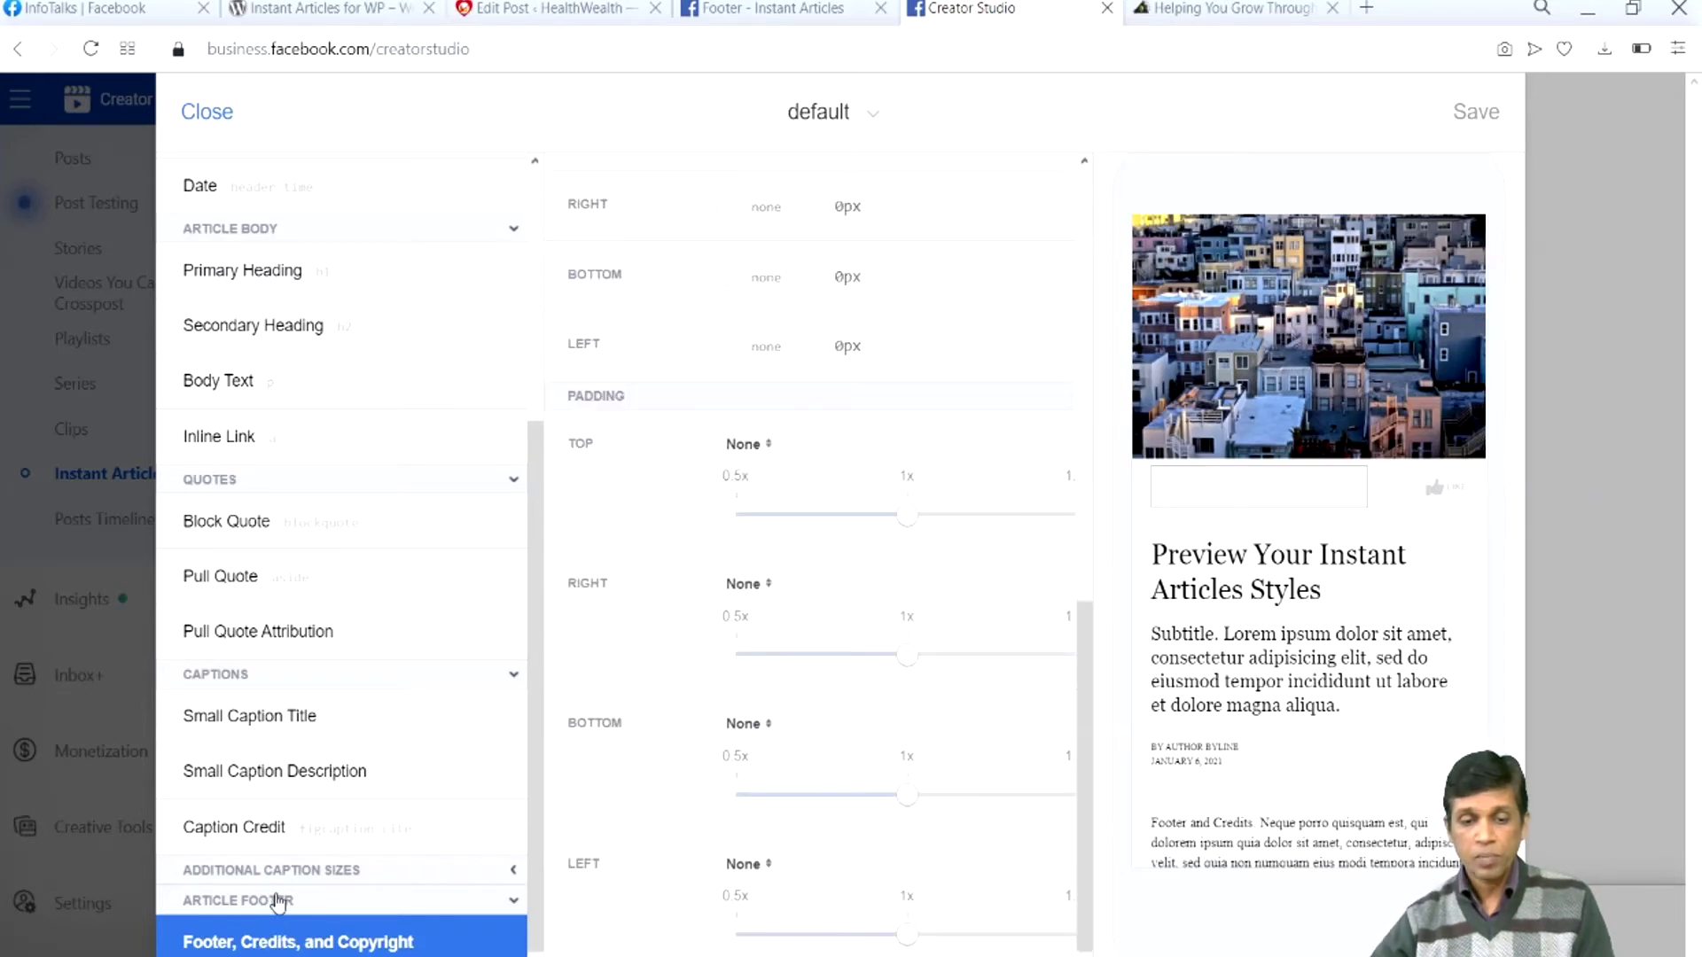
{"action": "left_click", "coordinate": [278, 902]}
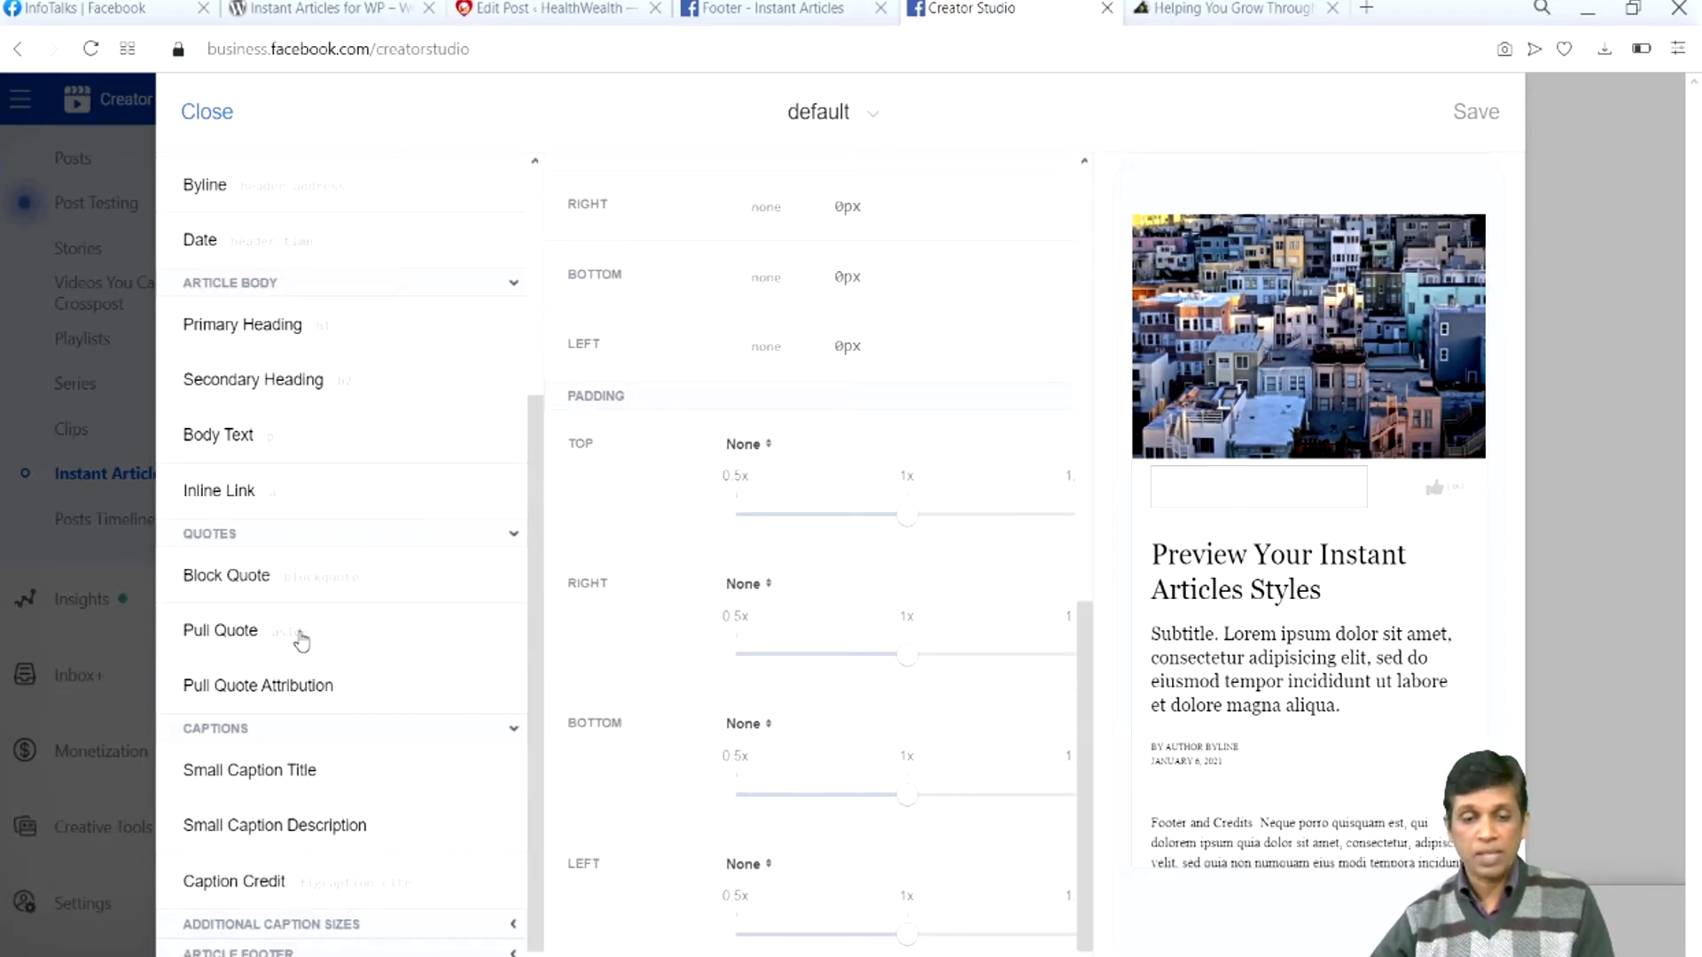
{"action": "scroll", "coordinate": [302, 640], "scroll_direction": "up", "scroll_amount": 4}
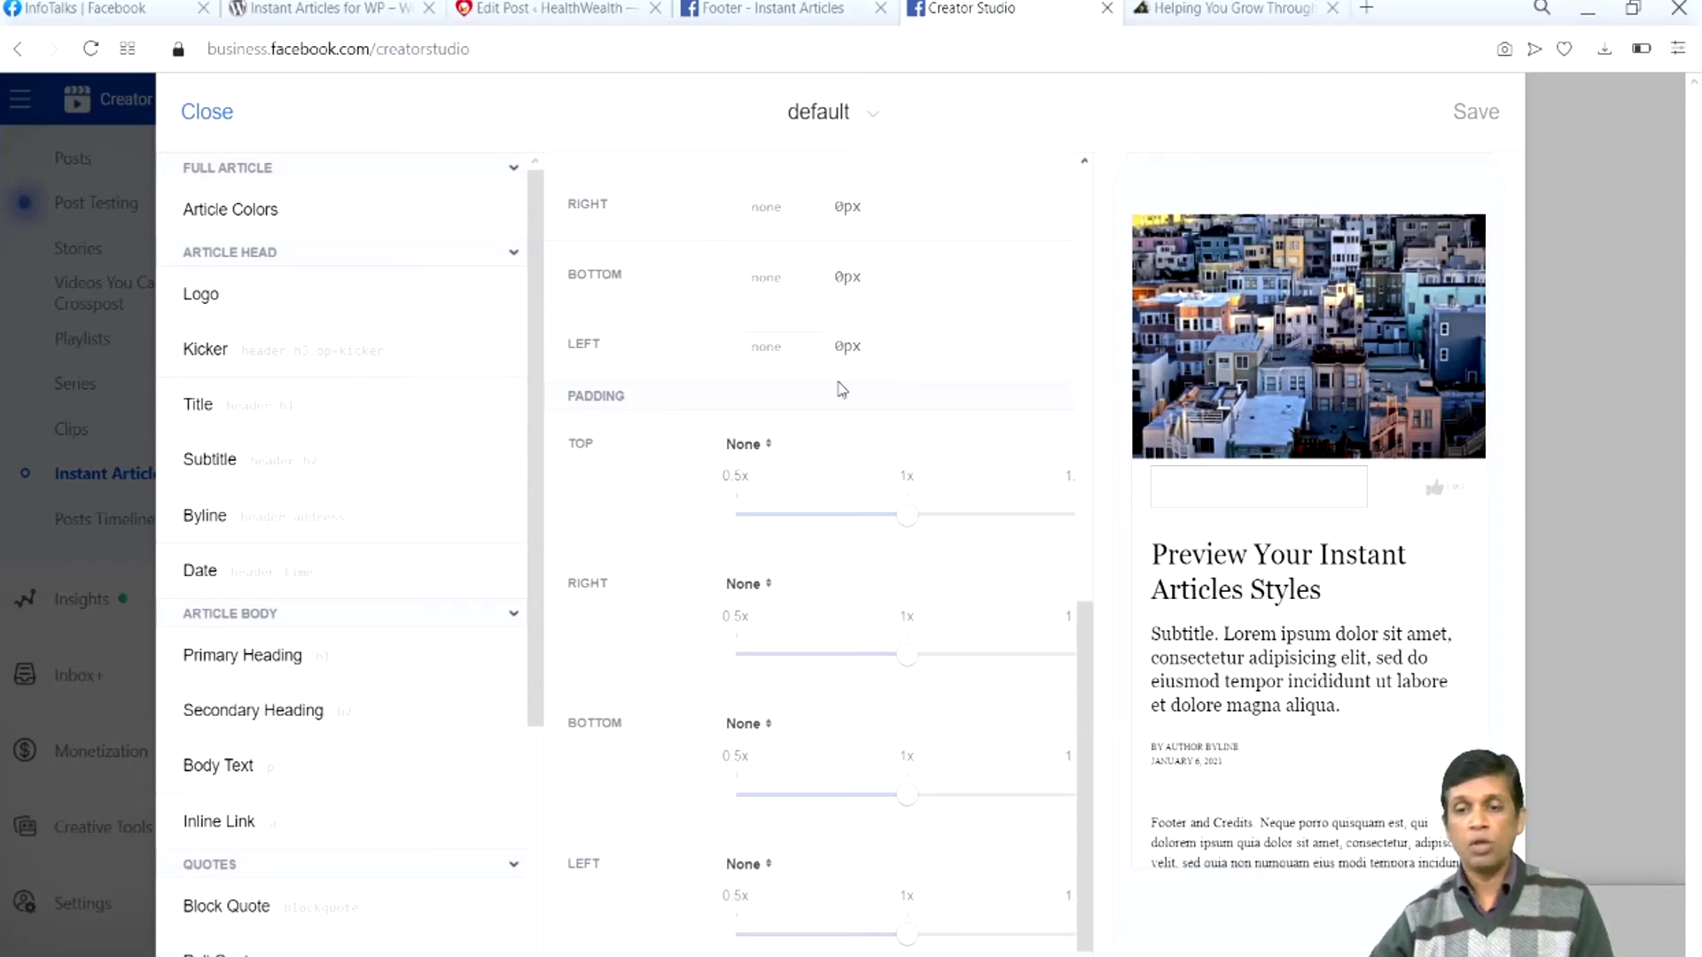
Try adjusting the default style's logo size, select its Like color value, and close the style editor without saving
{"action": "left_click", "coordinate": [312, 311]}
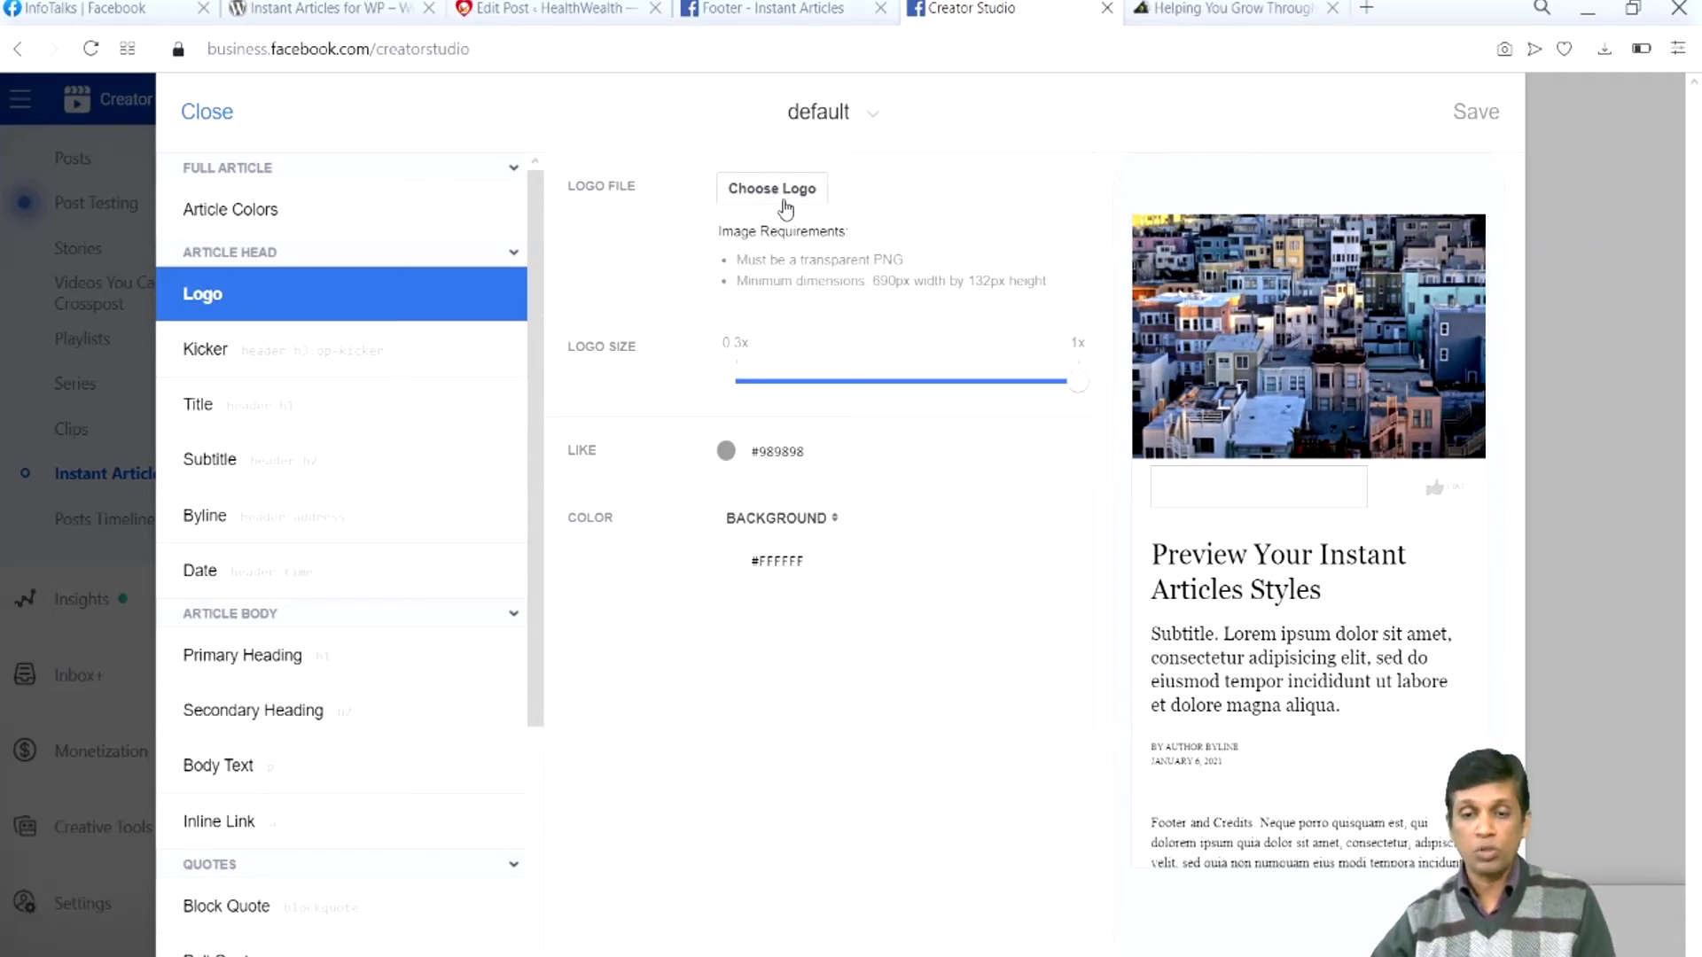
{"action": "mouse_move", "coordinate": [1083, 396]}
{"action": "mouse_move", "coordinate": [1083, 396]}
{"action": "left_mouse_down"}
{"action": "mouse_move", "coordinate": [870, 390]}
{"action": "mouse_move", "coordinate": [1074, 401]}
{"action": "left_mouse_up"}
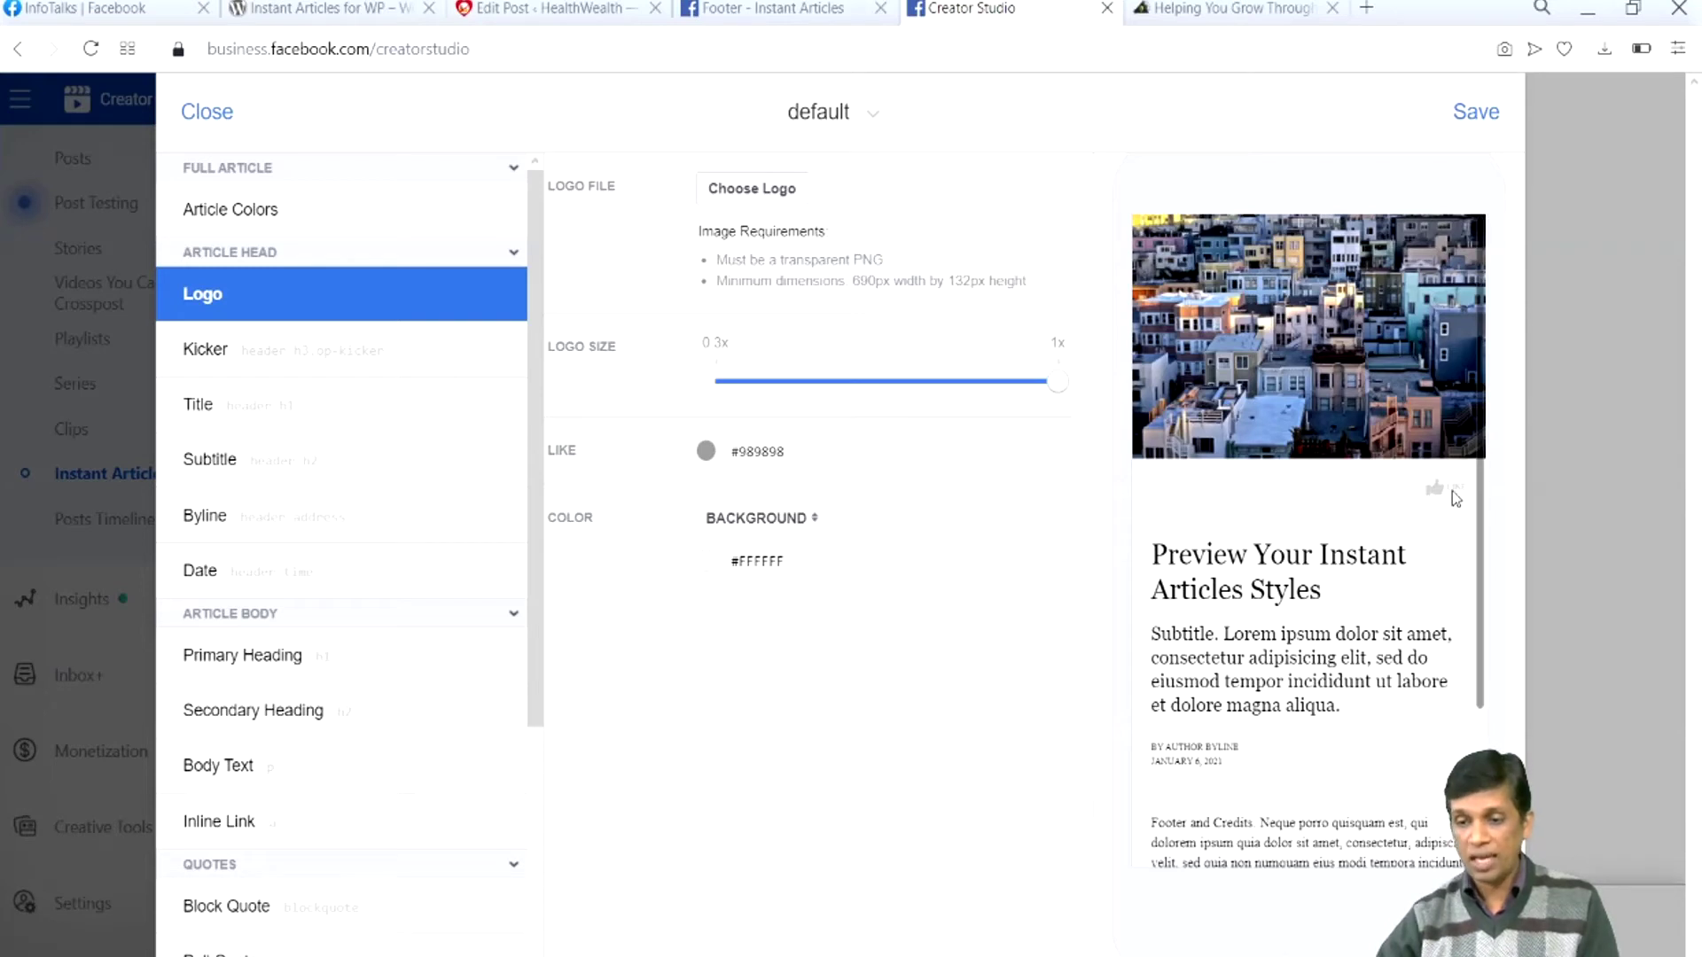
{"action": "left_click", "coordinate": [750, 454]}
{"action": "double_click", "coordinate": [762, 454]}
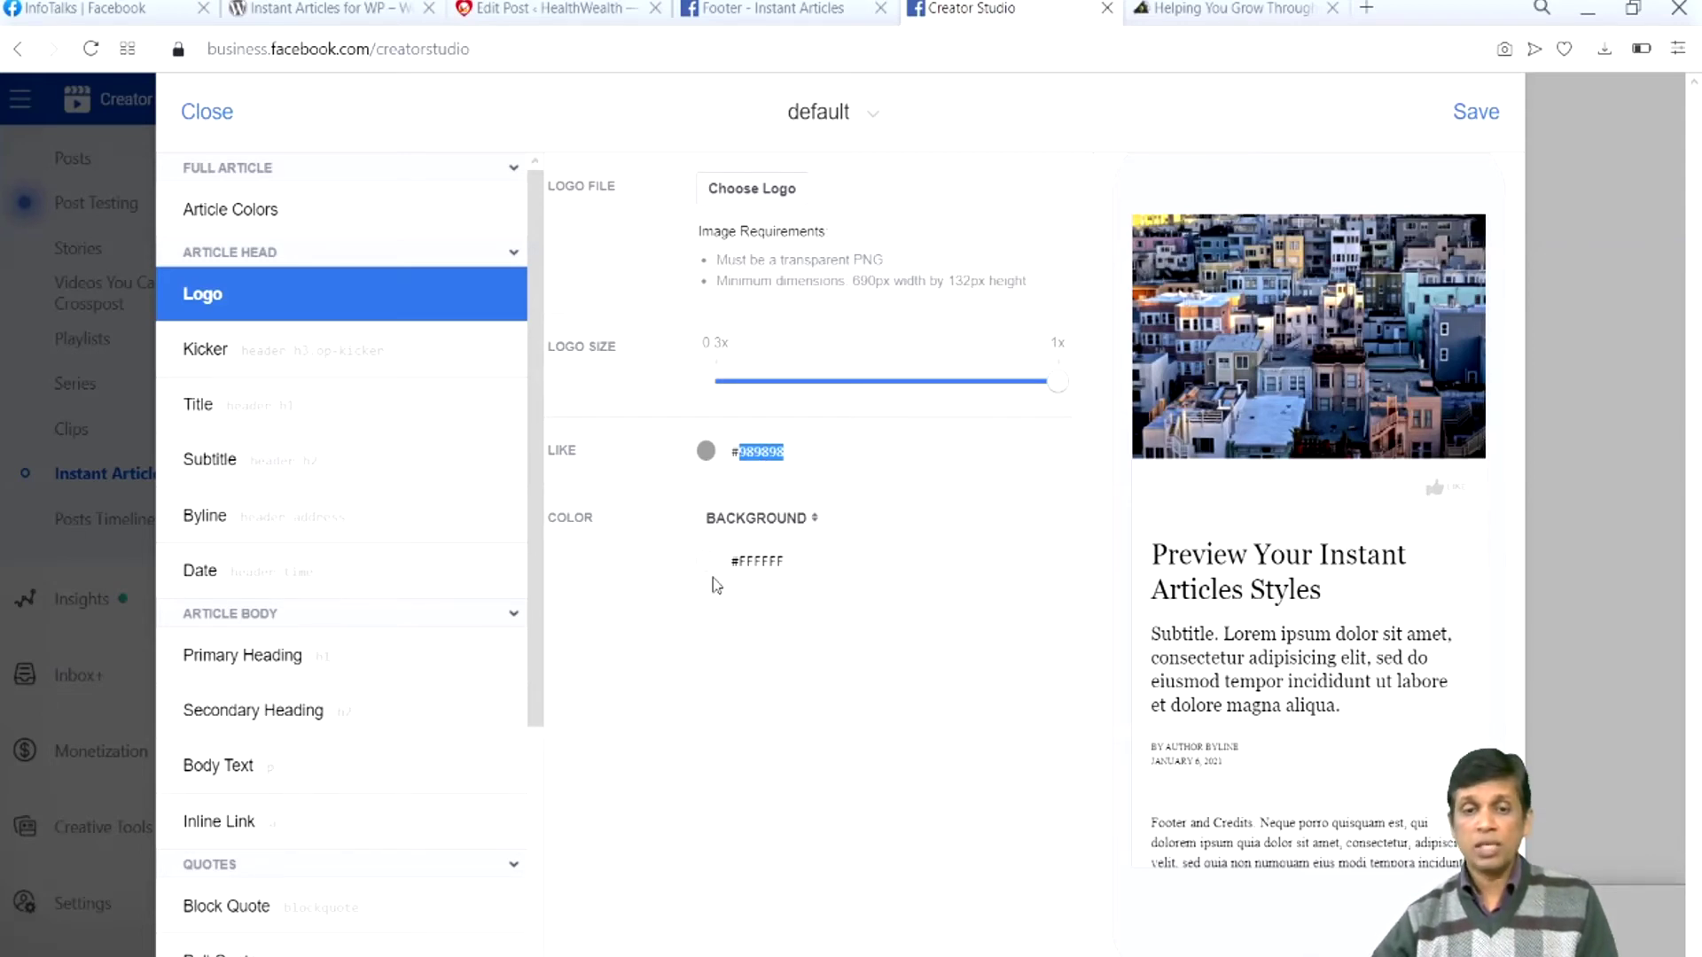
{"action": "left_click", "coordinate": [211, 115]}
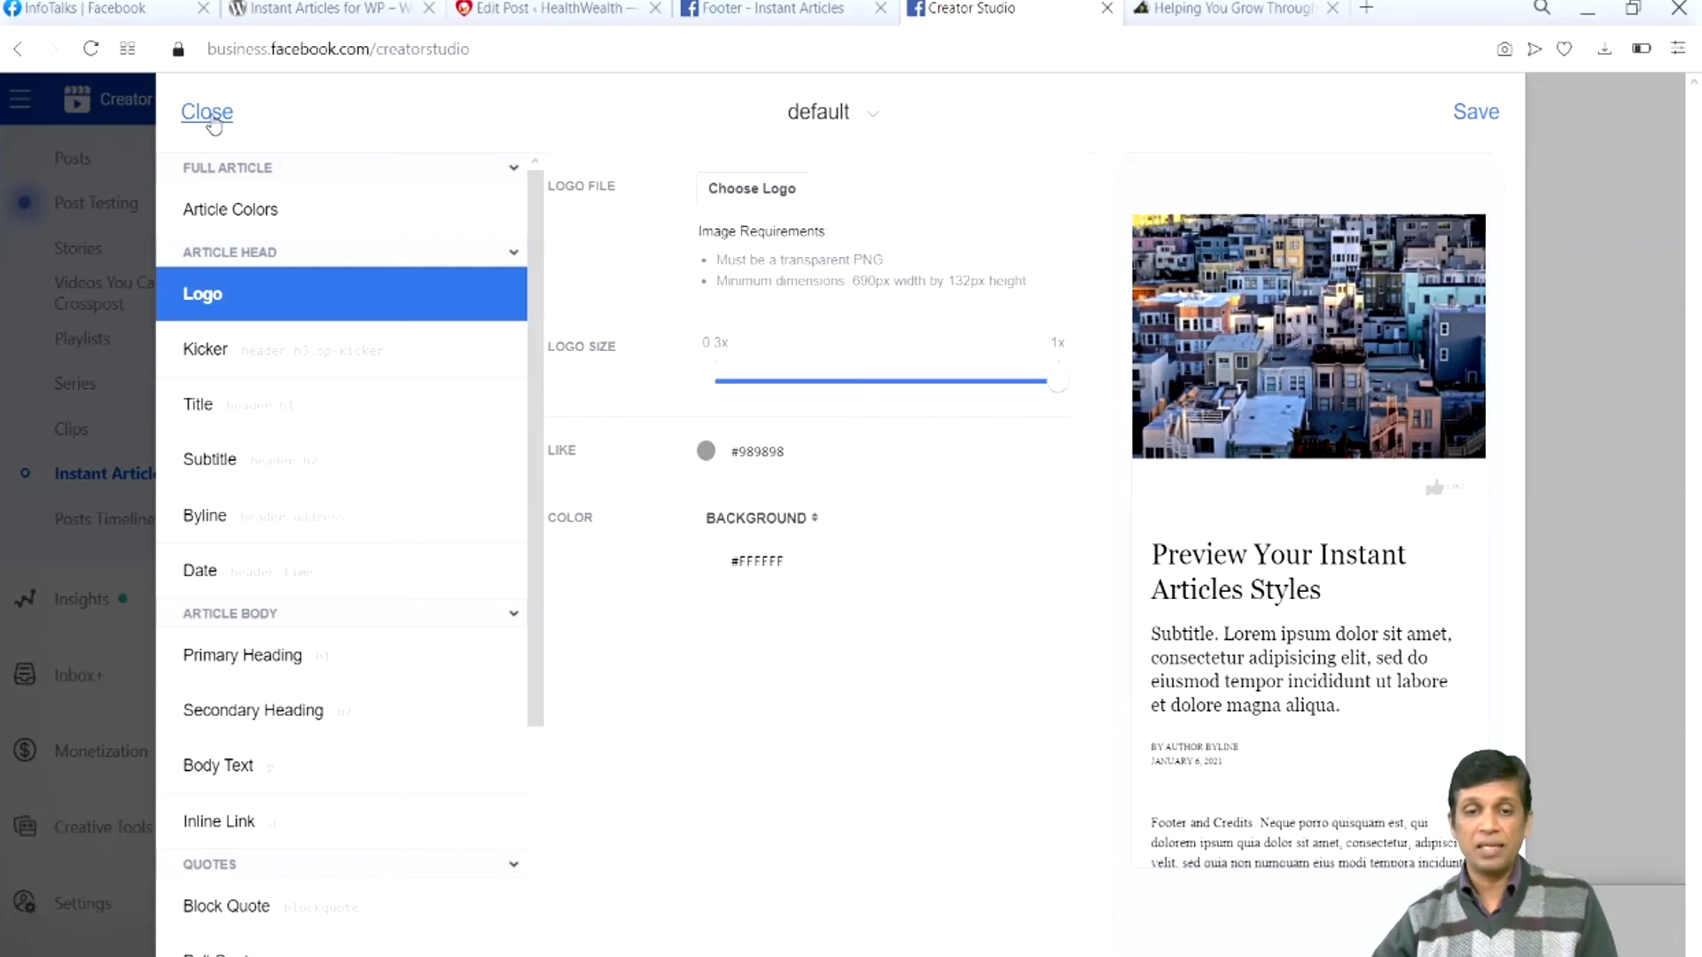
{"action": "left_click", "coordinate": [1054, 438]}
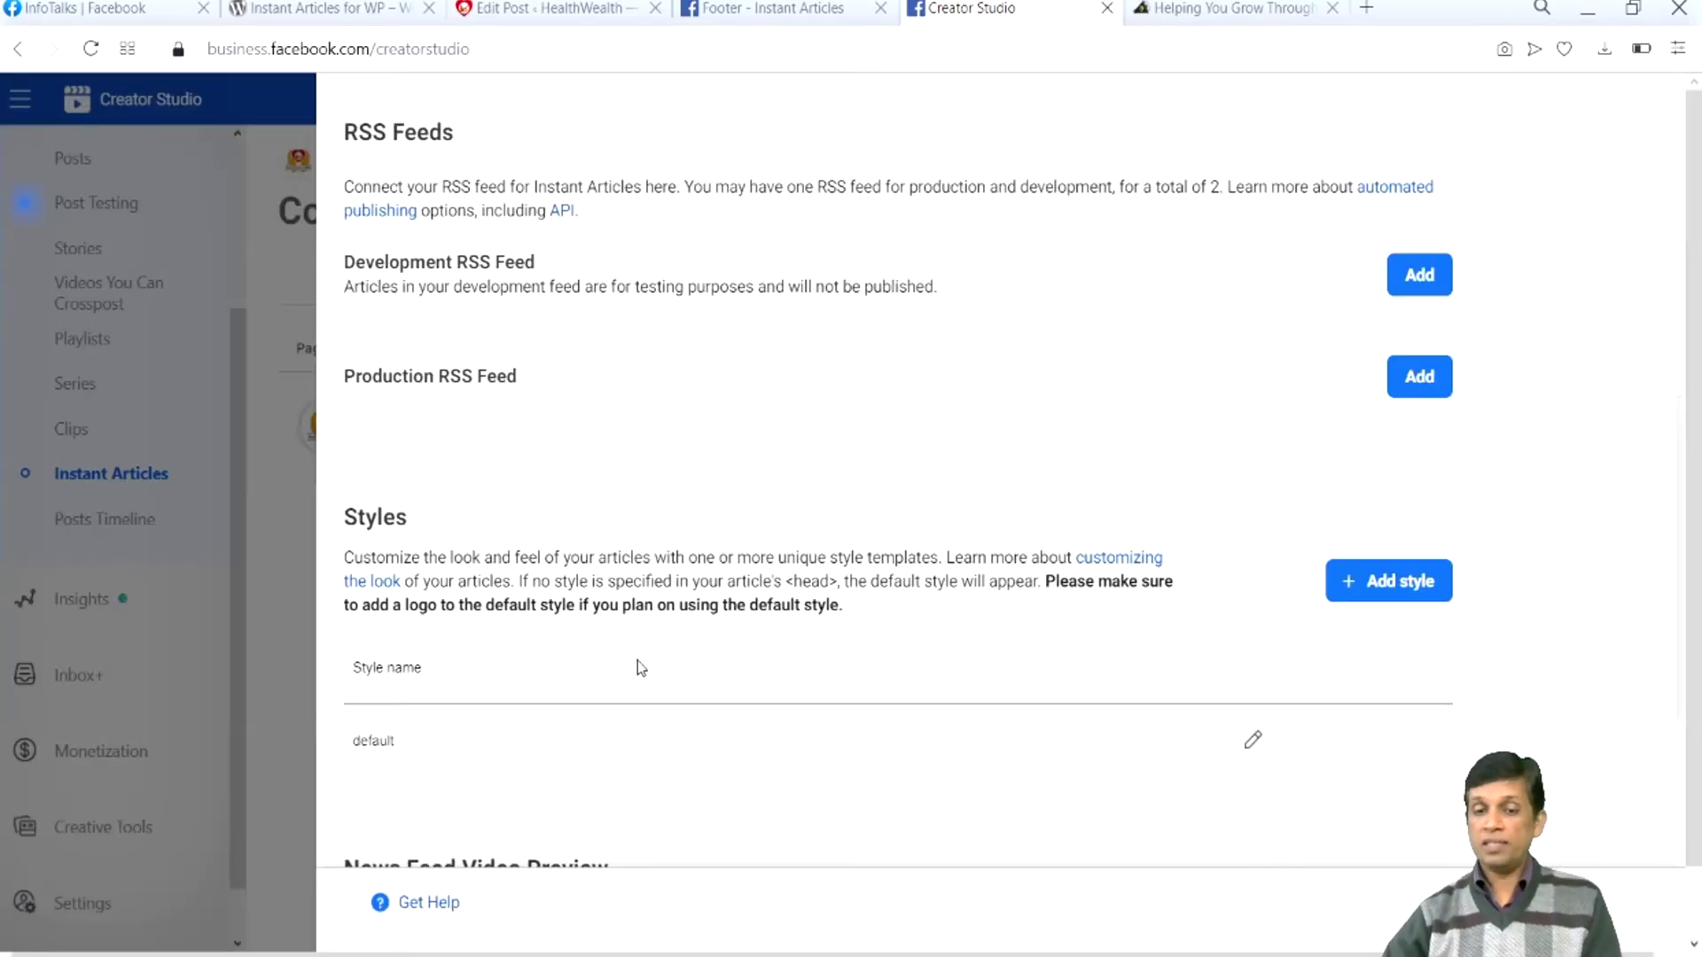
Close the Instant Articles settings and check the Production Articles and Development Articles lists
{"action": "scroll", "coordinate": [638, 661], "scroll_direction": "down", "scroll_amount": 6}
{"action": "scroll", "coordinate": [646, 656], "scroll_direction": "up", "scroll_amount": 15}
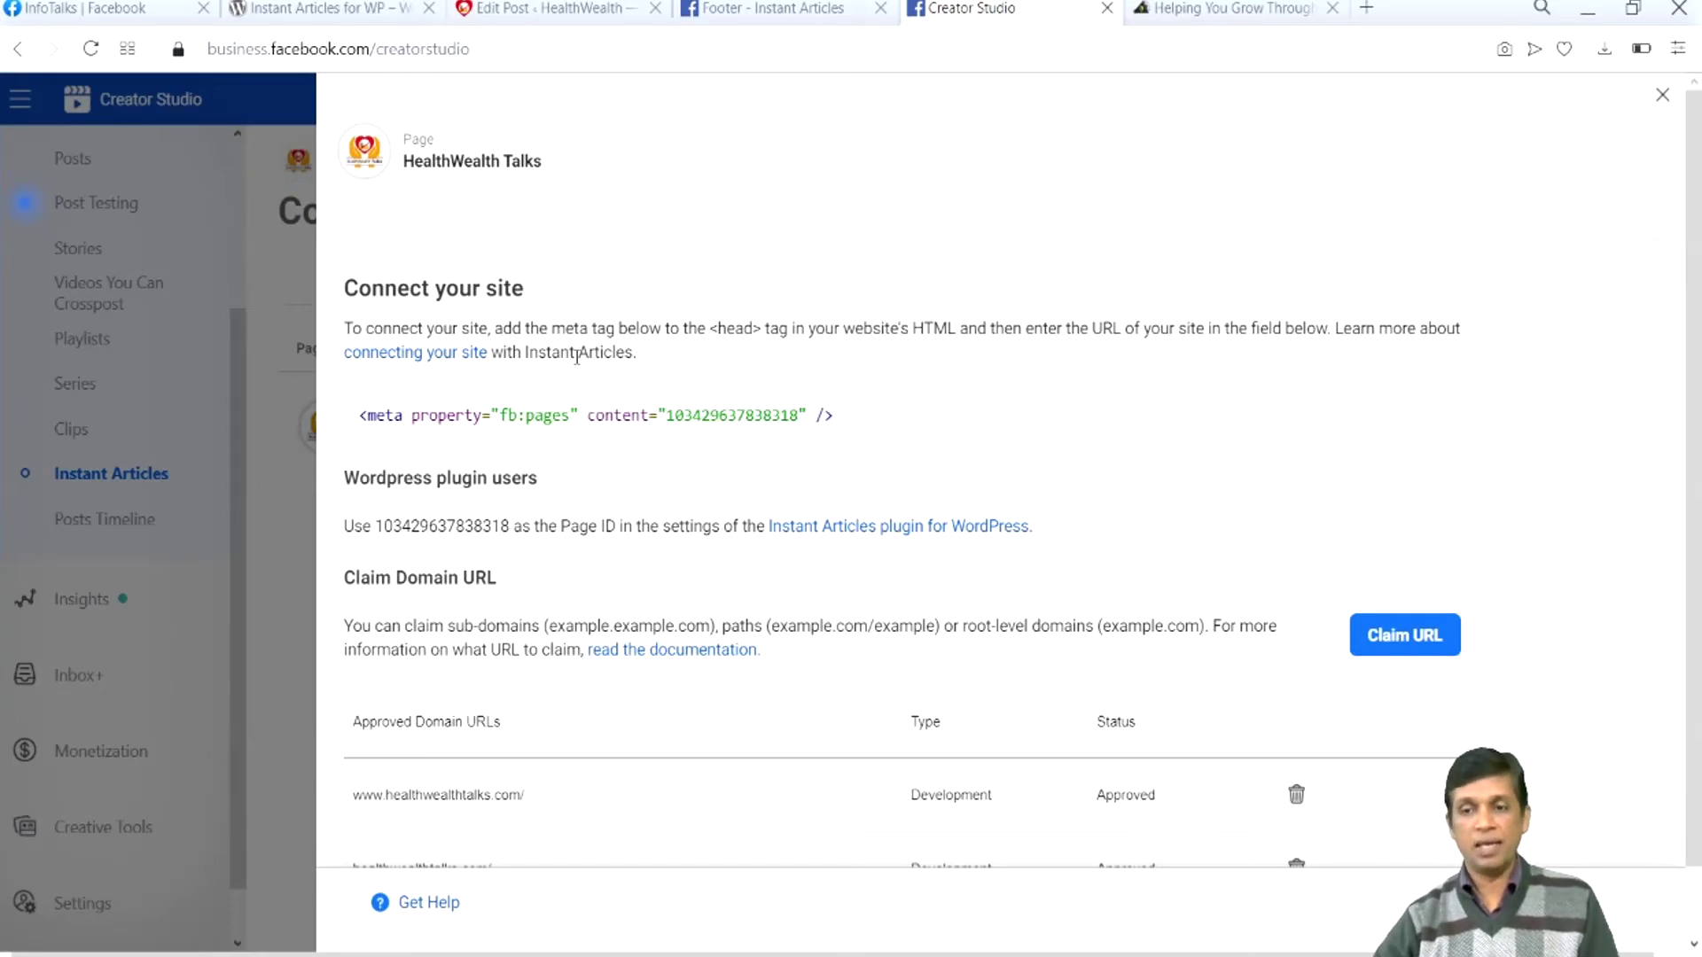
{"action": "key", "text": "Escape"}
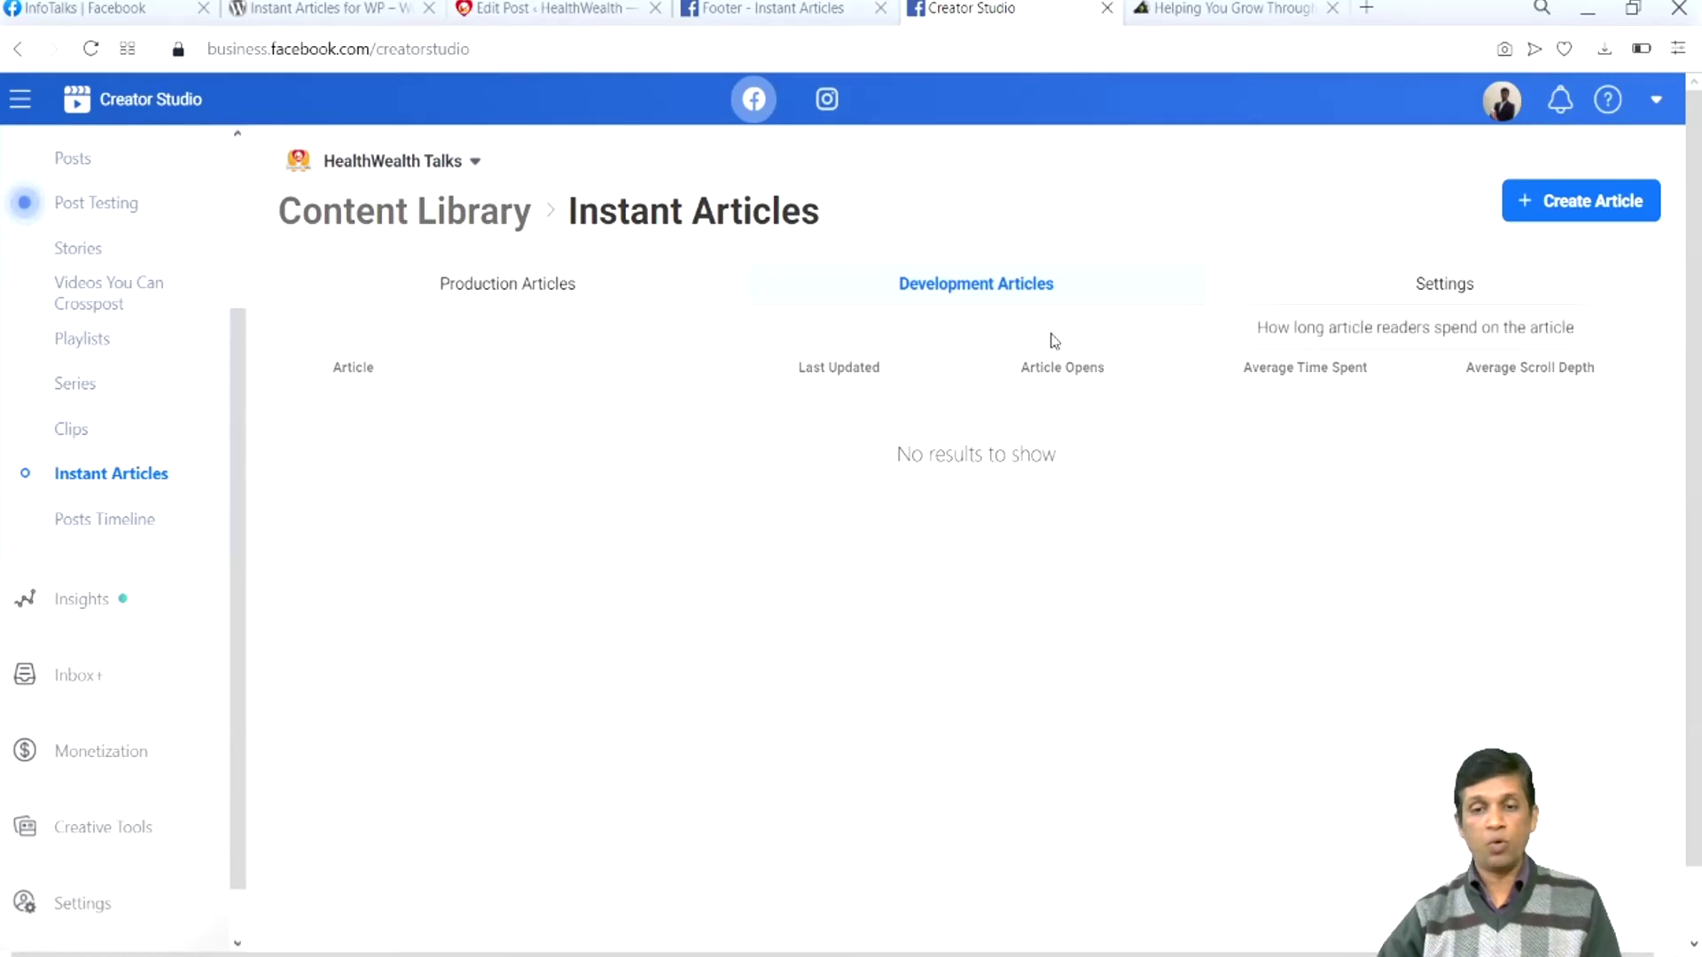
{"action": "left_click", "coordinate": [550, 296]}
{"action": "left_click", "coordinate": [995, 285]}
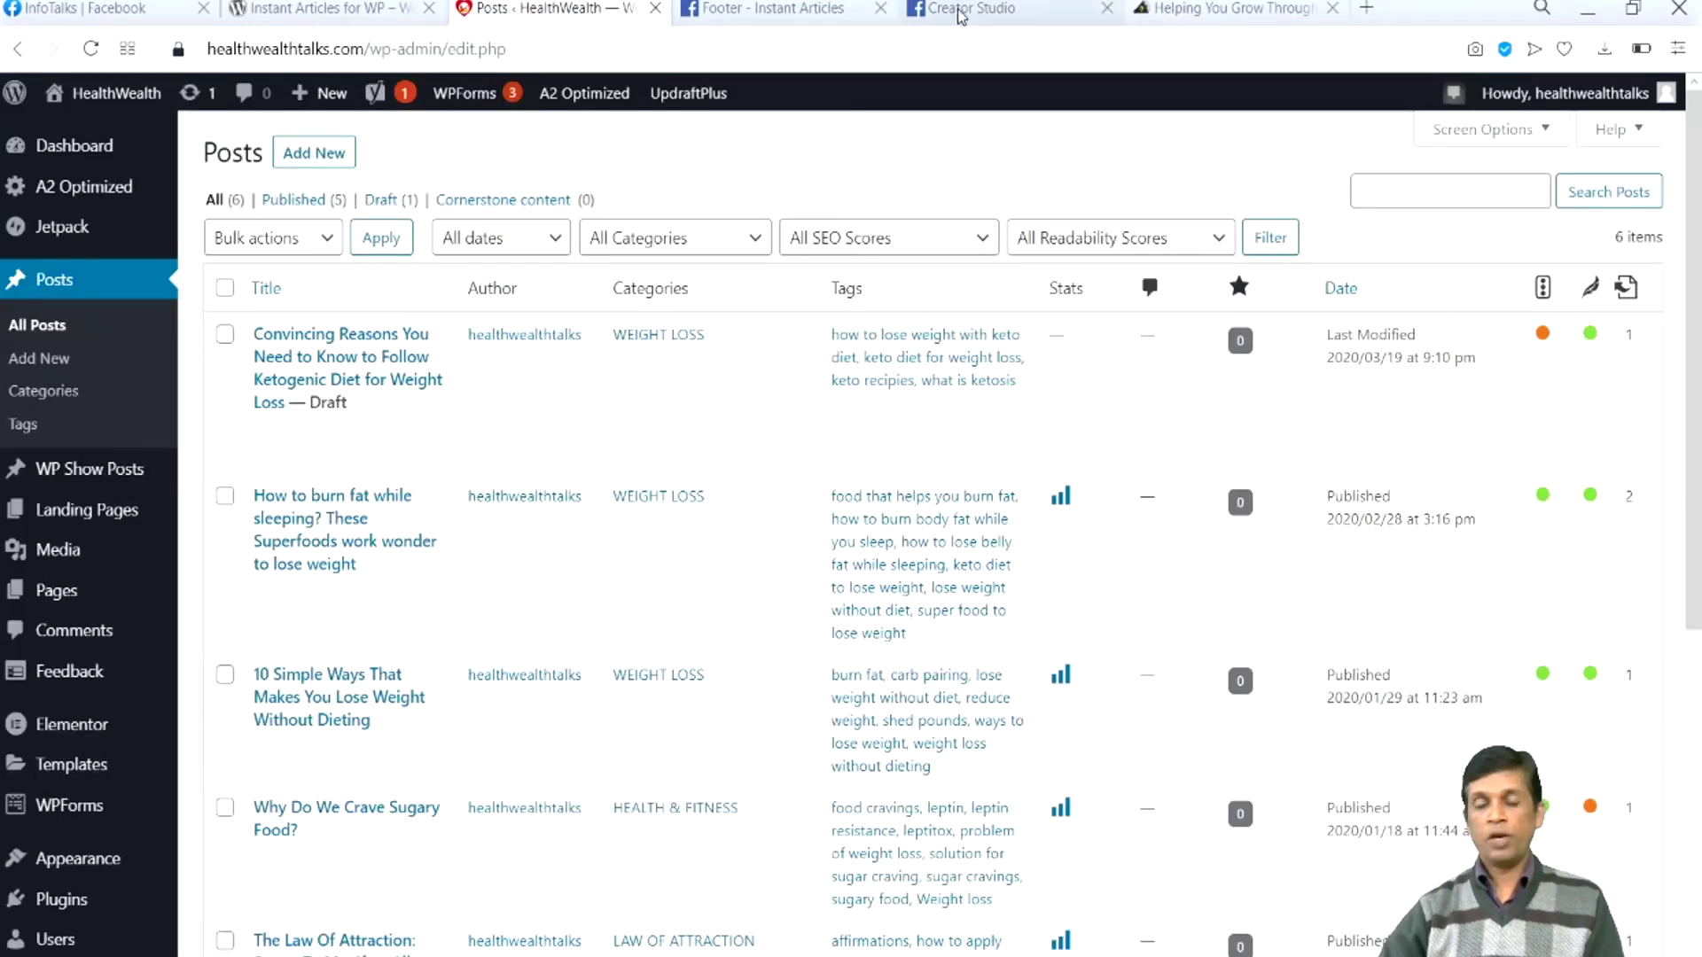
Switch back to Creator Studio and review the connection meta tag, claimed domain URLs and RSS feeds in the Instant Articles settings
{"action": "left_click", "coordinate": [966, 11]}
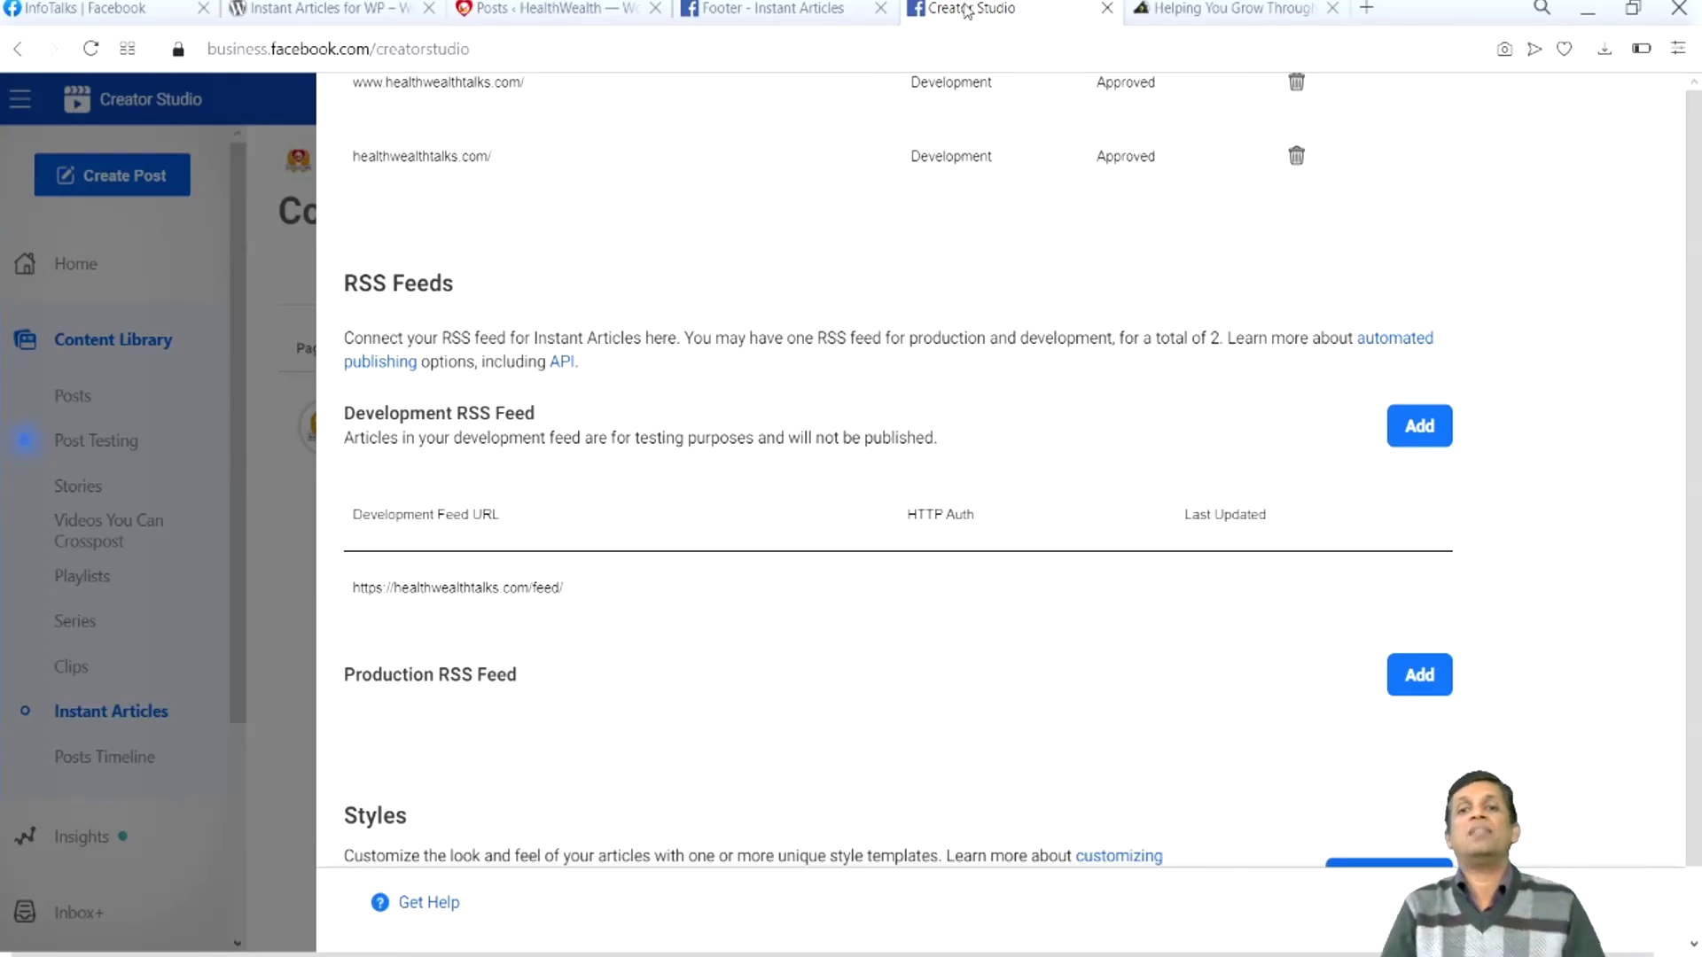
{"action": "scroll", "coordinate": [895, 418], "scroll_direction": "up", "scroll_amount": 8}
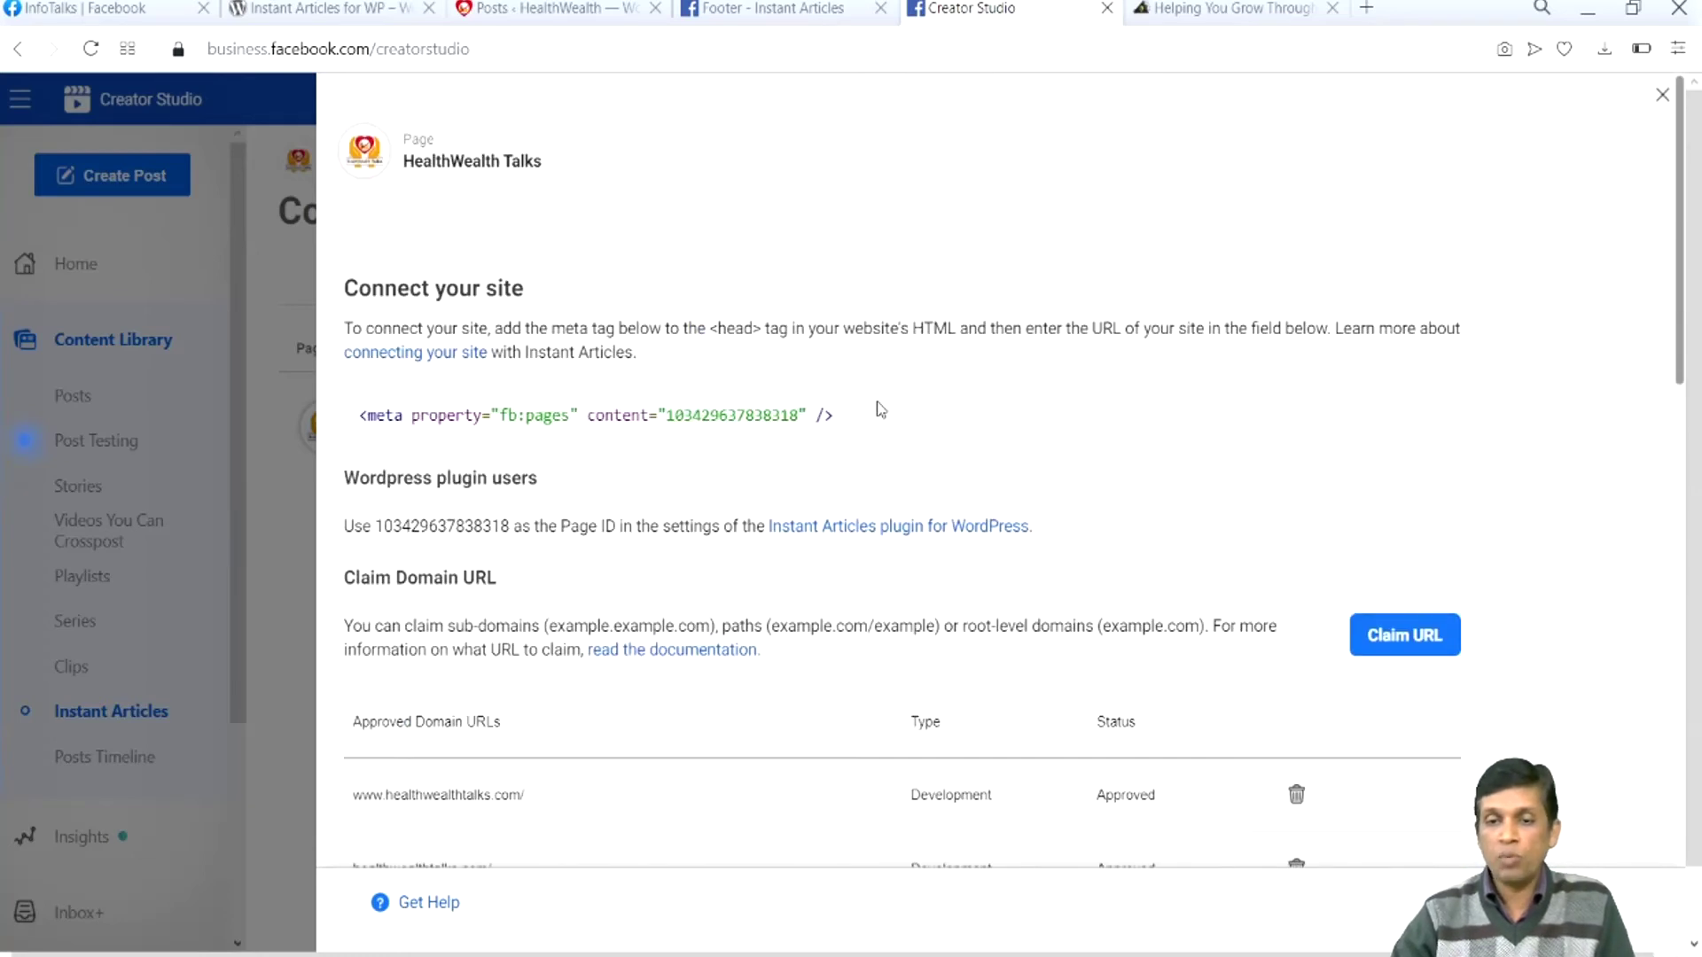
{"action": "triple_click", "coordinate": [441, 415]}
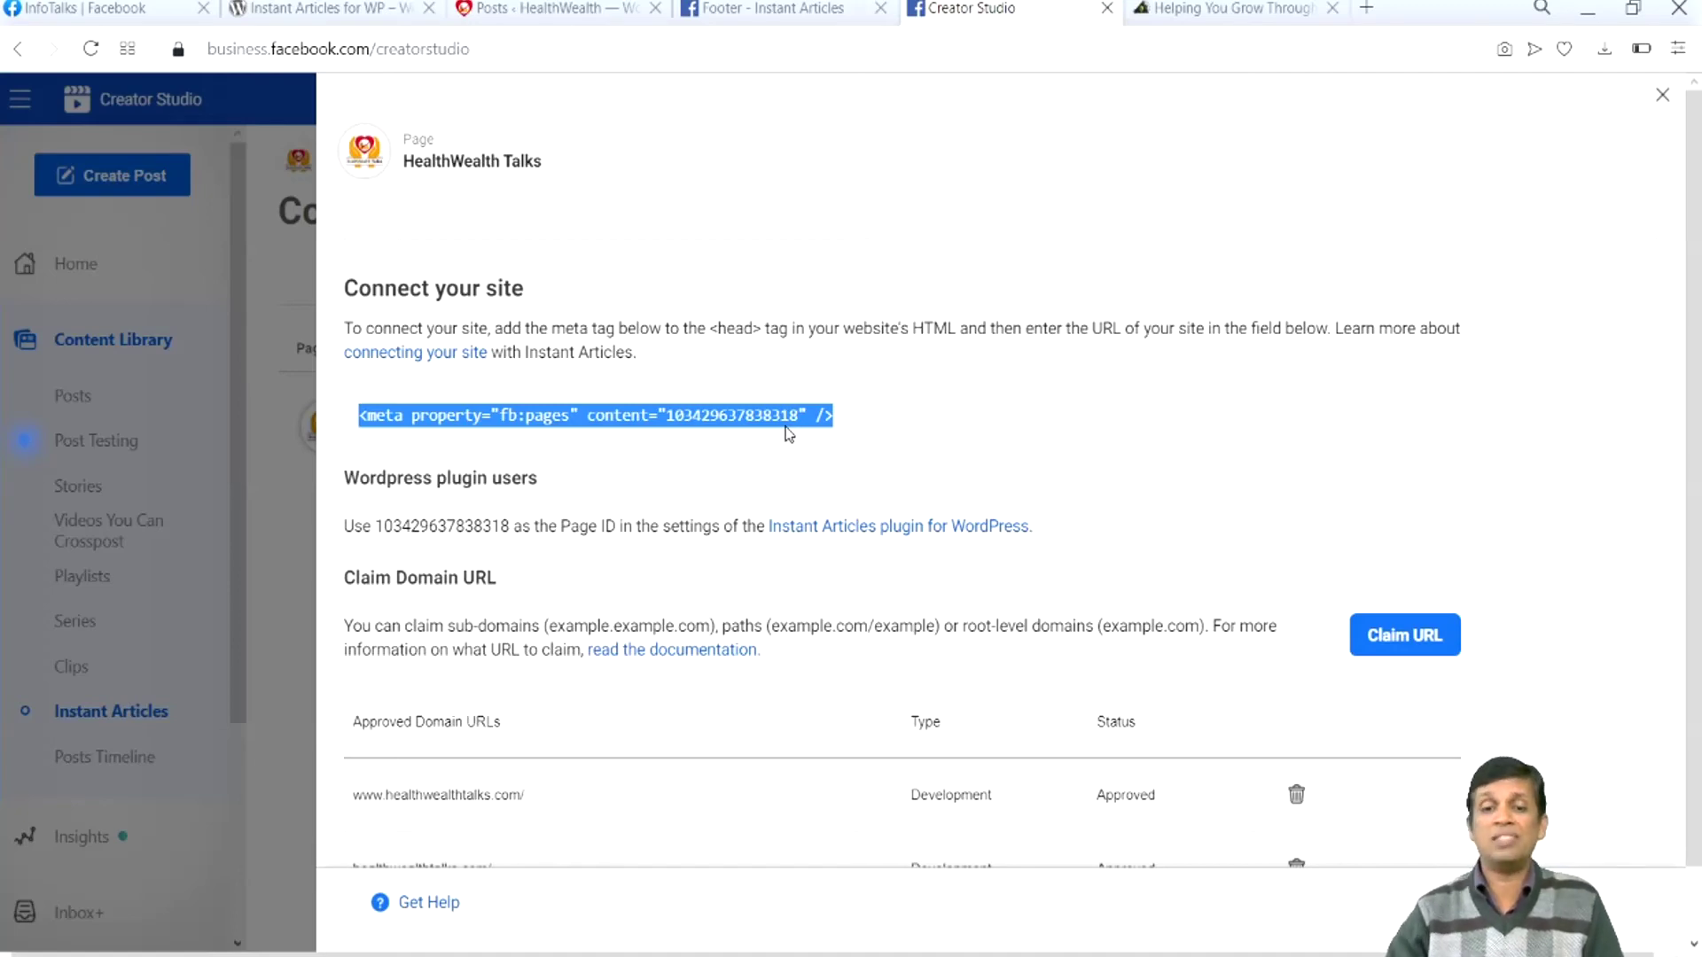
{"action": "scroll", "coordinate": [807, 493], "scroll_direction": "down", "scroll_amount": 20}
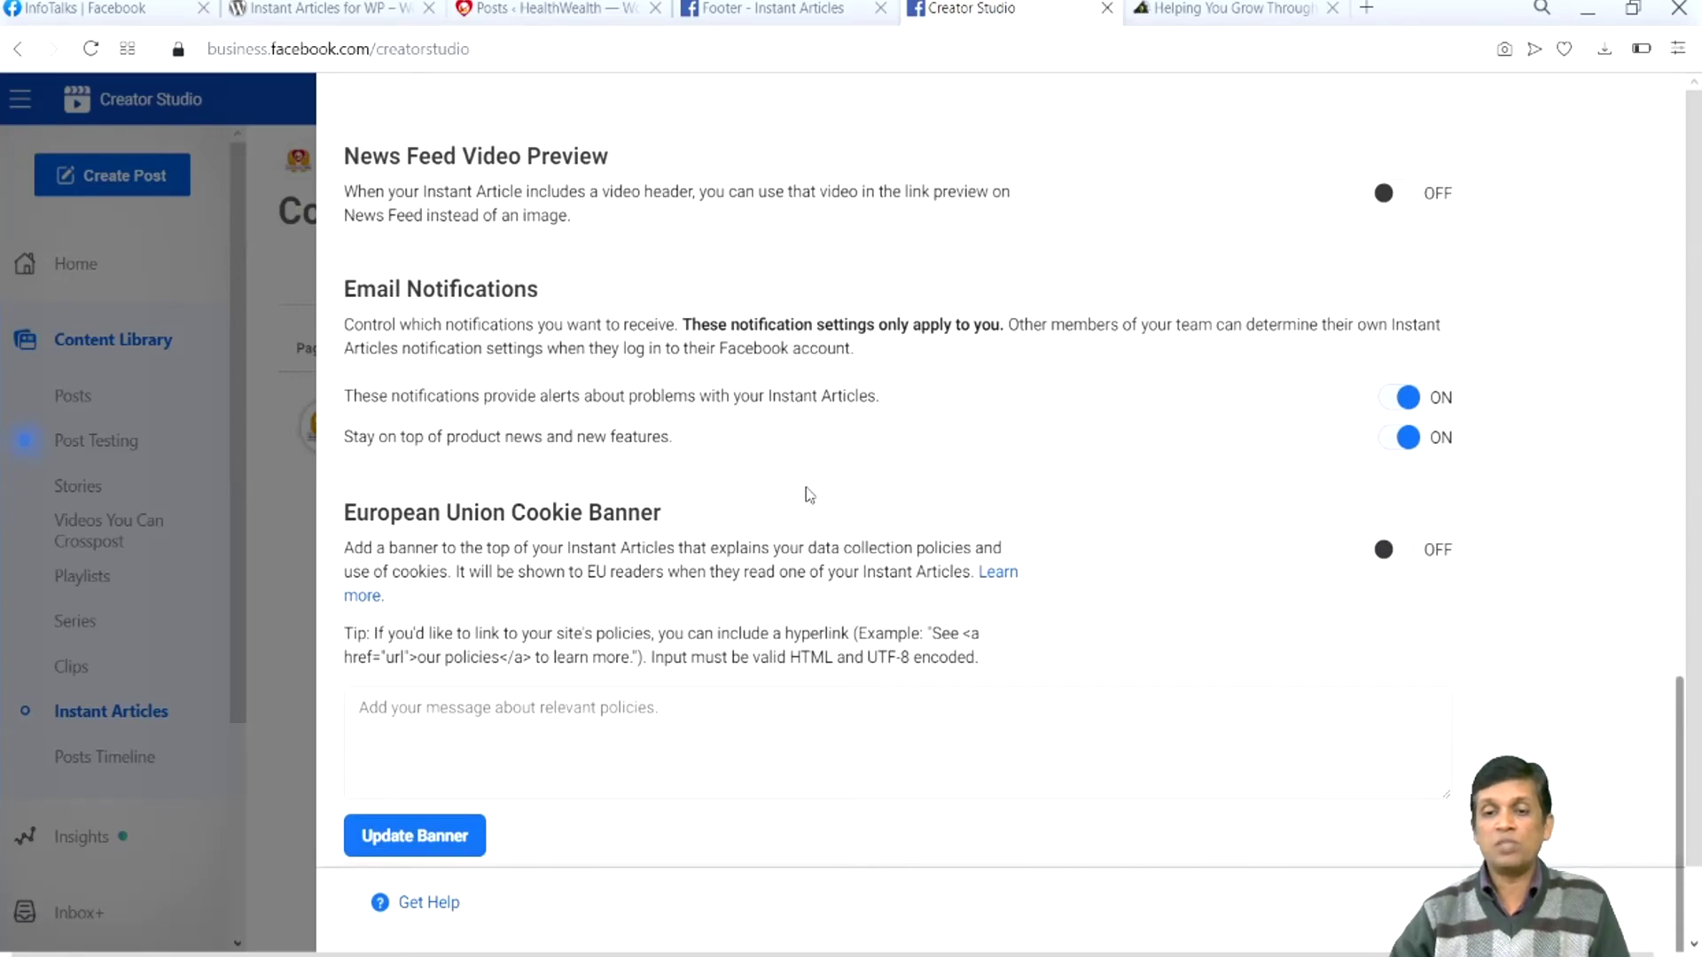
{"action": "scroll", "coordinate": [808, 493], "scroll_direction": "up", "scroll_amount": 7}
{"action": "scroll", "coordinate": [807, 487], "scroll_direction": "up", "scroll_amount": 12}
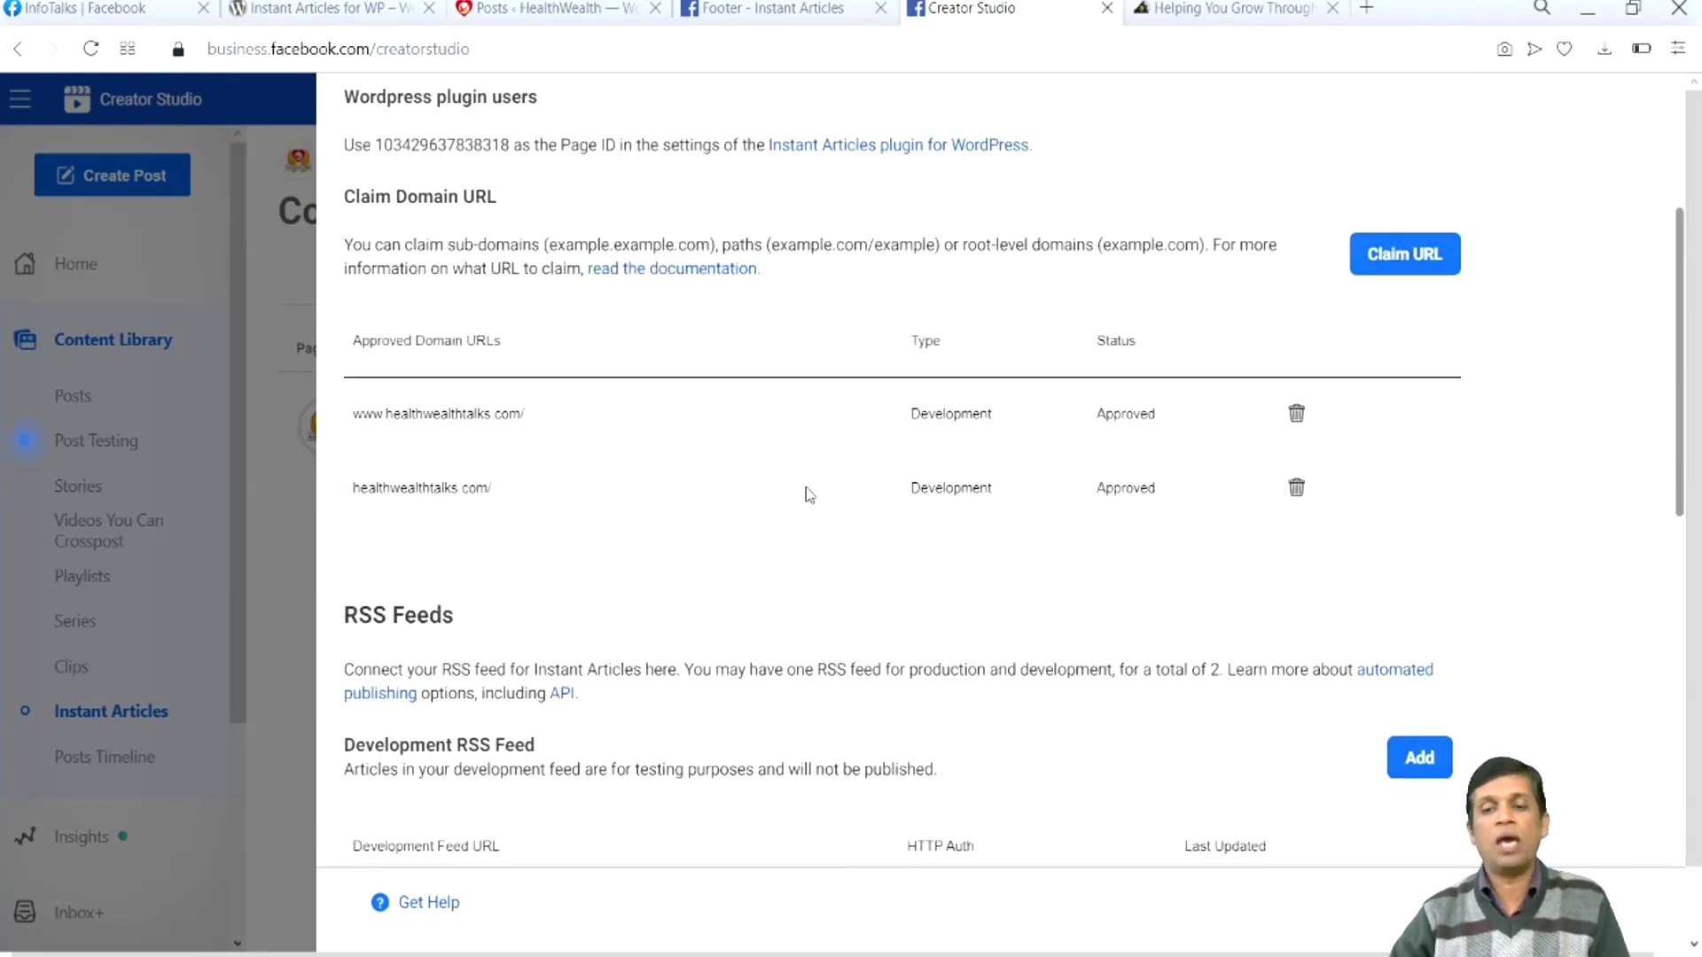
{"action": "scroll", "coordinate": [809, 495], "scroll_direction": "down", "scroll_amount": 4}
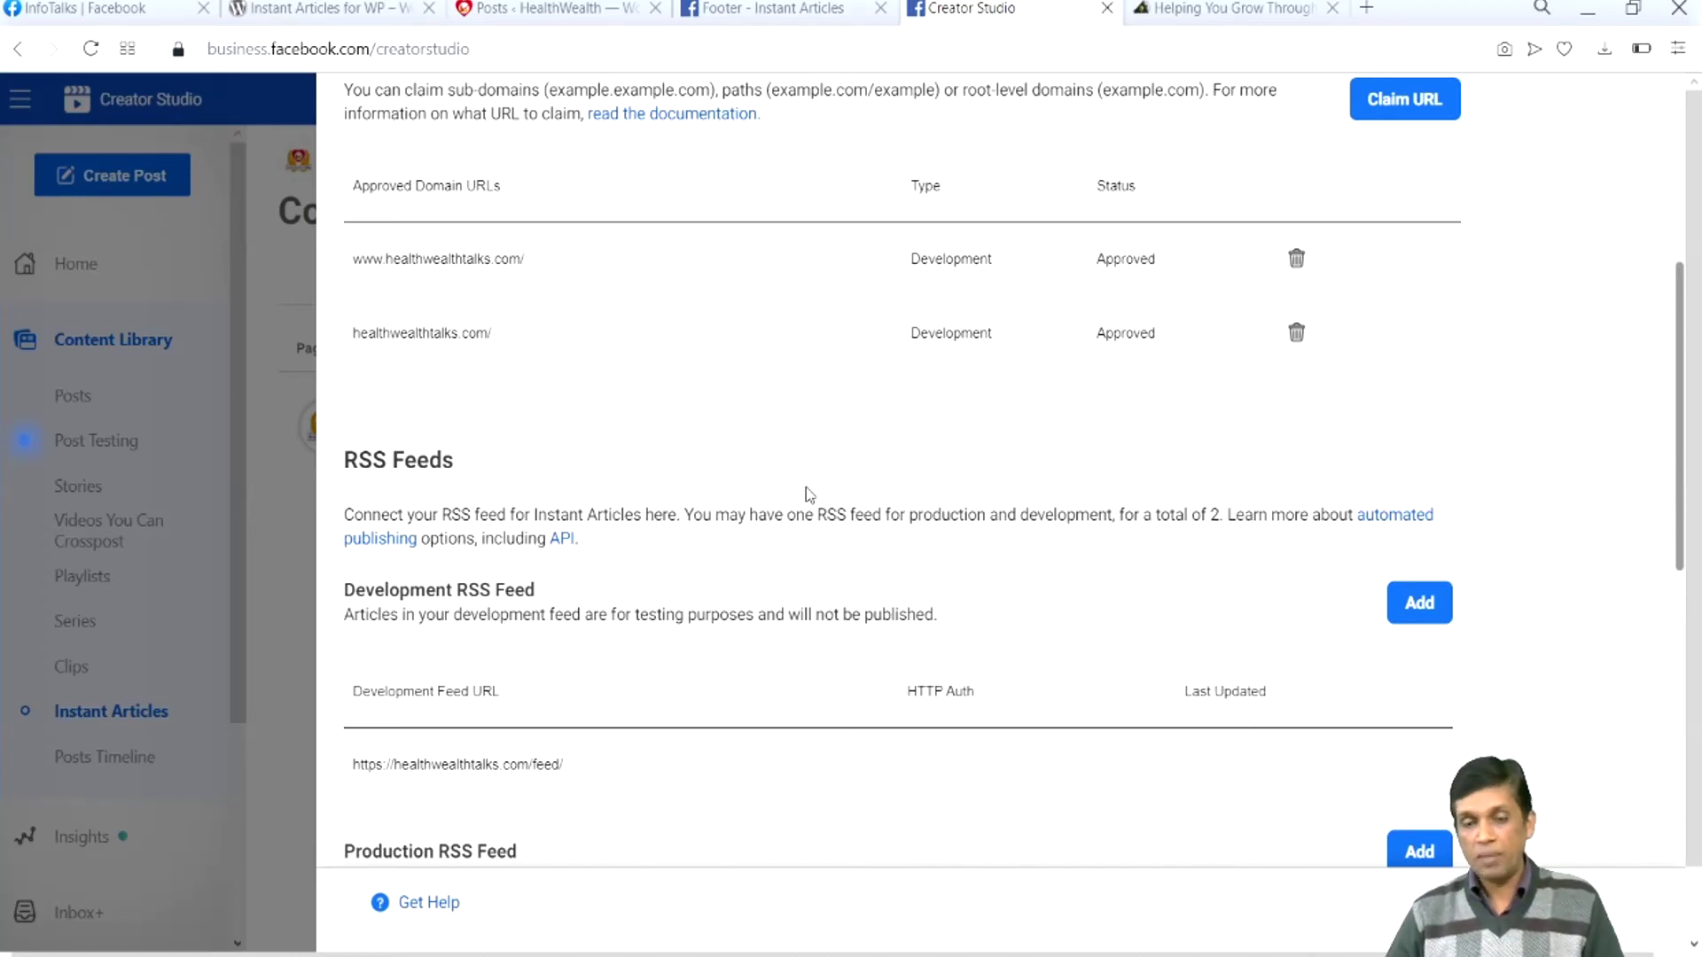
{"action": "key", "text": "ctrl+Tab"}
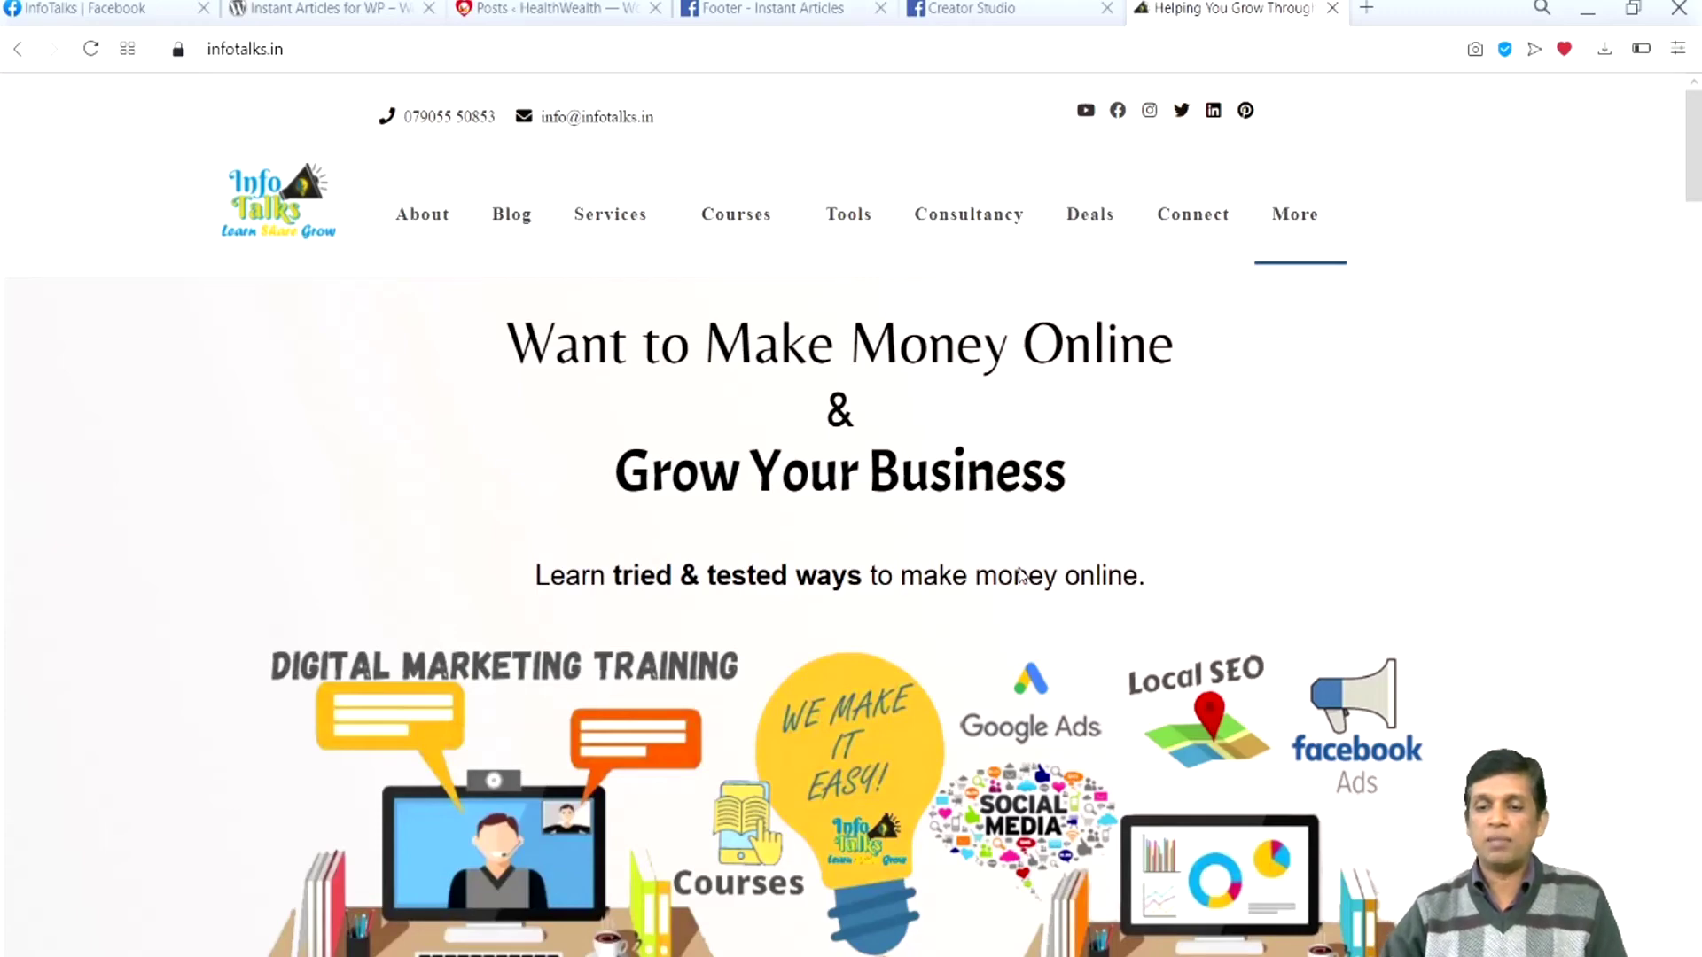
{"action": "key", "text": "ctrl+u"}
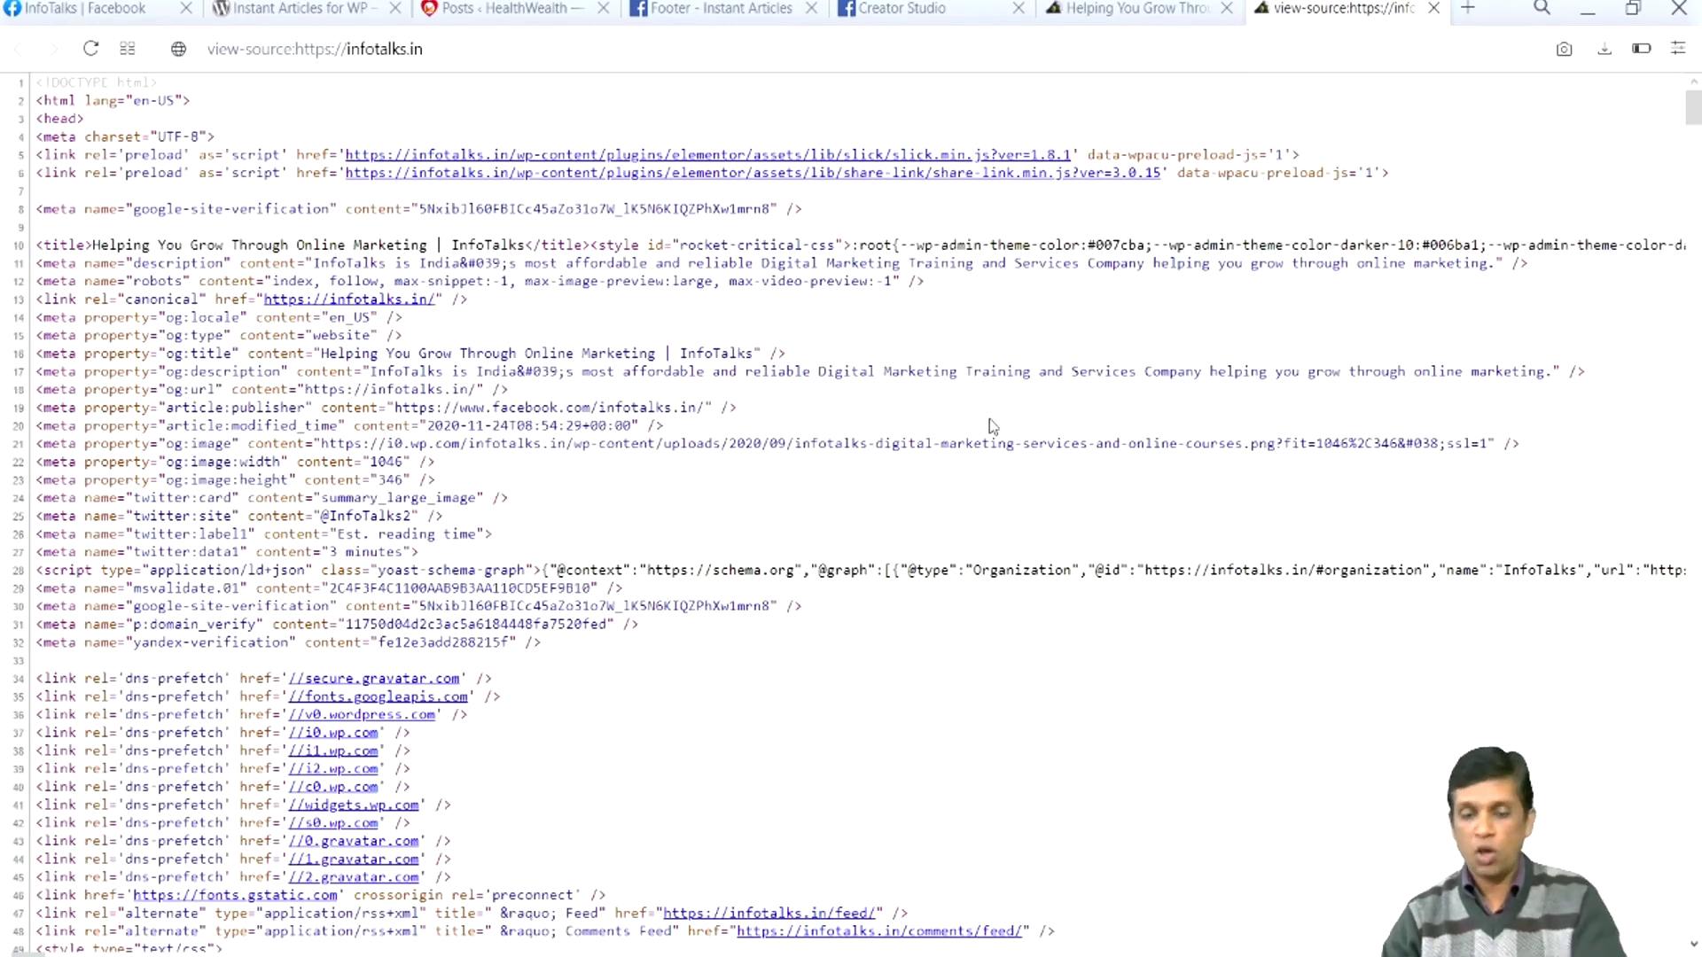
{"action": "key", "text": "ctrl+f"}
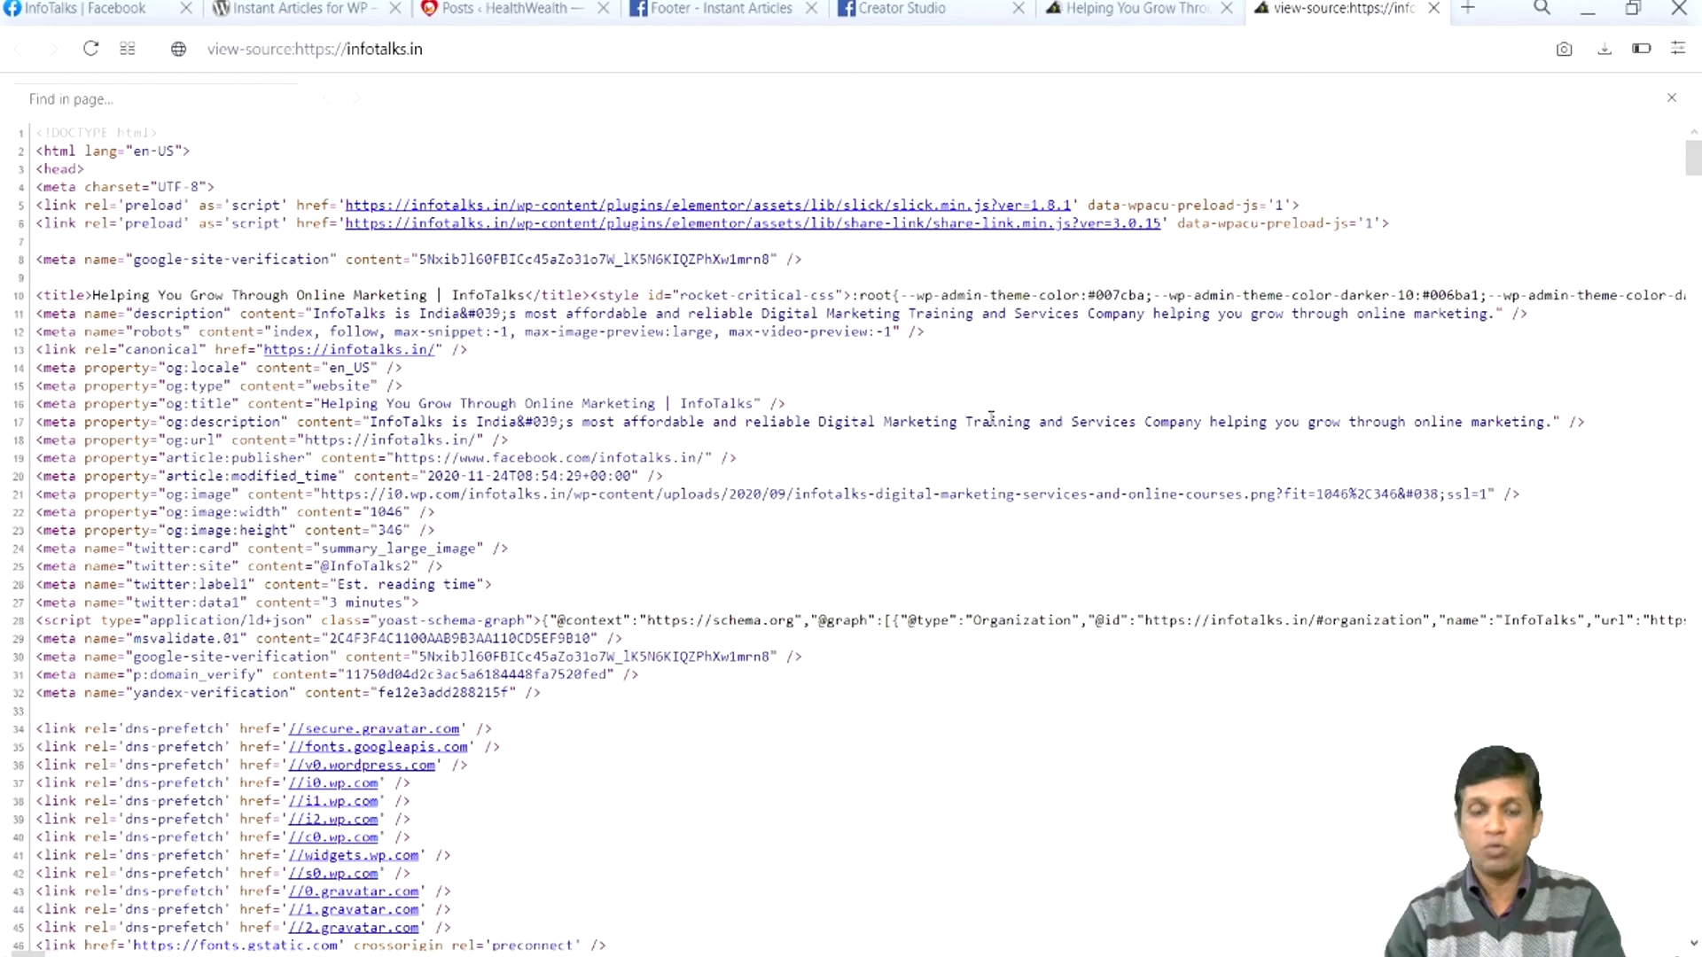
{"action": "type", "text": "rss"}
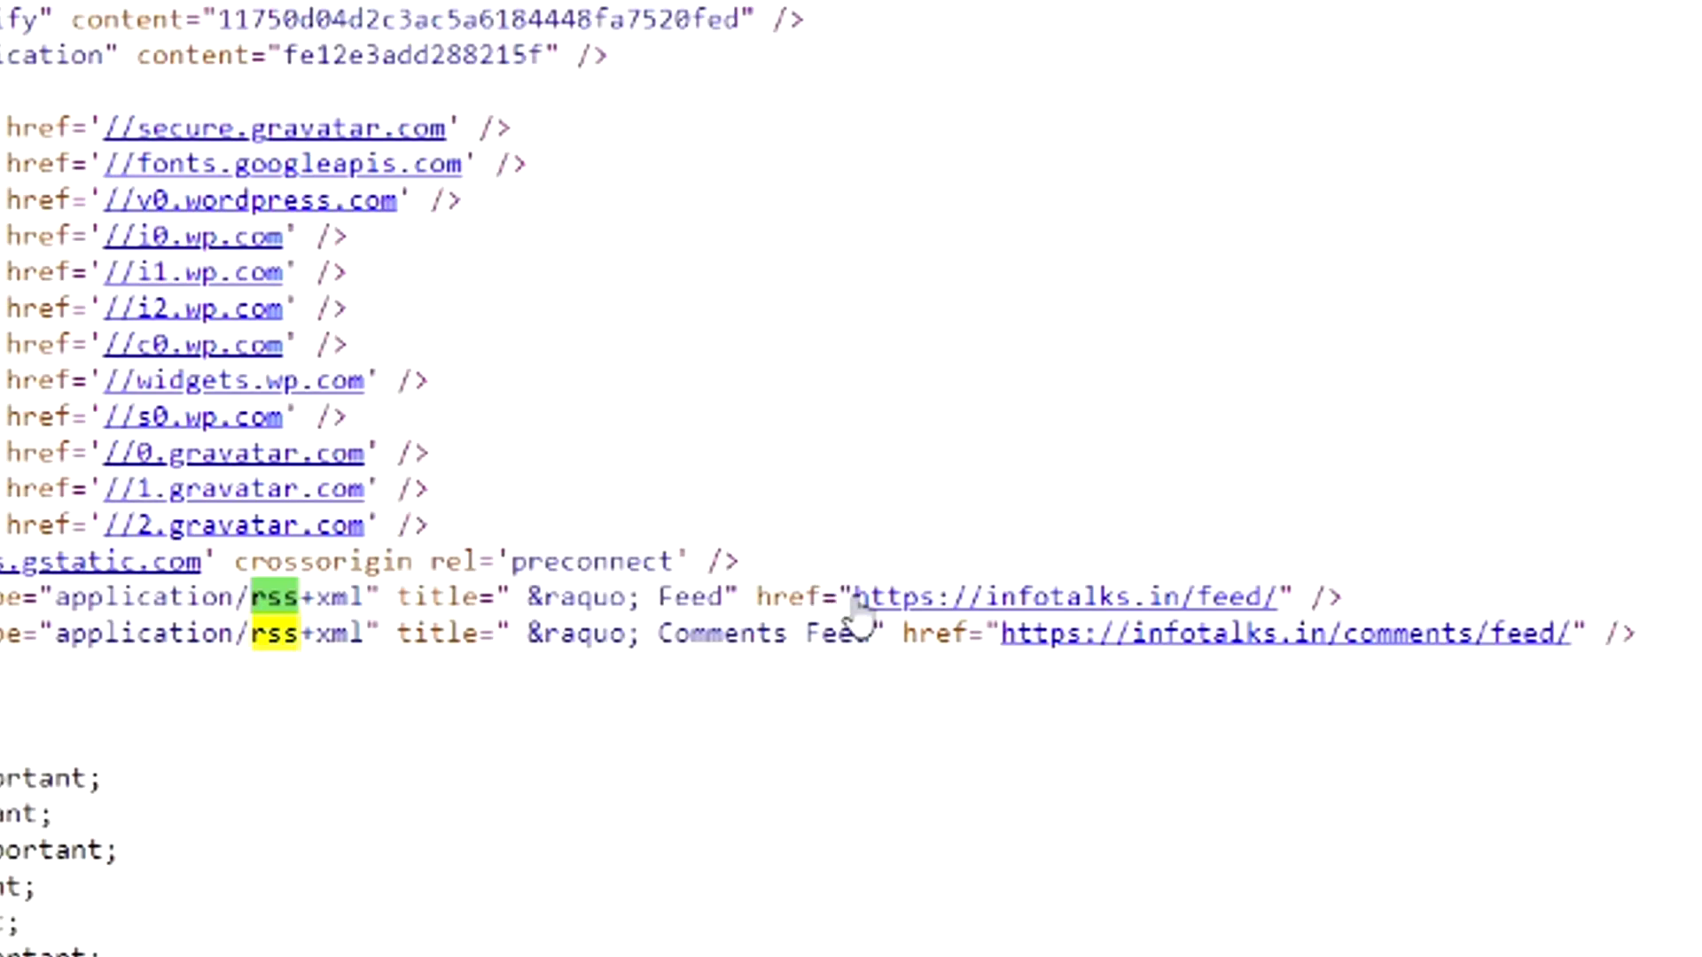
{"action": "left_click_drag", "start_coordinate": [850, 593], "coordinate": [1278, 592]}
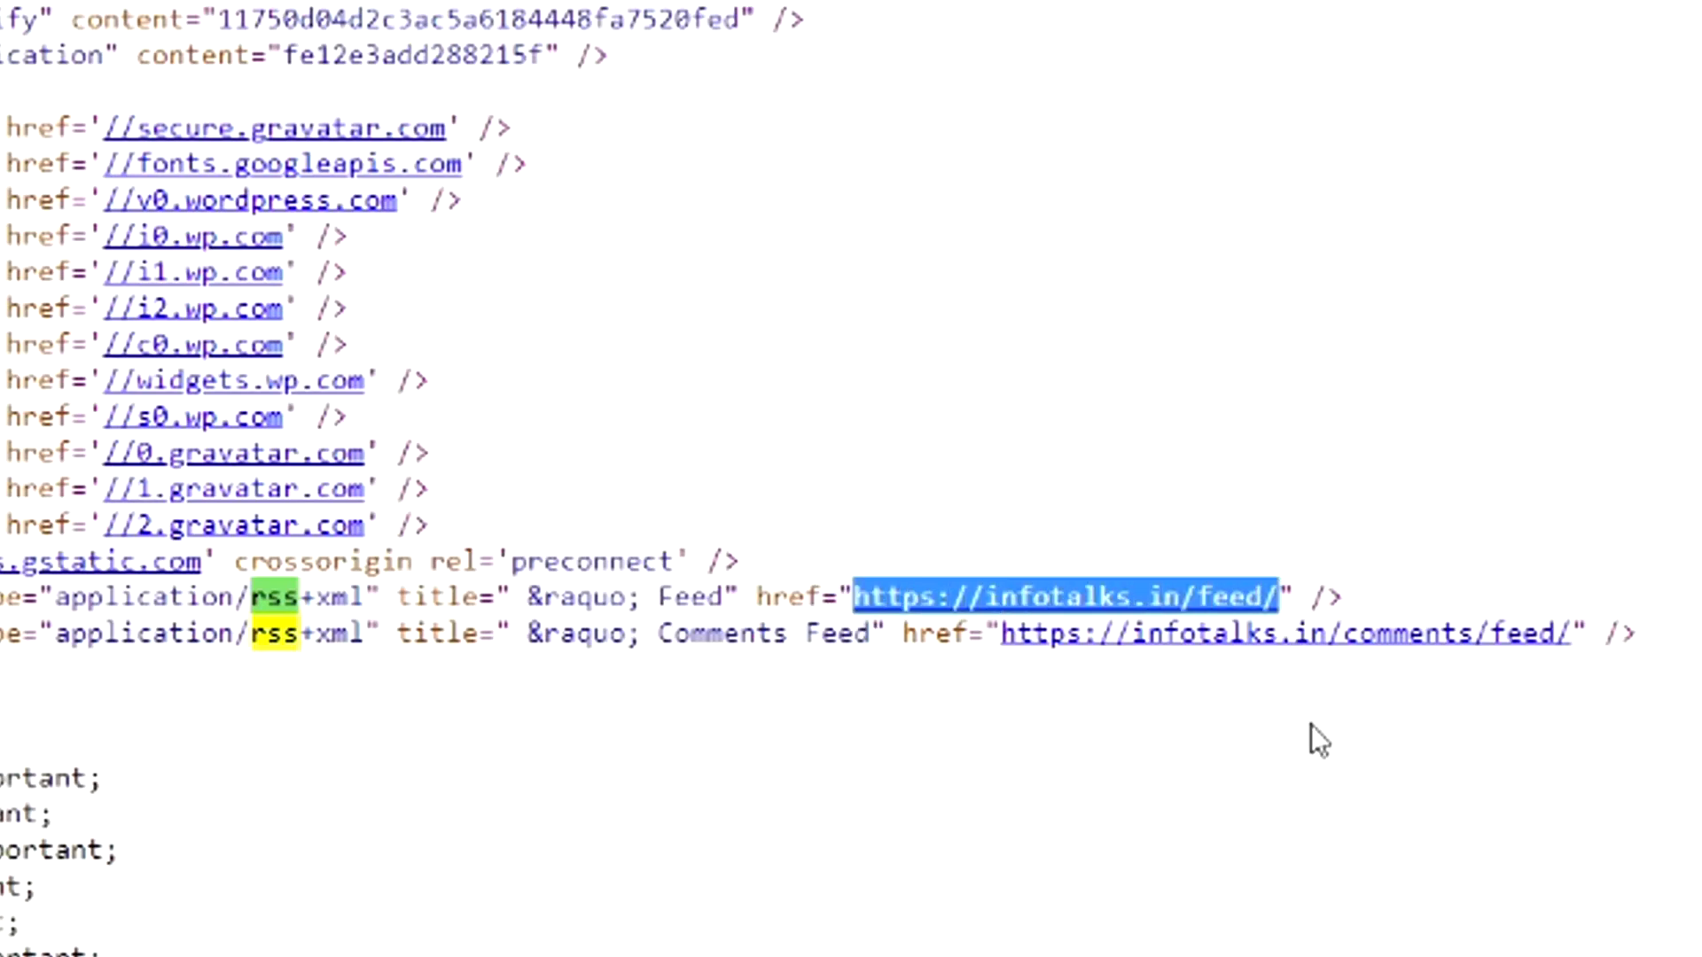